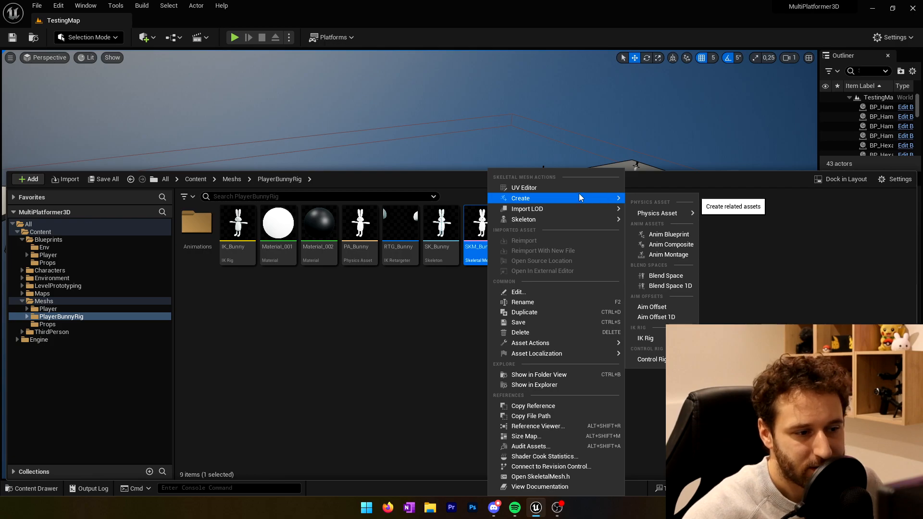
Create a Control Rig from the SKM_Bunny skeletal mesh and rename it CTG_Bunny
{"action": "left_click", "coordinate": [656, 360]}
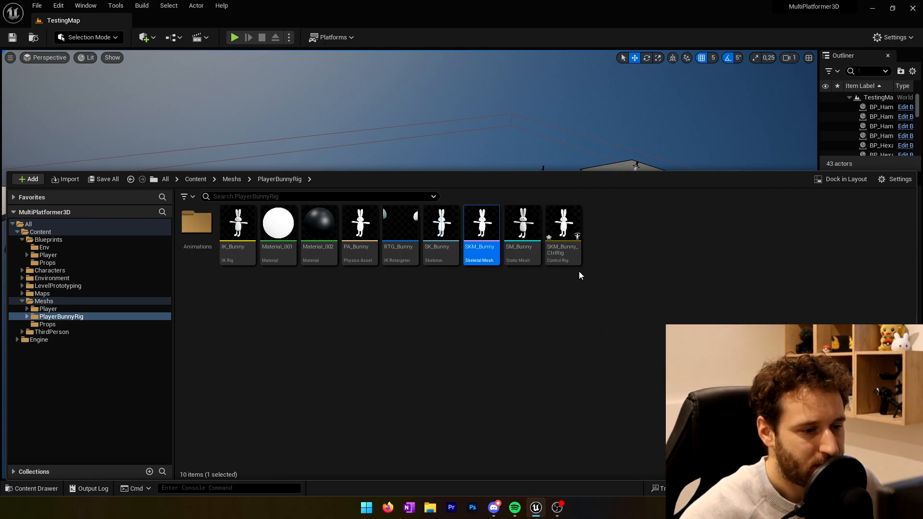
{"action": "left_click", "coordinate": [569, 255]}
{"action": "key", "text": "F2"}
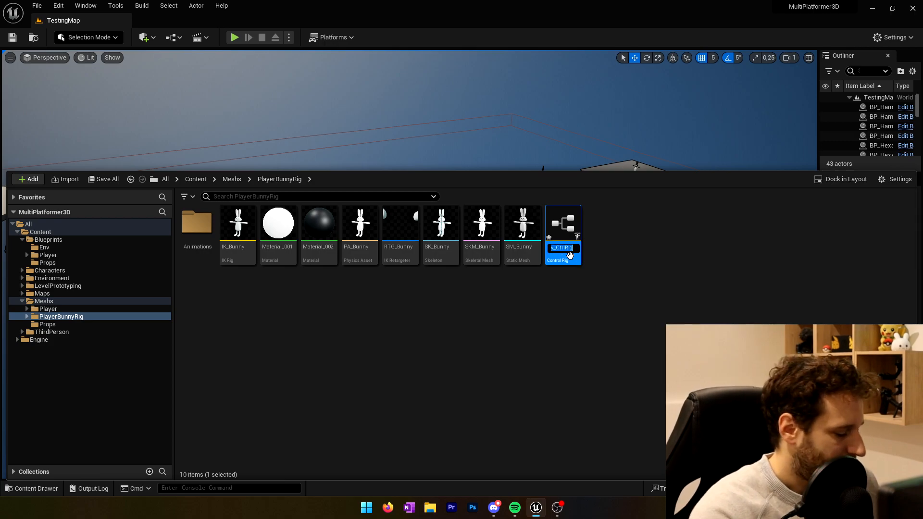
{"action": "type", "text": "CTG_"}
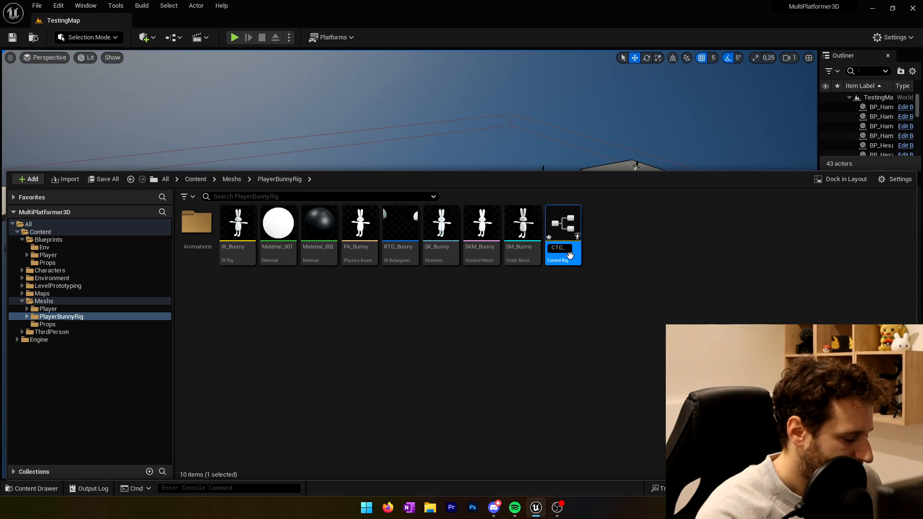
{"action": "key", "text": "Return"}
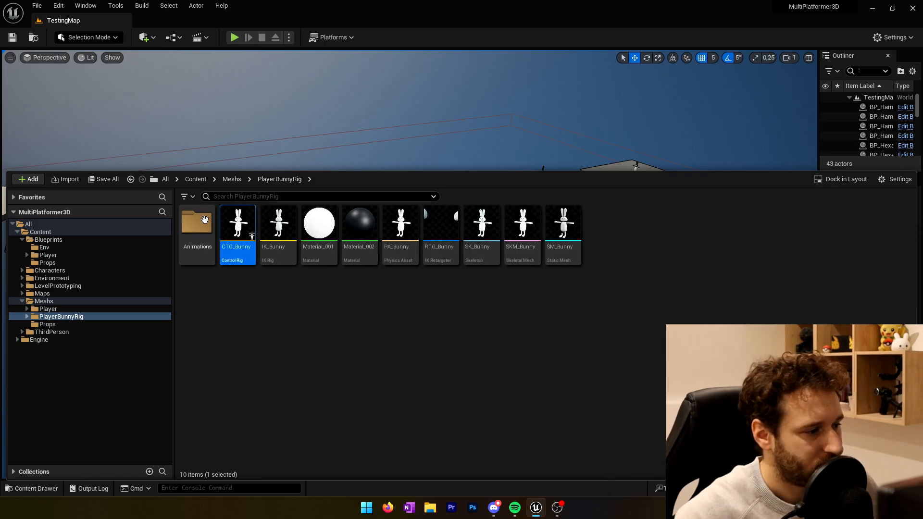
Open the CTG_Bunny control rig, load the Default Editor Layout and maximize its editor window
{"action": "double_click", "coordinate": [230, 223]}
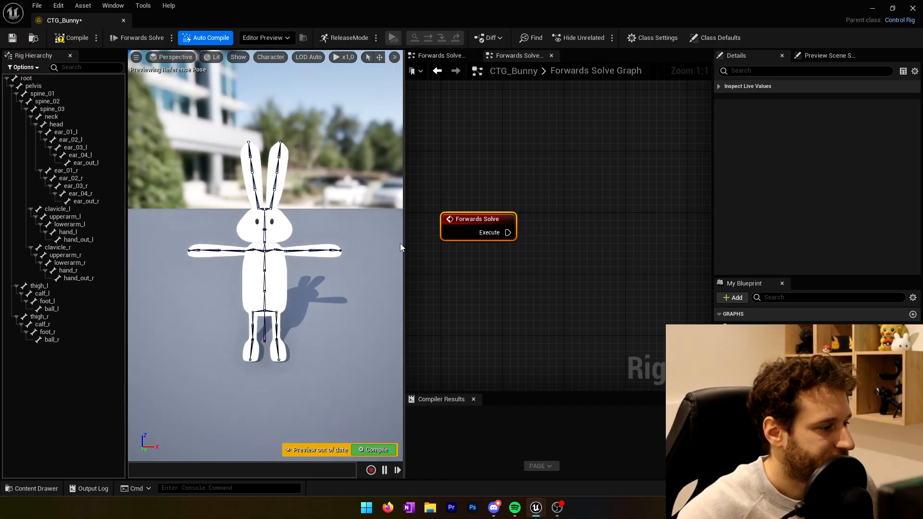
{"action": "left_click", "coordinate": [113, 5]}
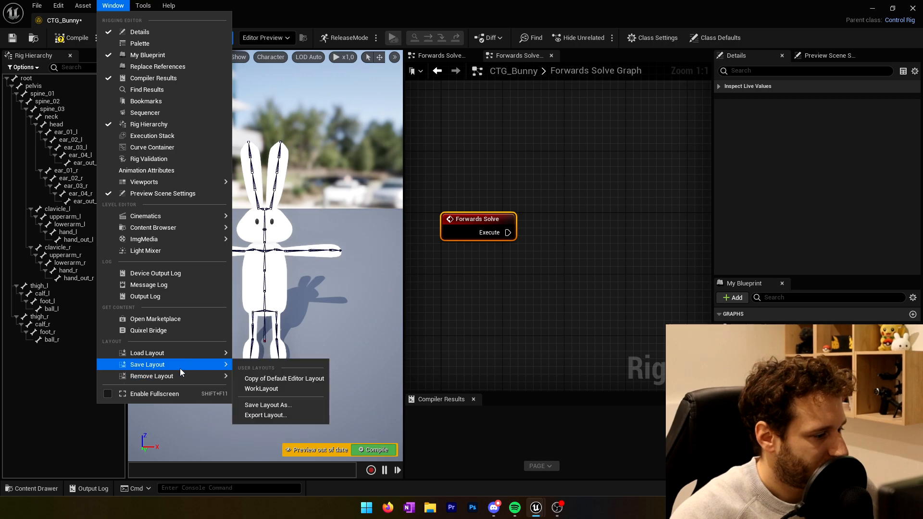
{"action": "mouse_move", "coordinate": [179, 357]}
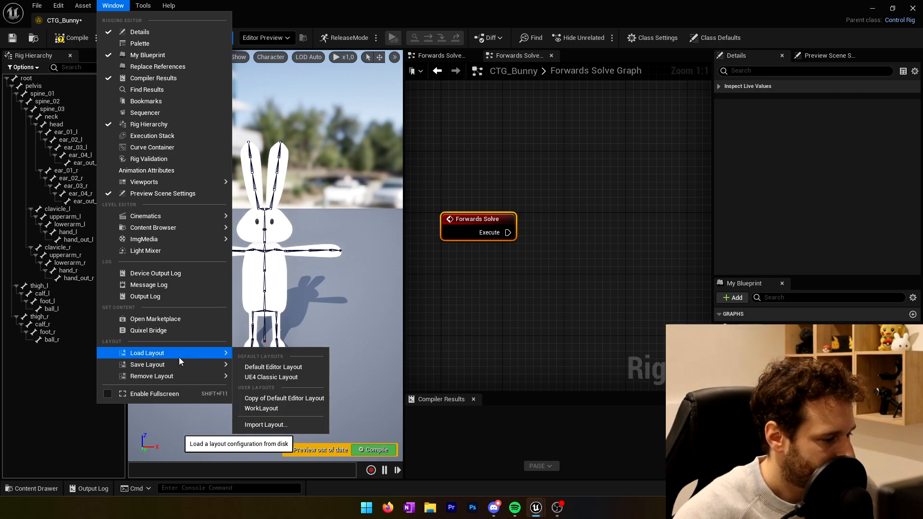
{"action": "left_click", "coordinate": [273, 367]}
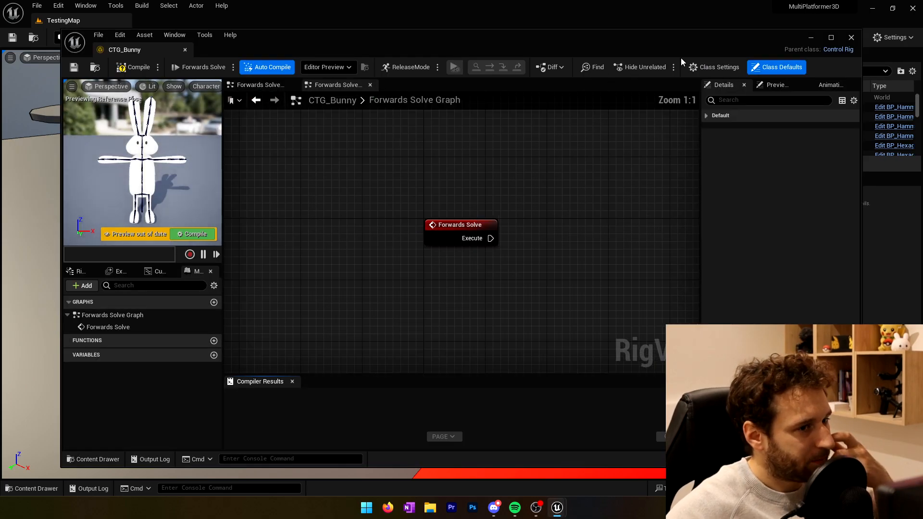
{"action": "left_click", "coordinate": [823, 39]}
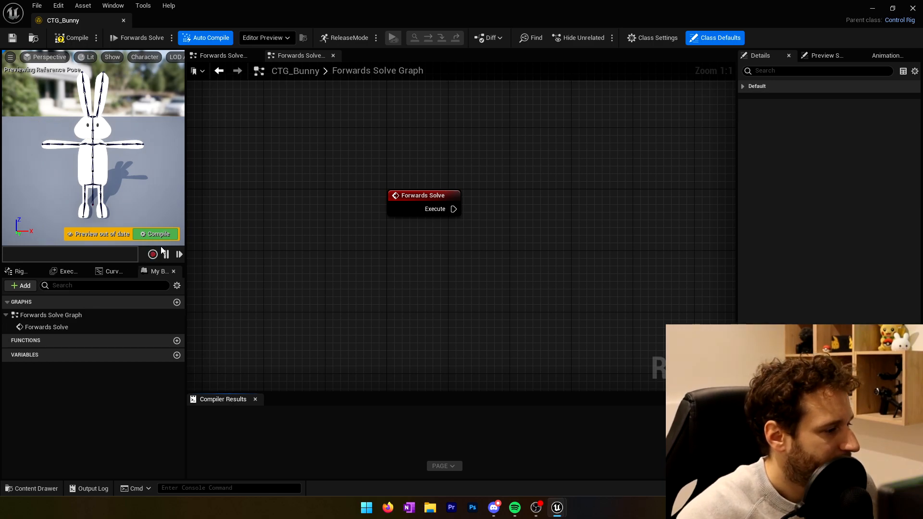
Widen the preview viewport and dock the Rig Hierarchy beside it
{"action": "left_click_drag", "start_coordinate": [209, 243], "coordinate": [264, 243]}
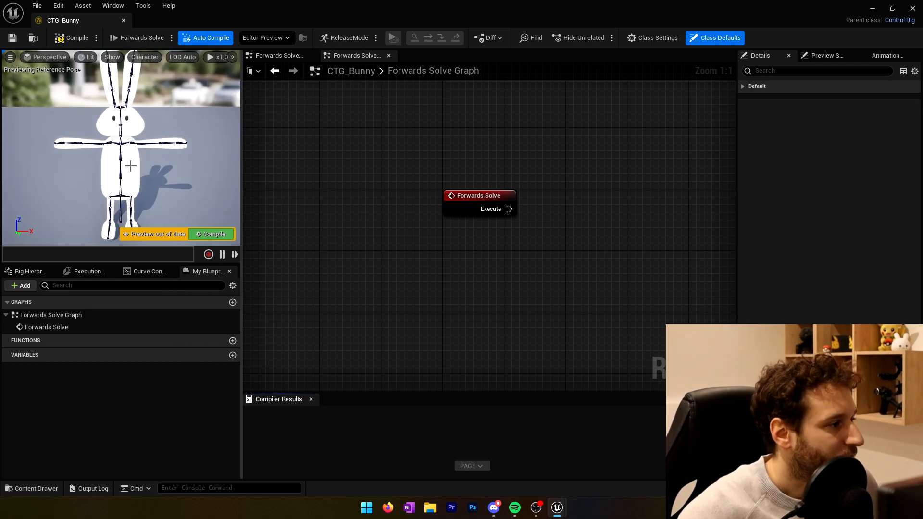
{"action": "left_click", "coordinate": [30, 272]}
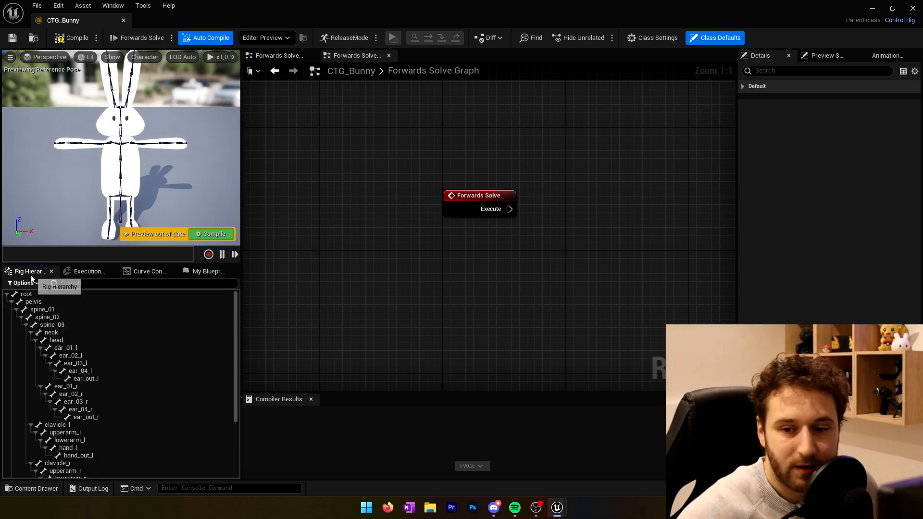
{"action": "left_click_drag", "start_coordinate": [31, 276], "coordinate": [13, 241]}
Close the Execution Stack and Curve Container, and dock My Blueprint below the Details
{"action": "left_click", "coordinate": [52, 273]}
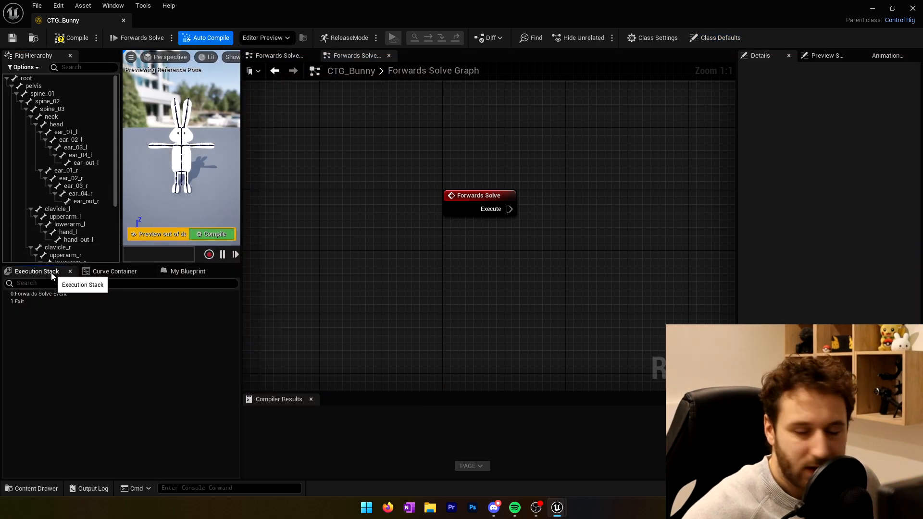
{"action": "left_click", "coordinate": [70, 271]}
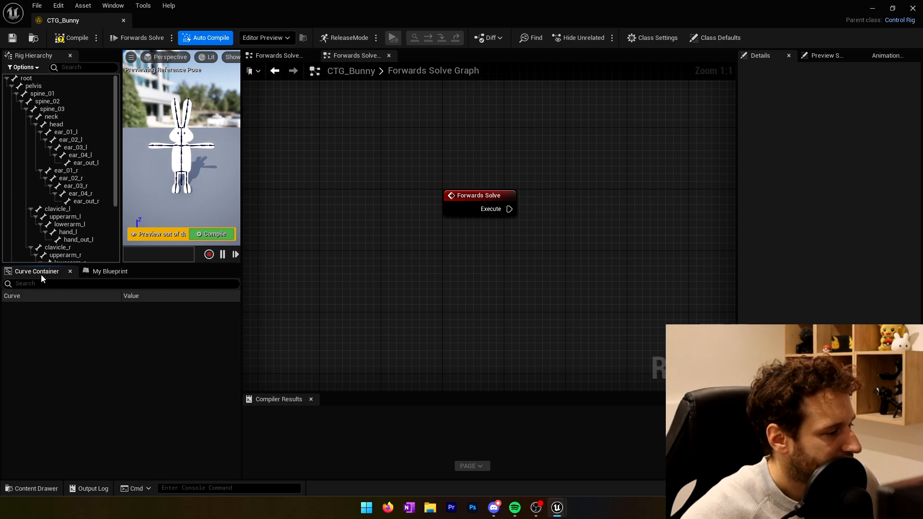
{"action": "left_click", "coordinate": [70, 271]}
{"action": "left_click_drag", "start_coordinate": [34, 271], "coordinate": [774, 307]}
{"action": "left_click_drag", "start_coordinate": [769, 56], "coordinate": [831, 273]}
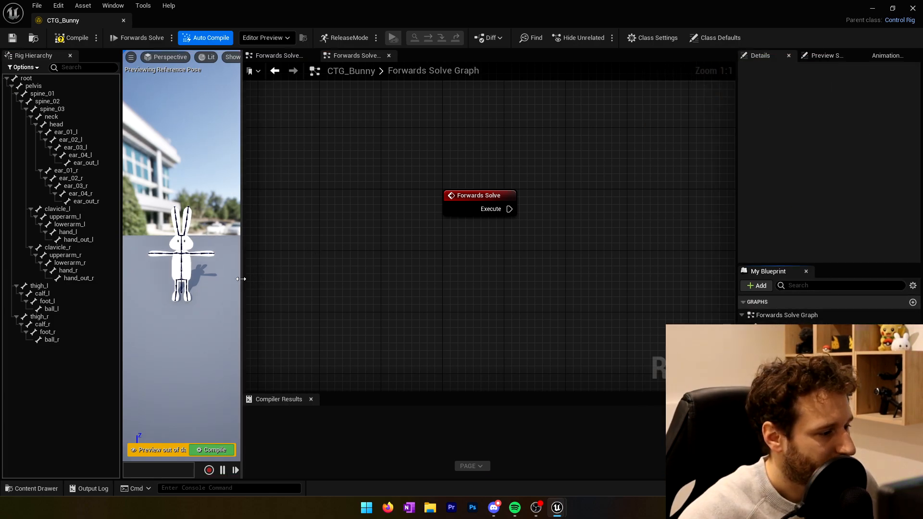
Enlarge the bunny preview viewport and narrow the Rig Hierarchy next to it
{"action": "left_click_drag", "start_coordinate": [241, 279], "coordinate": [403, 279]}
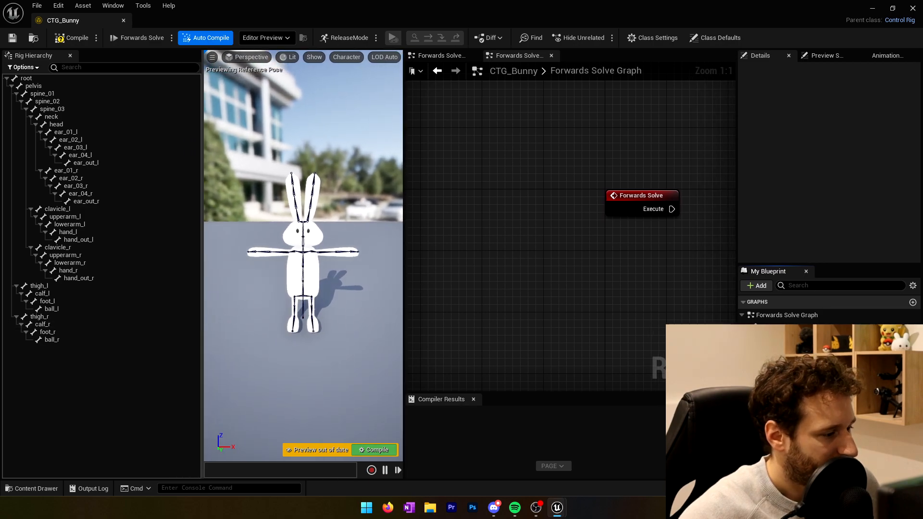
{"action": "left_click_drag", "start_coordinate": [201, 324], "coordinate": [102, 323]}
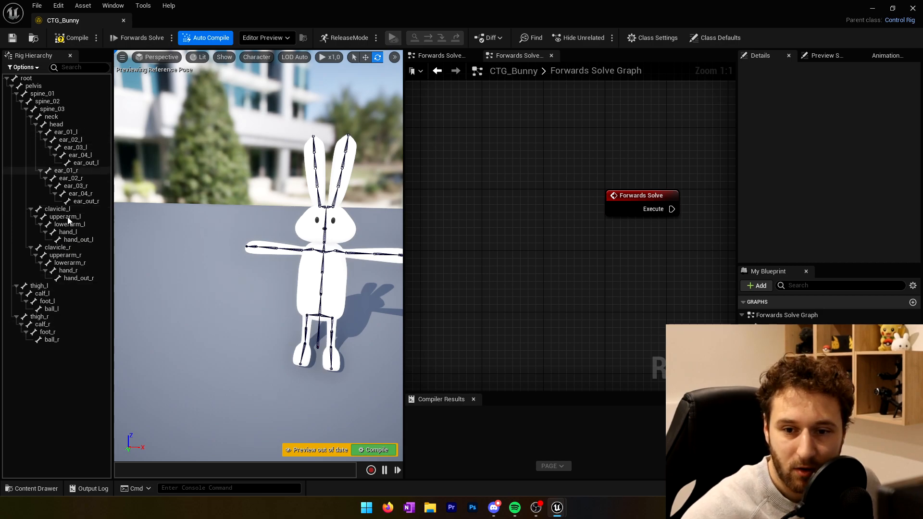
{"action": "right_click_drag", "start_coordinate": [343, 186], "coordinate": [401, 186]}
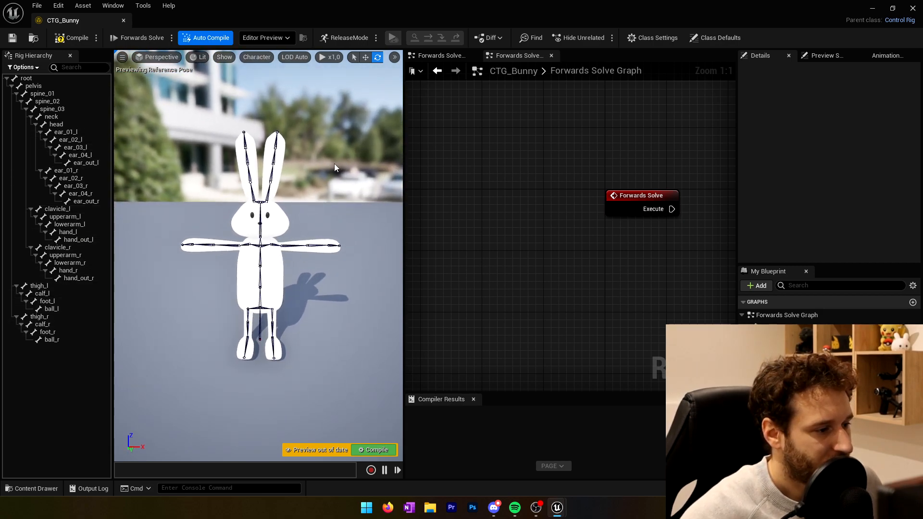
Close the Compiler Results and widen the Forwards Solve graph slightly toward the Details
{"action": "right_click_drag", "start_coordinate": [644, 246], "coordinate": [481, 224]}
{"action": "left_click", "coordinate": [473, 398]}
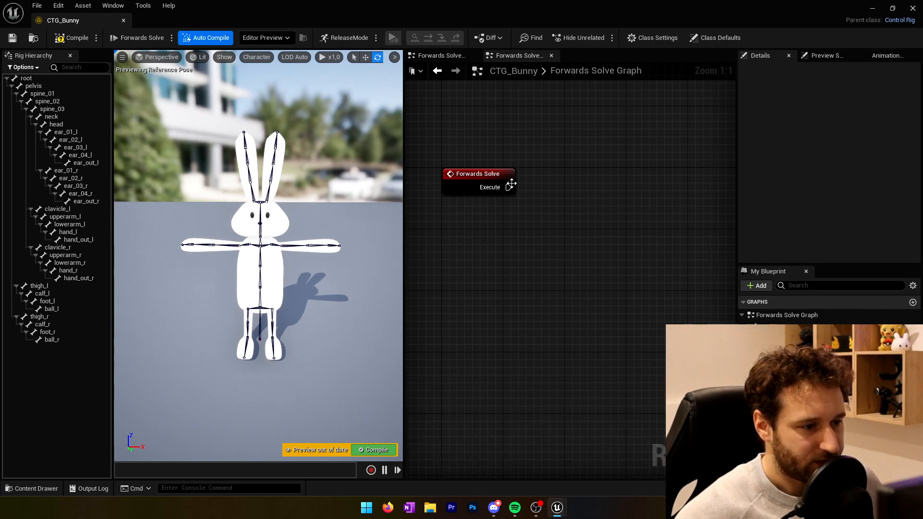
{"action": "right_click_drag", "start_coordinate": [517, 198], "coordinate": [477, 234]}
{"action": "left_click_drag", "start_coordinate": [736, 245], "coordinate": [749, 243]}
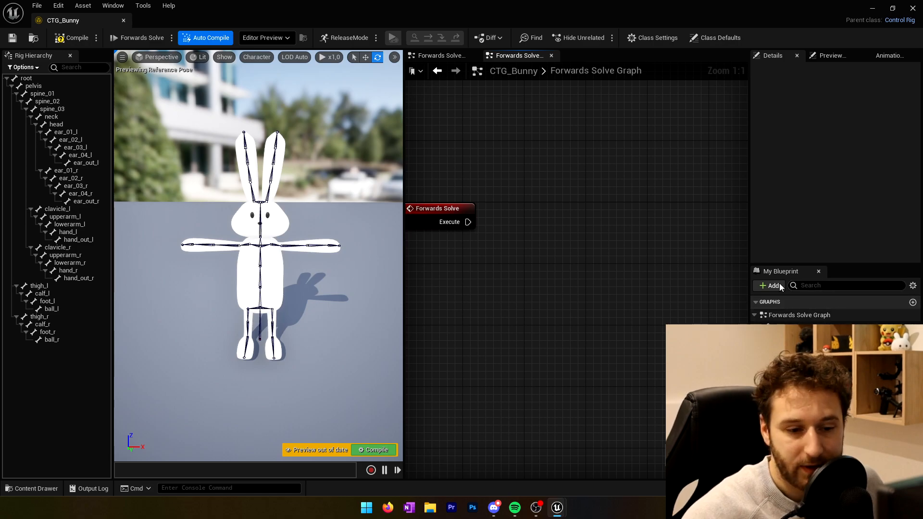
{"action": "right_click_drag", "start_coordinate": [577, 230], "coordinate": [530, 261]}
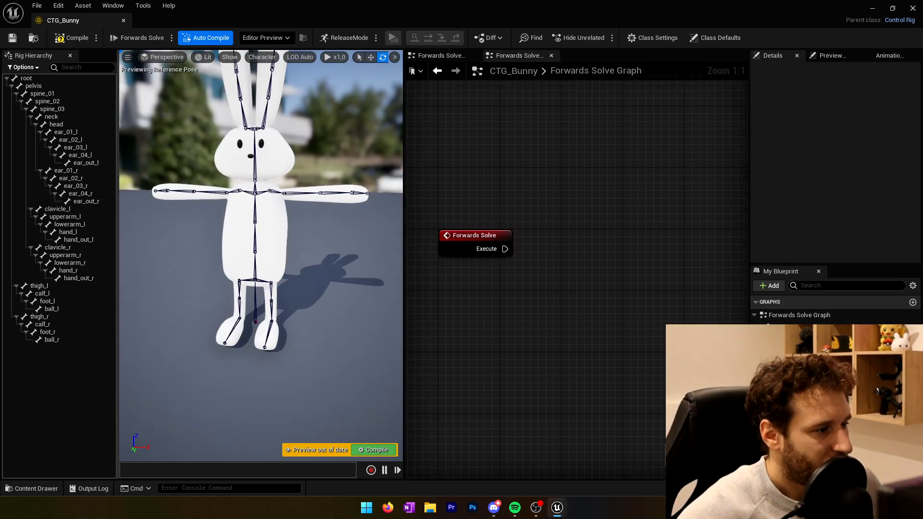
Add a new control for the root bone in the Rig Hierarchy
{"action": "scroll", "coordinate": [286, 296], "scroll_direction": "down", "scroll_amount": 3}
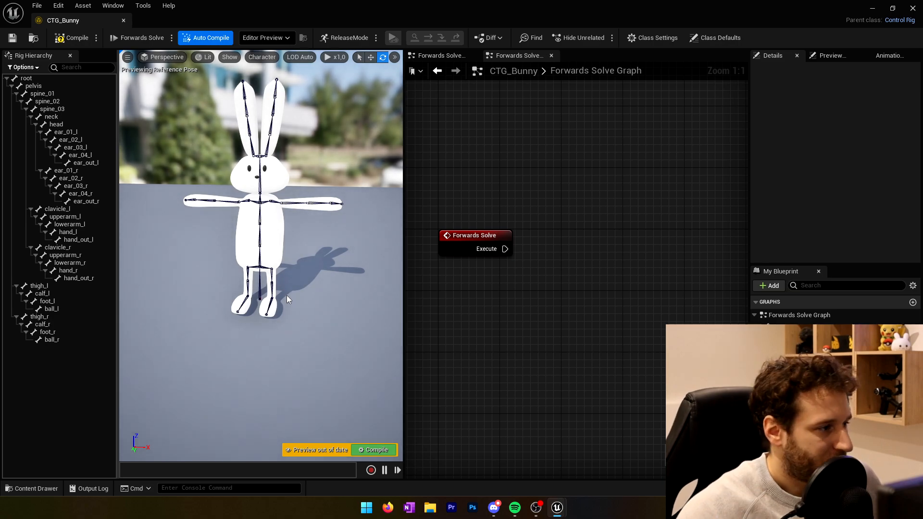
{"action": "left_click", "coordinate": [24, 79]}
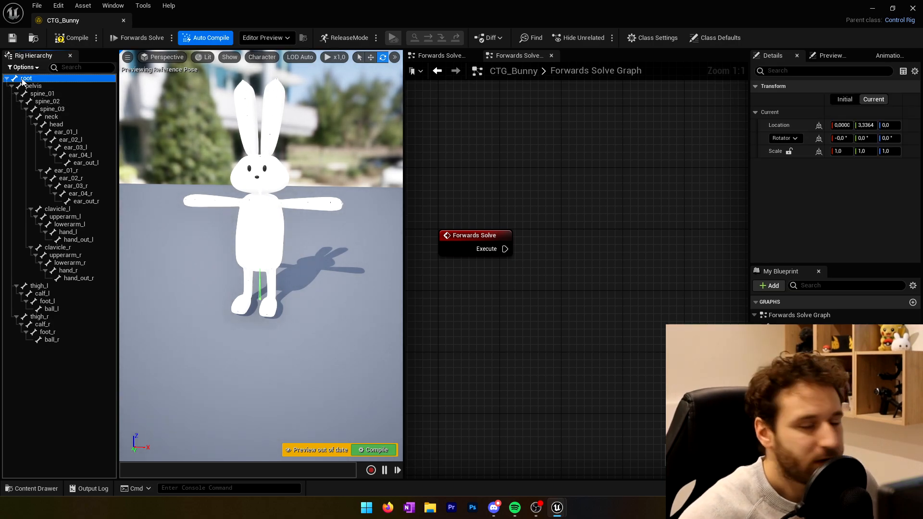
{"action": "right_click", "coordinate": [25, 81]}
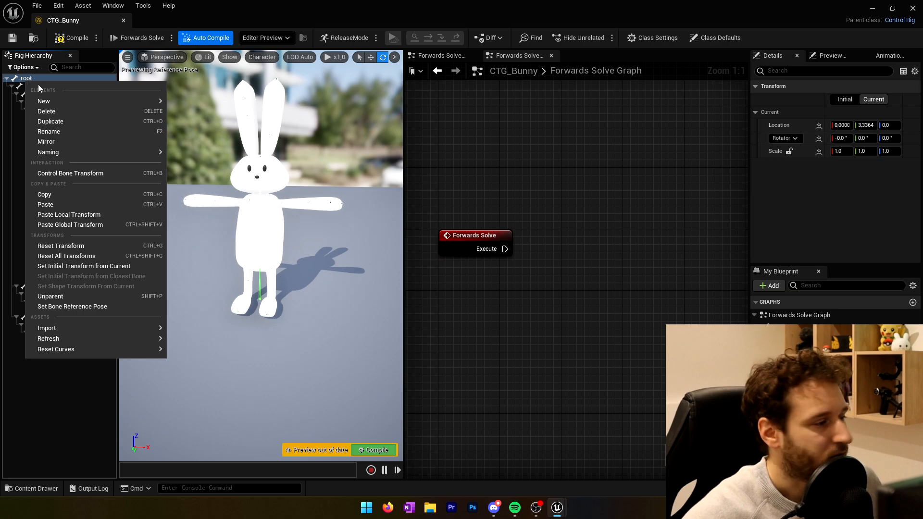
{"action": "mouse_move", "coordinate": [50, 100]}
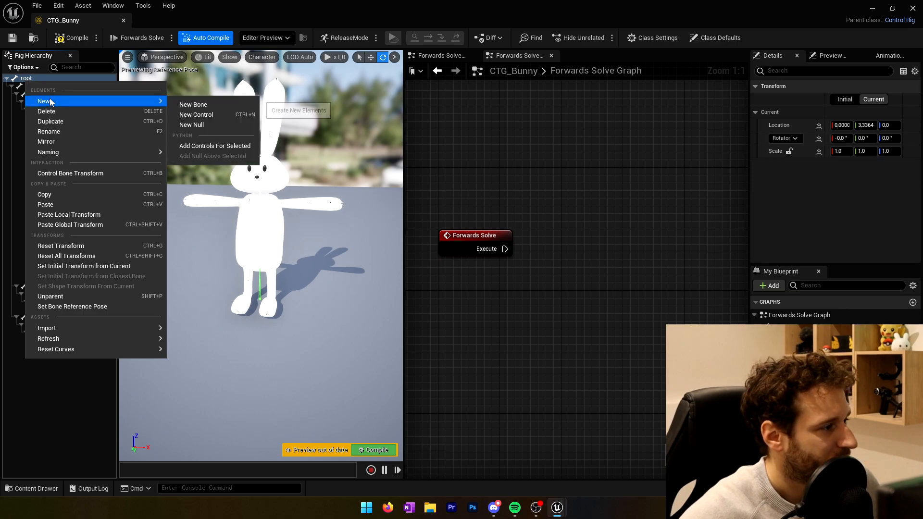
{"action": "left_click", "coordinate": [205, 114]}
Unparent root_ctrl from the root bone so it stands alone in the hierarchy
{"action": "left_click", "coordinate": [35, 348]}
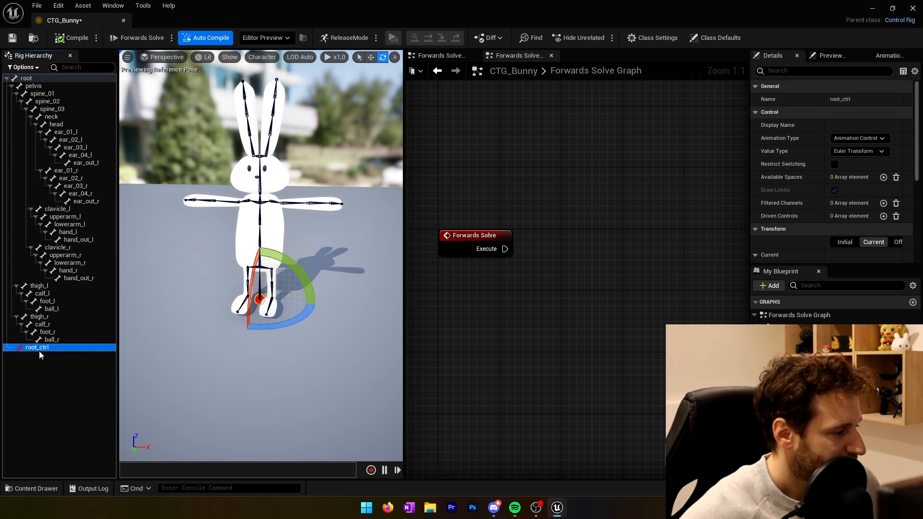
{"action": "key", "text": "shift+p"}
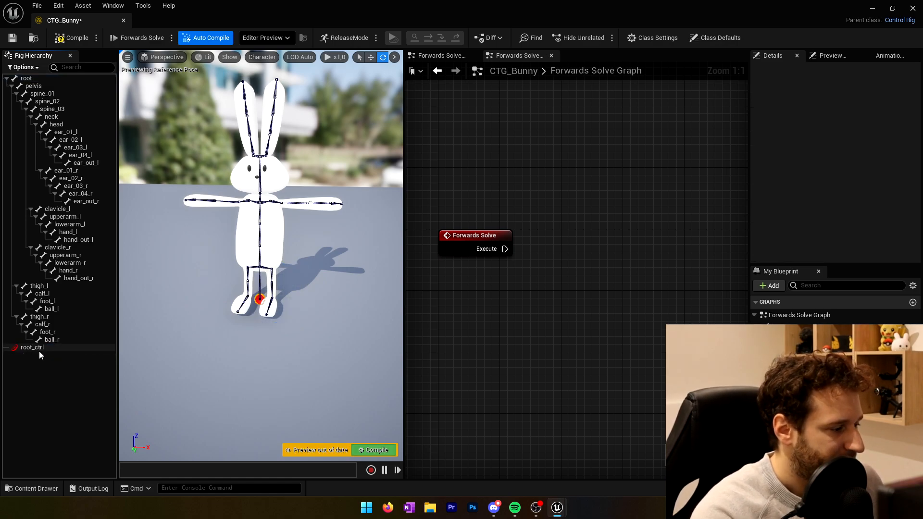
{"action": "left_click", "coordinate": [36, 348]}
{"action": "right_click", "coordinate": [36, 349]}
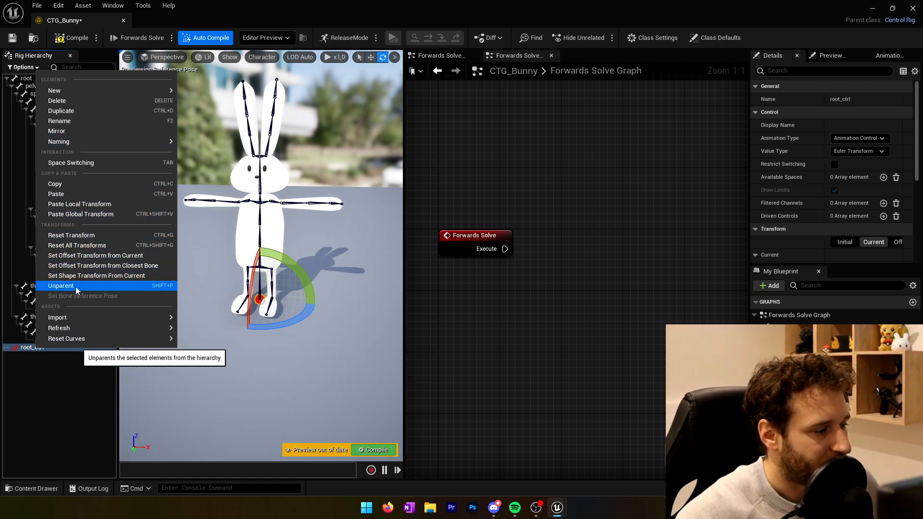
{"action": "left_click", "coordinate": [153, 287]}
{"action": "left_click", "coordinate": [41, 350]}
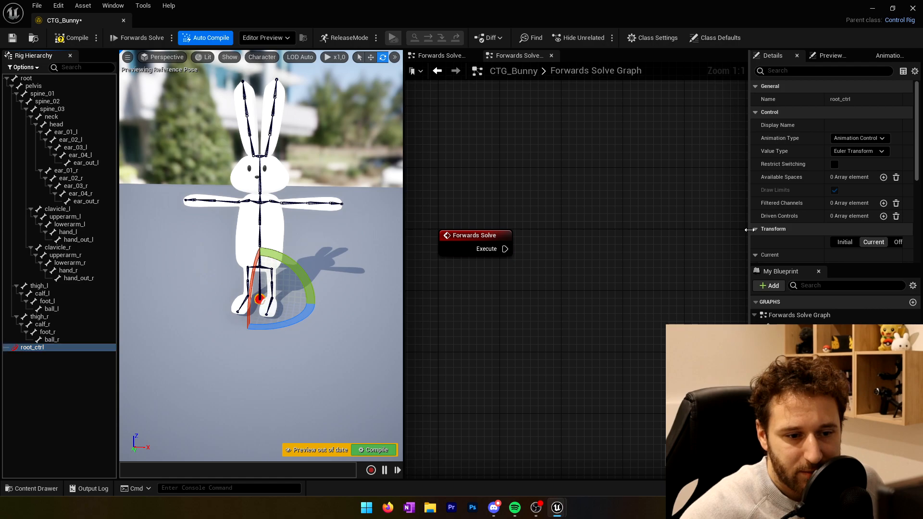
Set the shape of root_ctrl to Hexagon_Thick in its shape properties
{"action": "left_click_drag", "start_coordinate": [748, 229], "coordinate": [670, 228]}
{"action": "scroll", "coordinate": [797, 227], "scroll_direction": "down", "scroll_amount": 4}
{"action": "scroll", "coordinate": [815, 227], "scroll_direction": "down", "scroll_amount": 3}
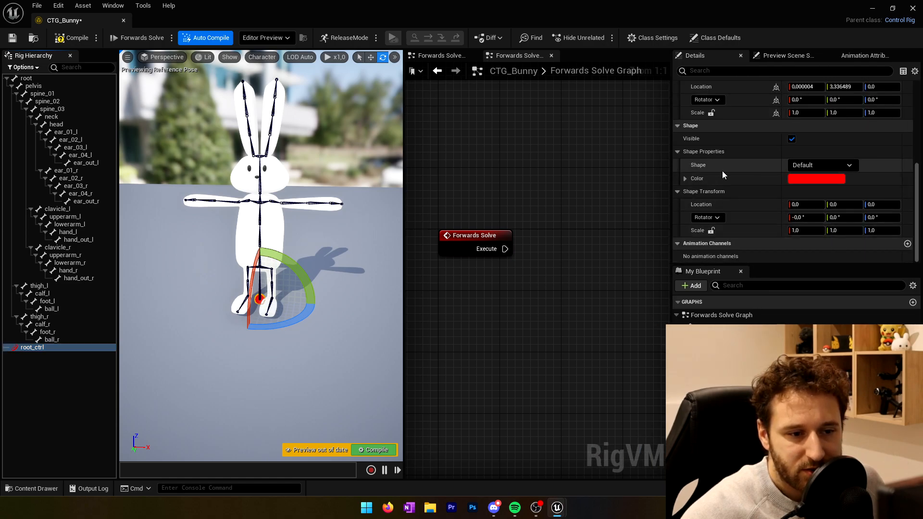
{"action": "left_click", "coordinate": [809, 165]}
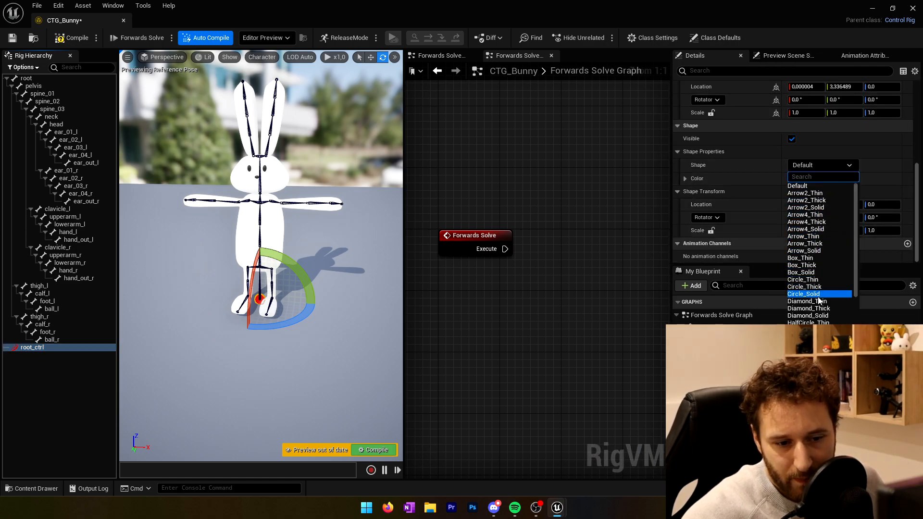
{"action": "scroll", "coordinate": [817, 298], "scroll_direction": "down", "scroll_amount": 2}
{"action": "scroll", "coordinate": [825, 310], "scroll_direction": "down", "scroll_amount": 2}
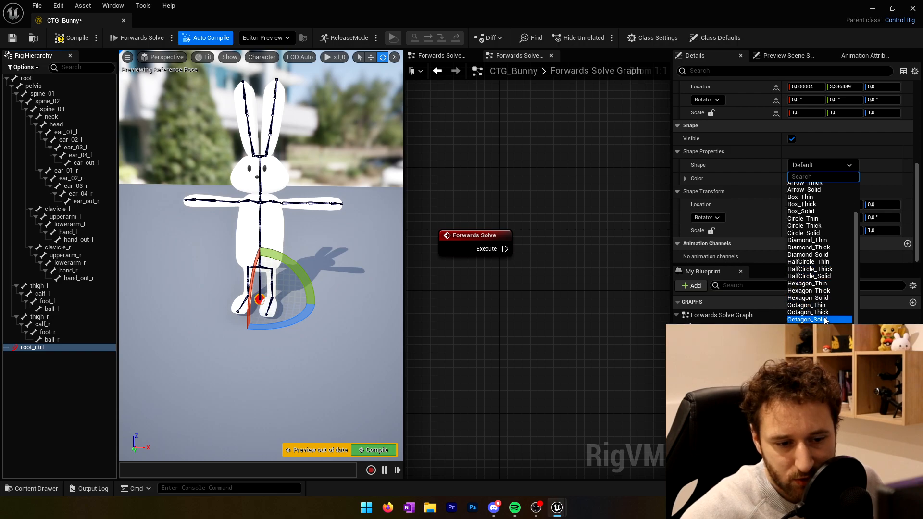
{"action": "left_click", "coordinate": [826, 290]}
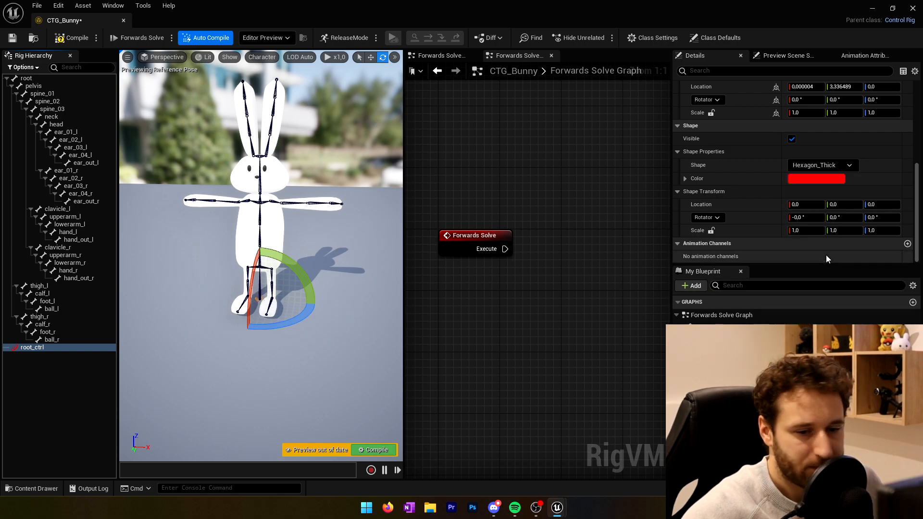
Lock the scale proportions in root_ctrl's shape transform and set the scale to 10
{"action": "left_click", "coordinate": [808, 231]}
{"action": "left_click", "coordinate": [711, 231]}
{"action": "type", "text": "5"}
{"action": "key", "text": "Return"}
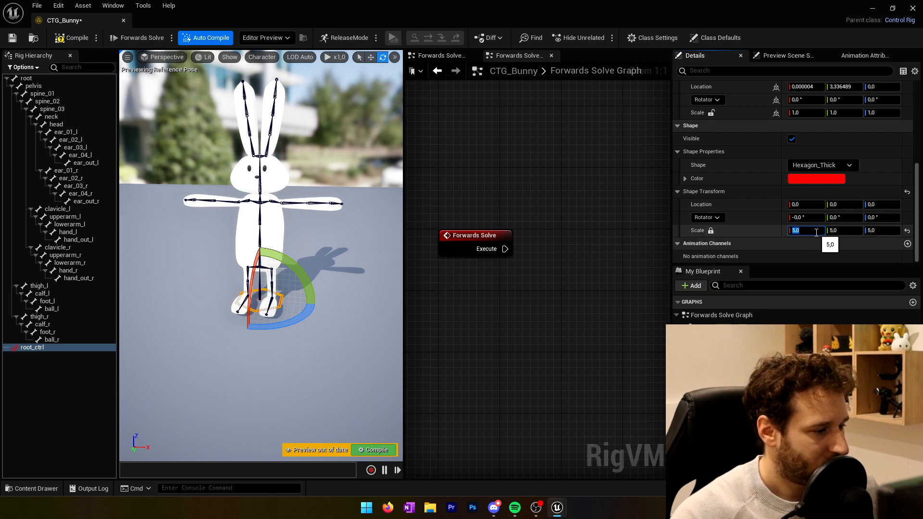
{"action": "type", "text": "10"}
{"action": "key", "text": "Return"}
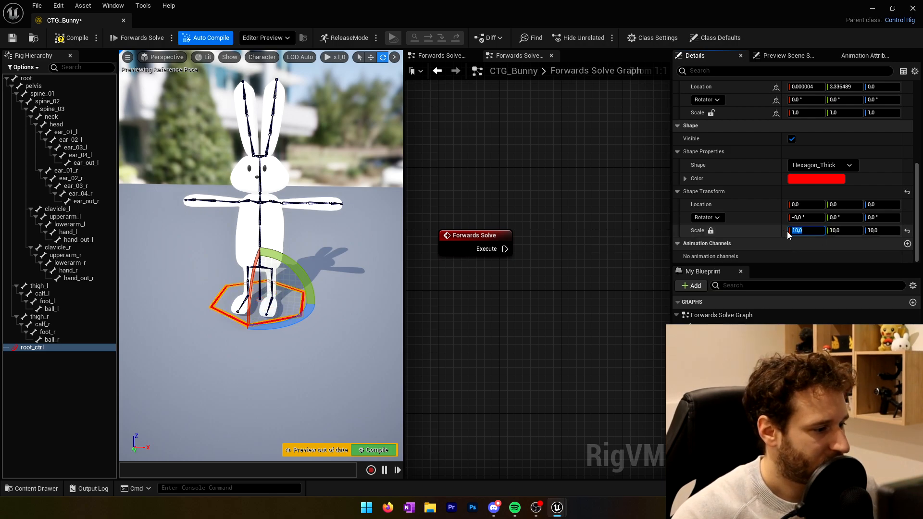
{"action": "left_click", "coordinate": [796, 231]}
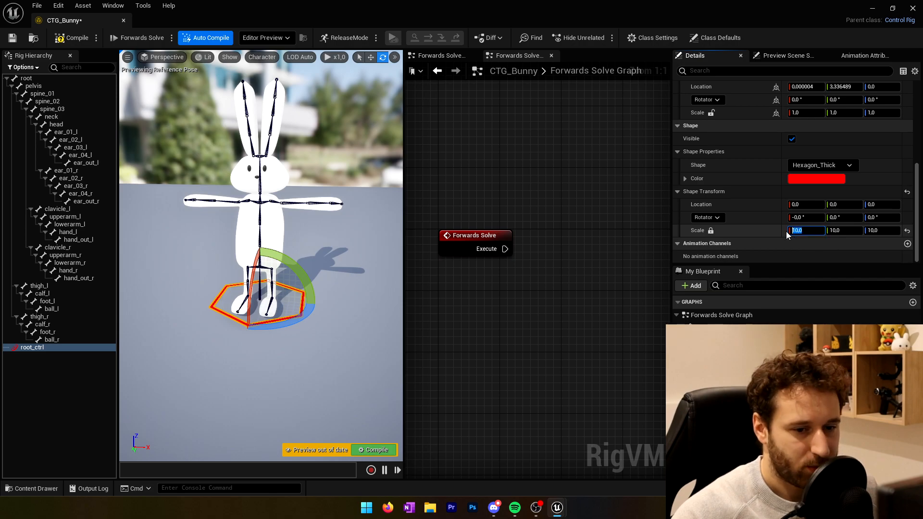
Set root_ctrl's shape transform scale to 12 and change its shape to Octagon_Thick
{"action": "key", "text": "Return"}
{"action": "left_click", "coordinate": [362, 350]}
{"action": "right_click_drag", "start_coordinate": [362, 350], "coordinate": [371, 325]}
{"action": "left_click", "coordinate": [323, 316]}
{"action": "left_click", "coordinate": [817, 165]}
{"action": "scroll", "coordinate": [820, 212], "scroll_direction": "down", "scroll_amount": 1}
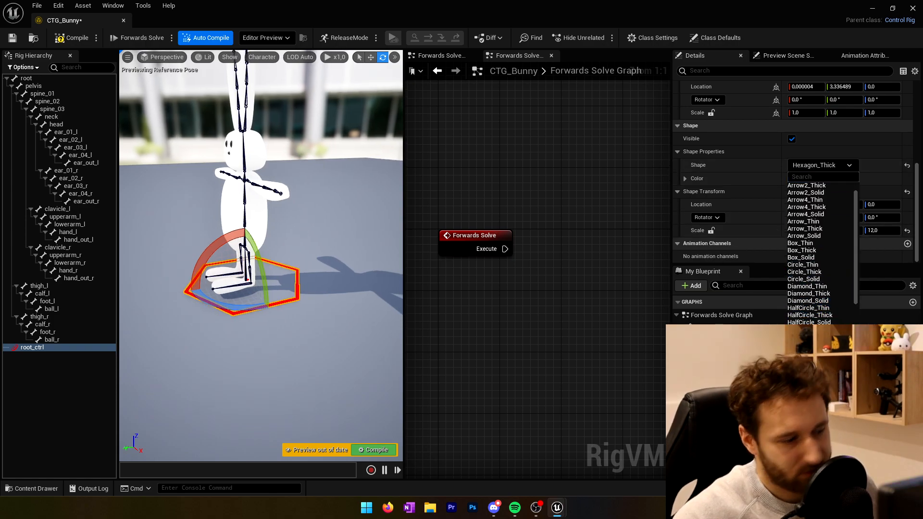
{"action": "left_click", "coordinate": [806, 358]}
Test root_ctrl in the viewport by rotating it 5 degrees about Z and moving it forward along the ground
{"action": "right_click_drag", "start_coordinate": [327, 331], "coordinate": [399, 332]}
{"action": "key", "text": "w"}
{"action": "right_click_drag", "start_coordinate": [288, 288], "coordinate": [317, 309]}
{"action": "key", "text": "s"}
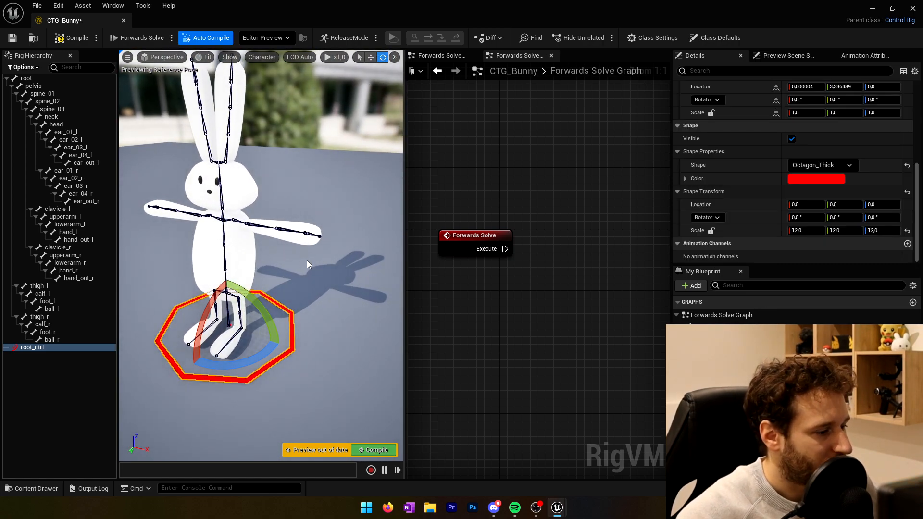
{"action": "key", "text": "w"}
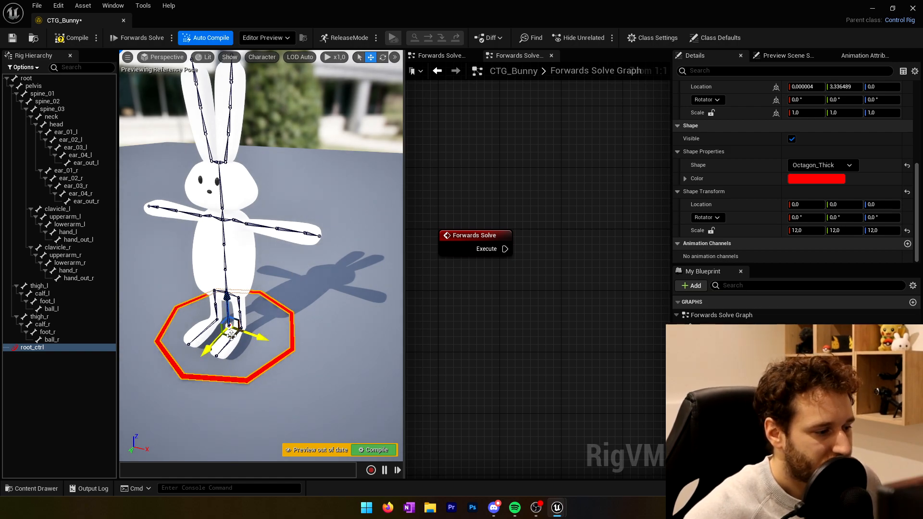
{"action": "mouse_move", "coordinate": [259, 336]}
{"action": "left_mouse_down"}
{"action": "mouse_move", "coordinate": [291, 353]}
{"action": "mouse_move", "coordinate": [278, 371]}
{"action": "mouse_move", "coordinate": [256, 345]}
{"action": "mouse_move", "coordinate": [284, 352]}
{"action": "mouse_move", "coordinate": [259, 355]}
{"action": "left_mouse_up"}
{"action": "key", "text": "e"}
{"action": "key", "text": "w"}
{"action": "key", "text": "e"}
{"action": "key", "text": "w"}
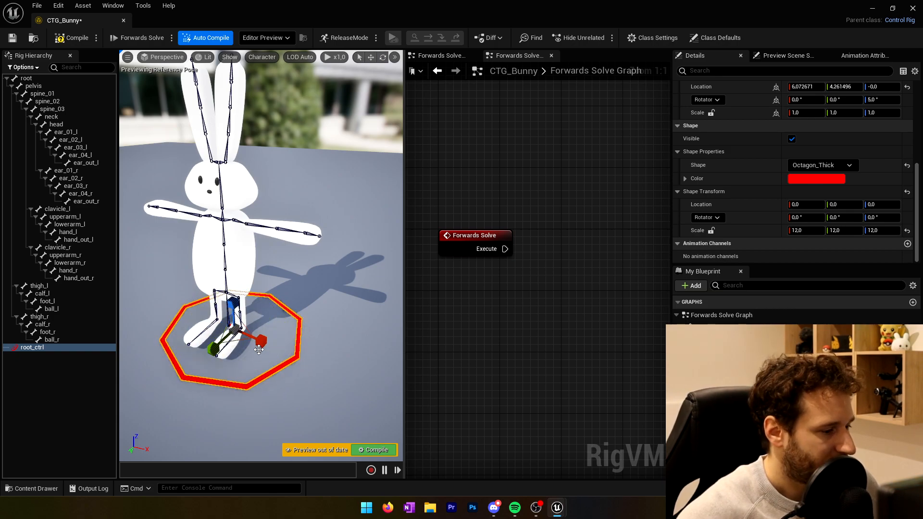
{"action": "key", "text": "e"}
{"action": "key", "text": "w"}
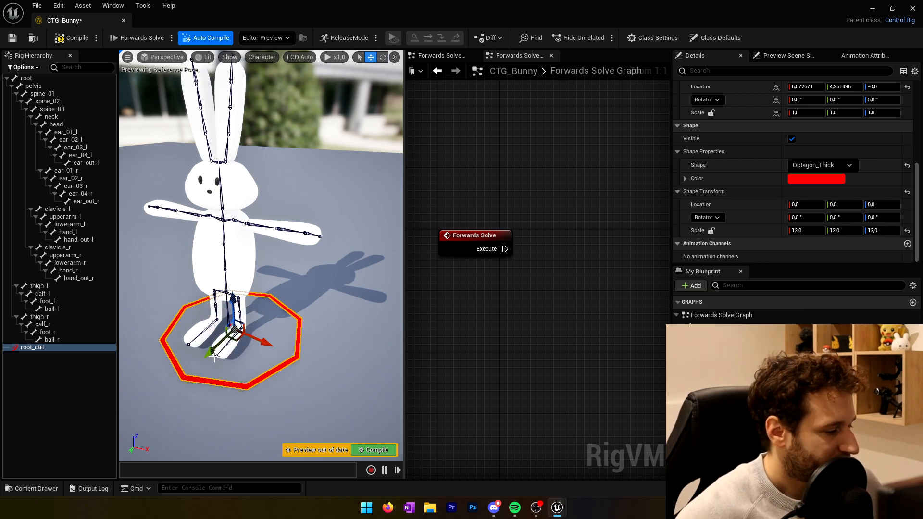
{"action": "left_click_drag", "start_coordinate": [209, 355], "coordinate": [207, 357]}
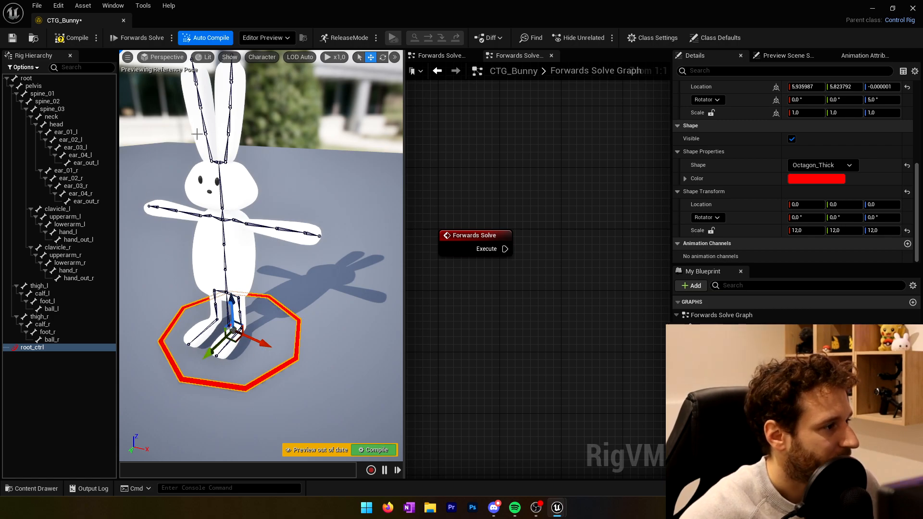
{"action": "left_click_drag", "start_coordinate": [216, 348], "coordinate": [172, 393]}
Compile the control rig to reset root_ctrl to its initial pose
{"action": "right_click_drag", "start_coordinate": [351, 364], "coordinate": [308, 387]}
{"action": "key", "text": "s"}
{"action": "key", "text": "s"}
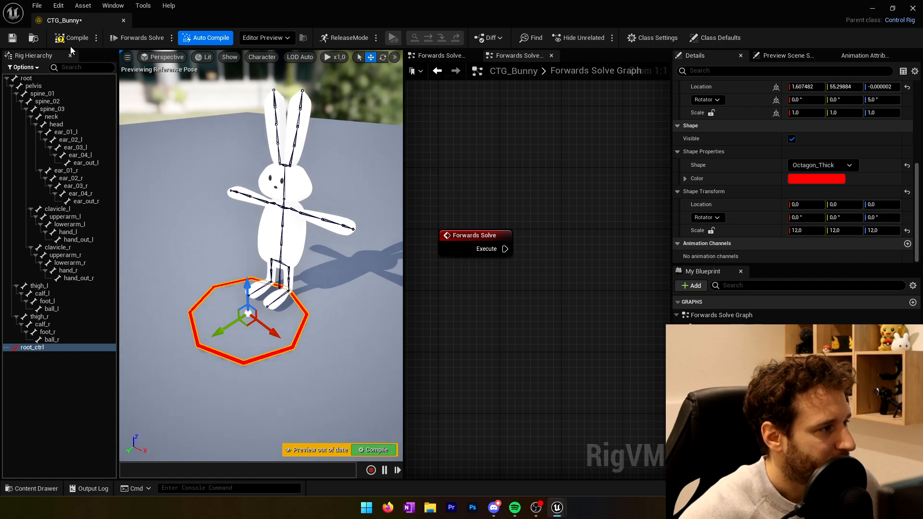
{"action": "left_click", "coordinate": [81, 38]}
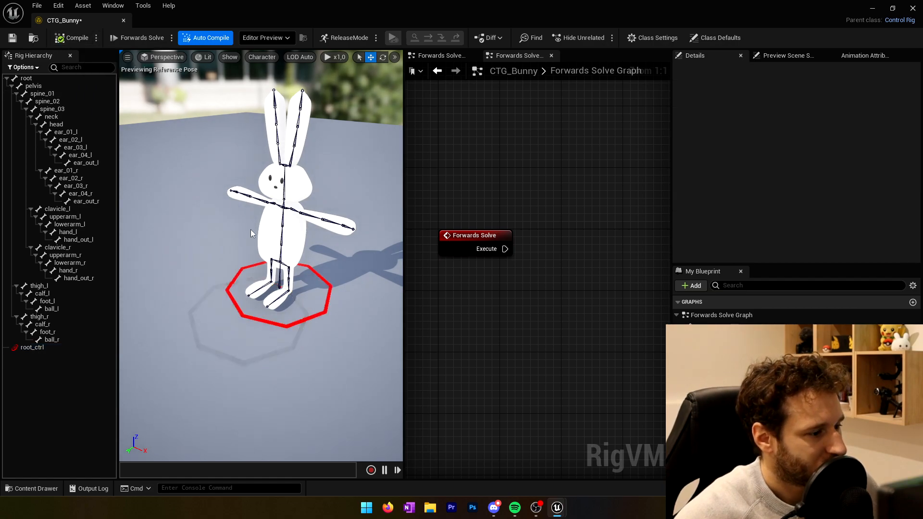
Add a Get Transform - Control node for root_ctrl to the Forwards Solve graph
{"action": "left_click", "coordinate": [274, 295]}
{"action": "key", "text": "f"}
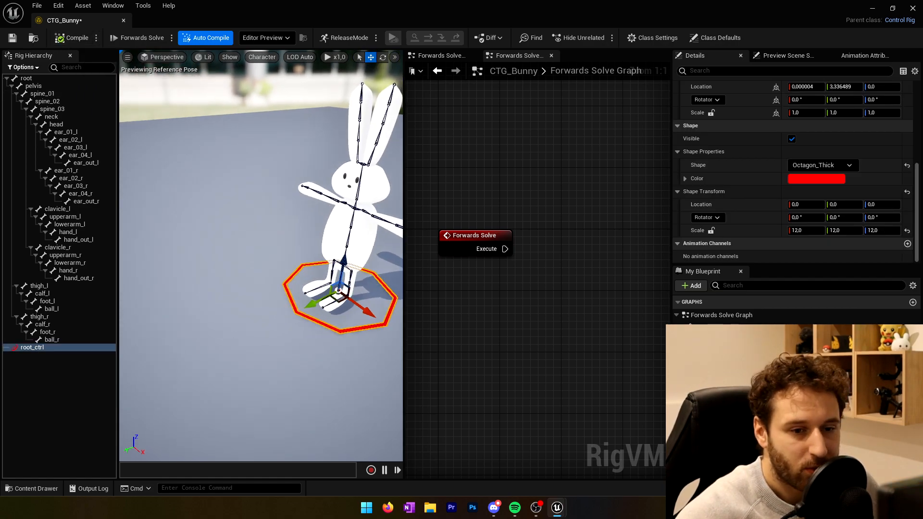
{"action": "left_click_drag", "start_coordinate": [382, 276], "coordinate": [240, 259], "text": "alt"}
{"action": "right_click_drag", "start_coordinate": [504, 280], "coordinate": [470, 267]}
{"action": "scroll", "coordinate": [470, 267], "scroll_direction": "down", "scroll_amount": 1}
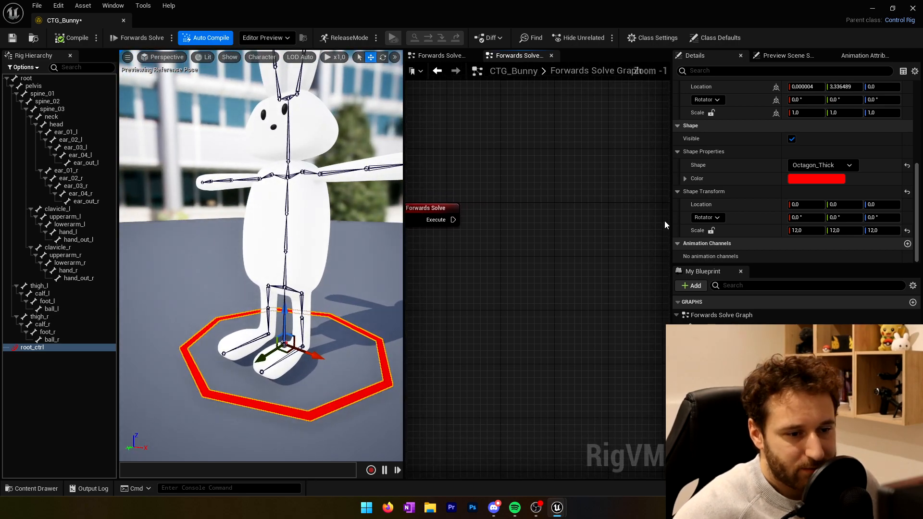
{"action": "left_click_drag", "start_coordinate": [672, 221], "coordinate": [761, 221]}
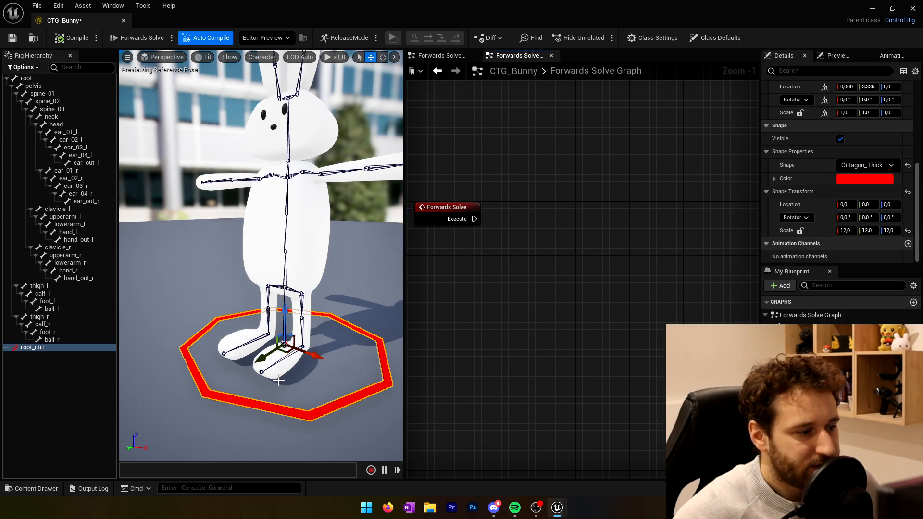
{"action": "left_click_drag", "start_coordinate": [32, 347], "coordinate": [494, 251]}
{"action": "left_click", "coordinate": [513, 271]}
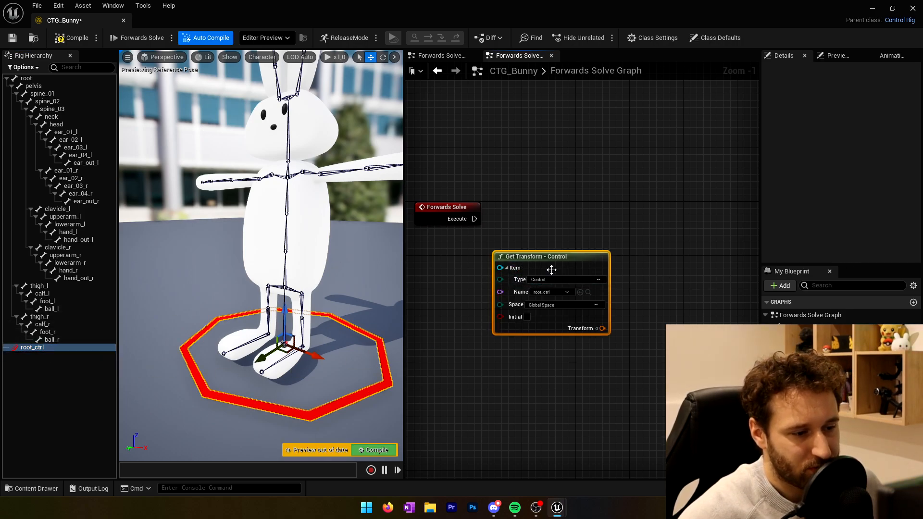
{"action": "right_click_drag", "start_coordinate": [615, 244], "coordinate": [589, 221]}
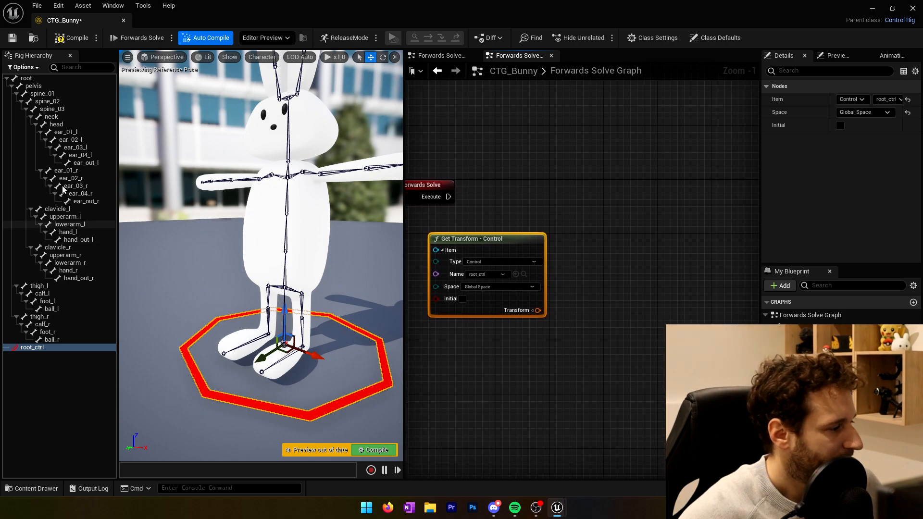
Add a Set Transform - Bone node for the root bone beside the Get Transform node
{"action": "left_click", "coordinate": [27, 79]}
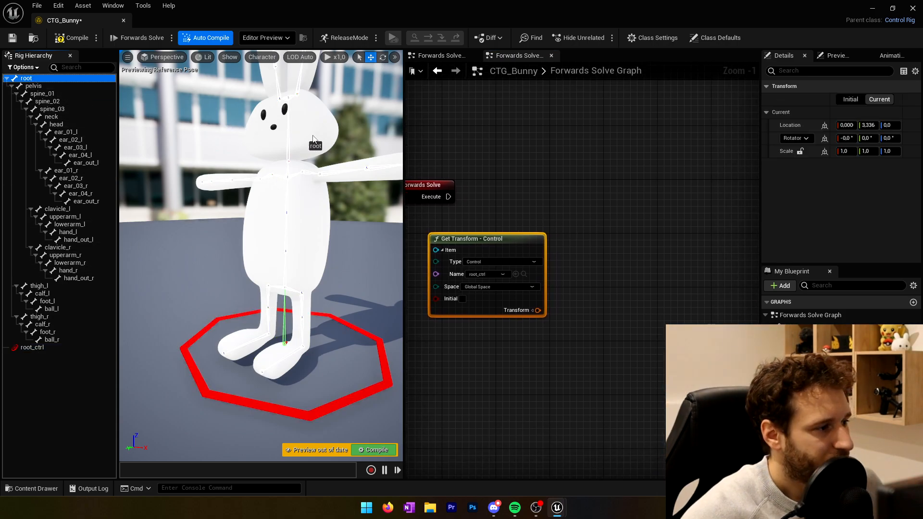
{"action": "left_click_drag", "start_coordinate": [525, 202], "coordinate": [600, 242]}
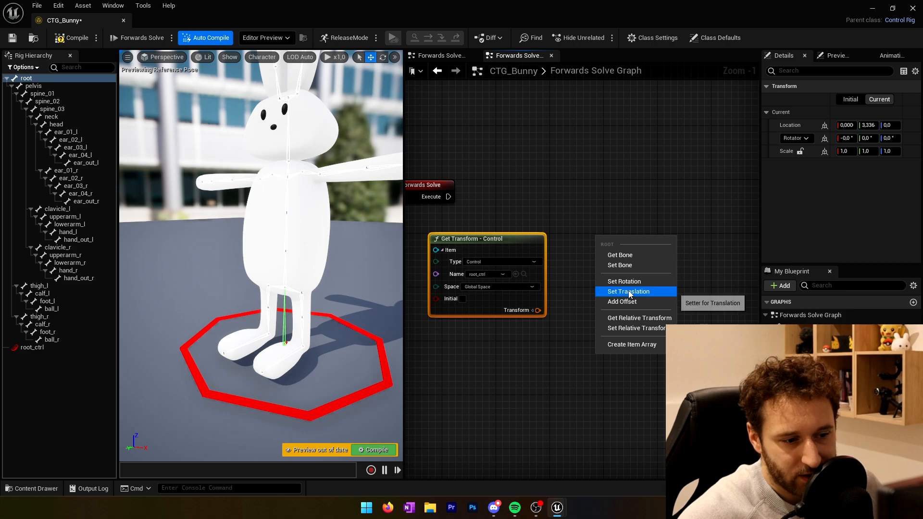
{"action": "left_click", "coordinate": [623, 265]}
{"action": "left_click_drag", "start_coordinate": [621, 239], "coordinate": [603, 176]}
Wire Forwards Solve's Execute into the Set Transform node and root_ctrl's Transform output into its Value
{"action": "right_click_drag", "start_coordinate": [513, 183], "coordinate": [526, 210]}
{"action": "left_click_drag", "start_coordinate": [463, 222], "coordinate": [629, 223]}
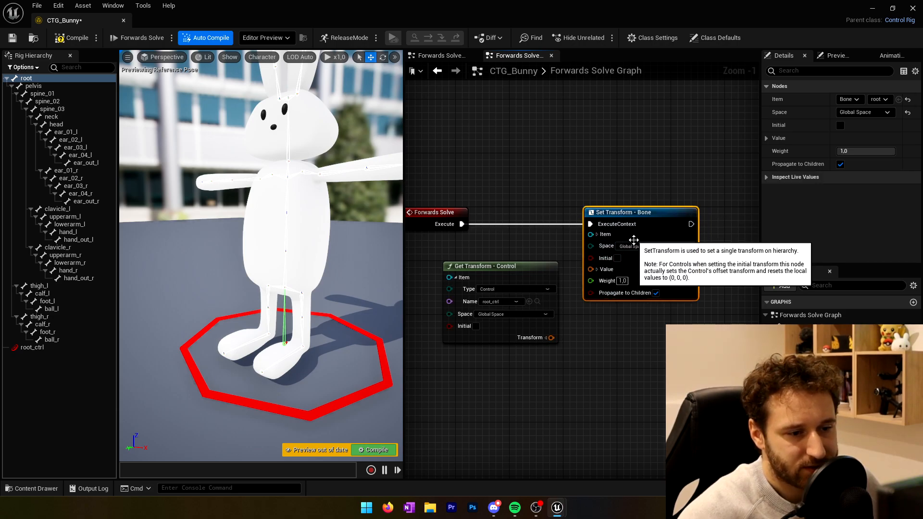
{"action": "left_click", "coordinate": [544, 337]}
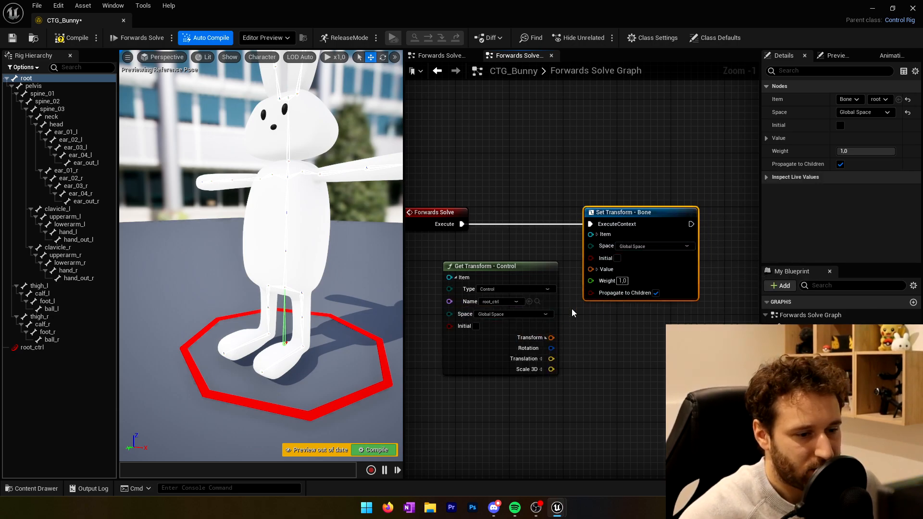
{"action": "left_click_drag", "start_coordinate": [551, 338], "coordinate": [592, 269]}
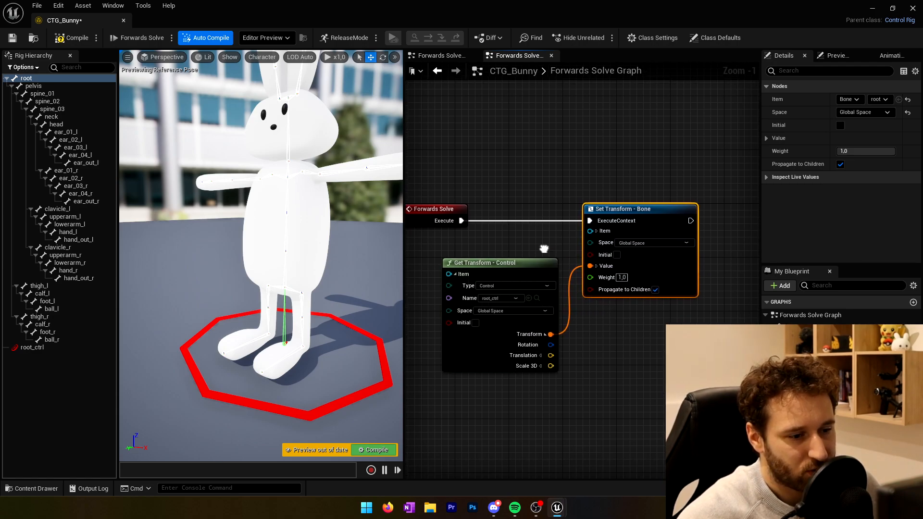
Save the CTG_Bunny control rig with the new root connection
{"action": "scroll", "coordinate": [330, 304], "scroll_direction": "down", "scroll_amount": 5}
{"action": "scroll", "coordinate": [297, 305], "scroll_direction": "up", "scroll_amount": 2}
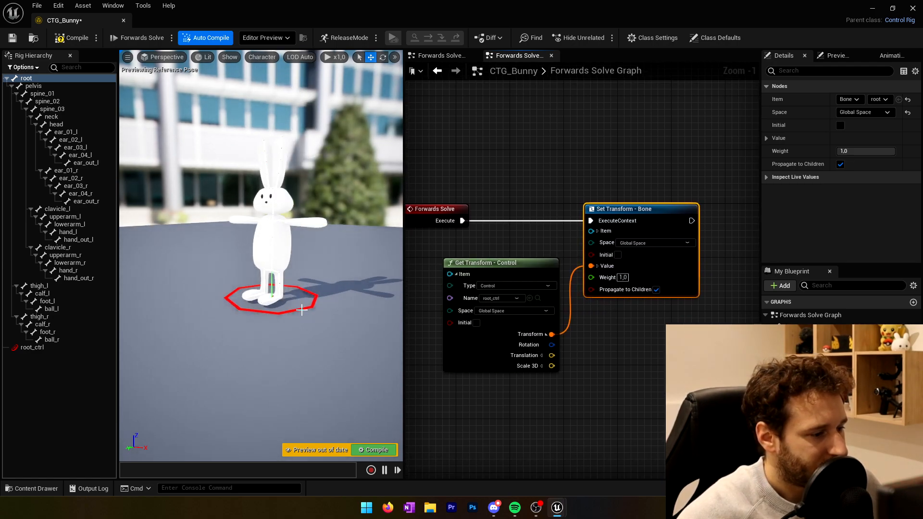
{"action": "left_click", "coordinate": [302, 310]}
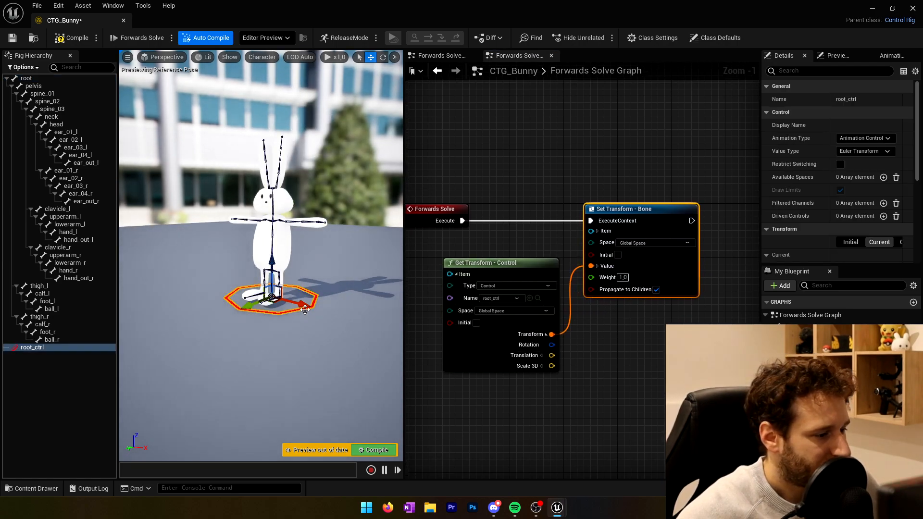
{"action": "left_click", "coordinate": [12, 37]}
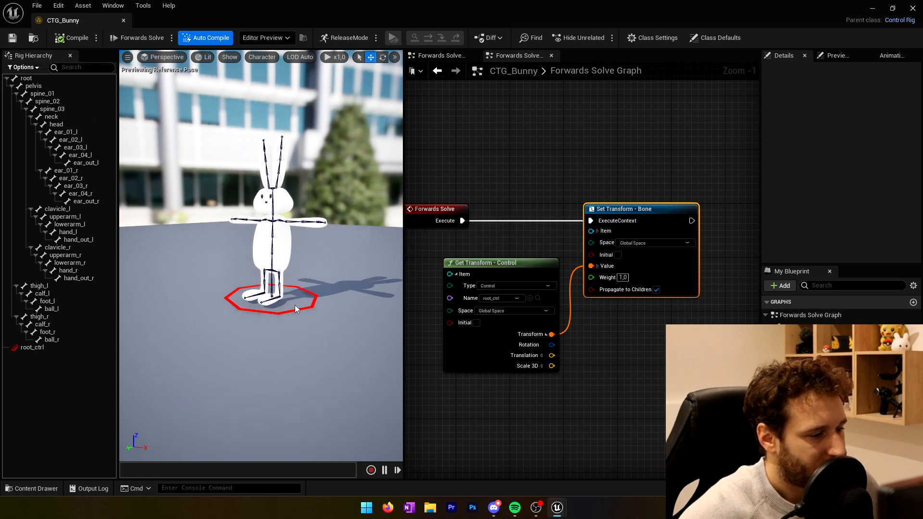
Test that root_ctrl drives the bunny by moving and rotating it, and recompile to reset the pose
{"action": "left_click_drag", "start_coordinate": [249, 308], "coordinate": [226, 365]}
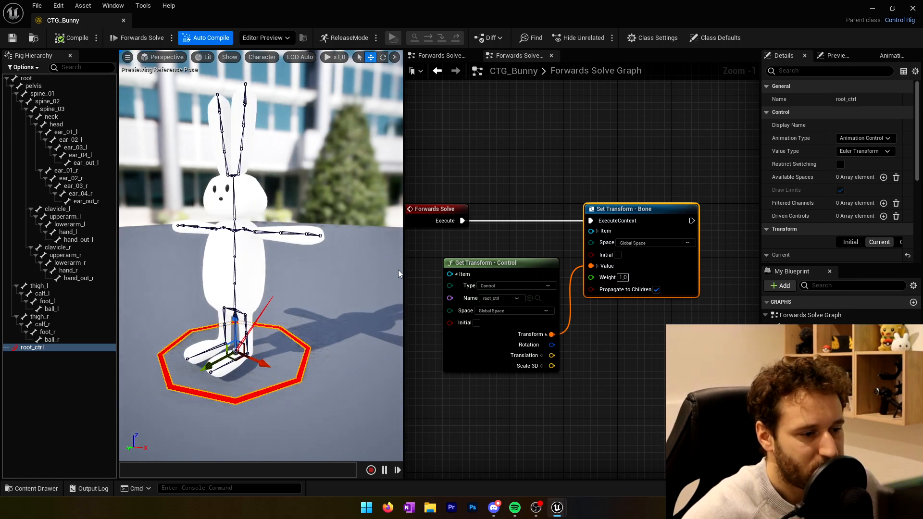
{"action": "key", "text": "e"}
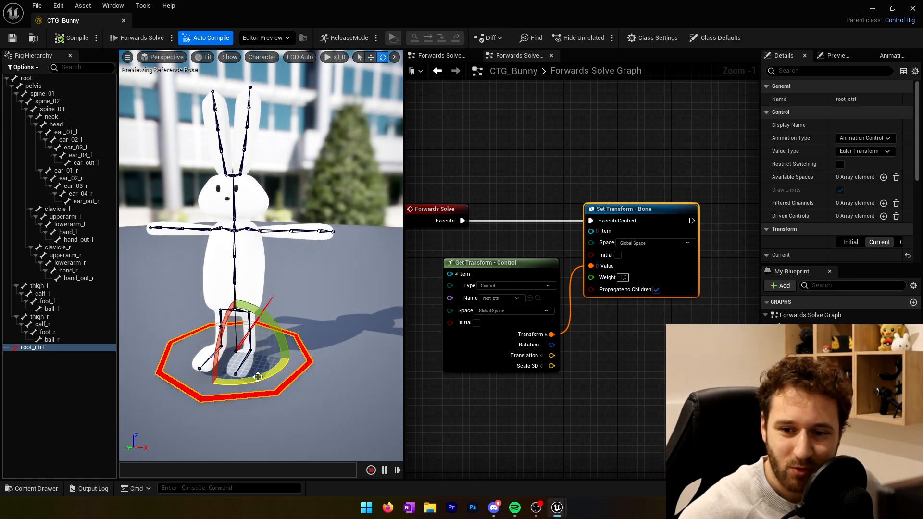
{"action": "left_click", "coordinate": [266, 345]}
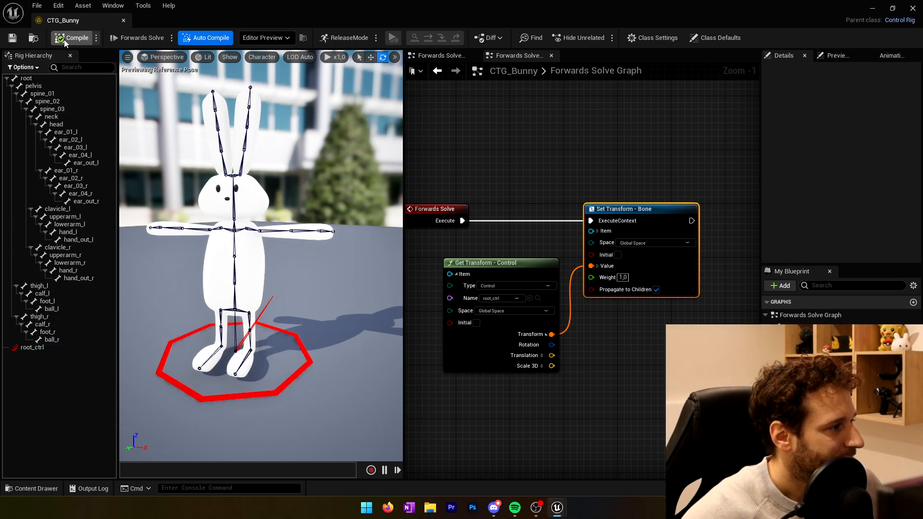
{"action": "scroll", "coordinate": [253, 287], "scroll_direction": "down", "scroll_amount": 3}
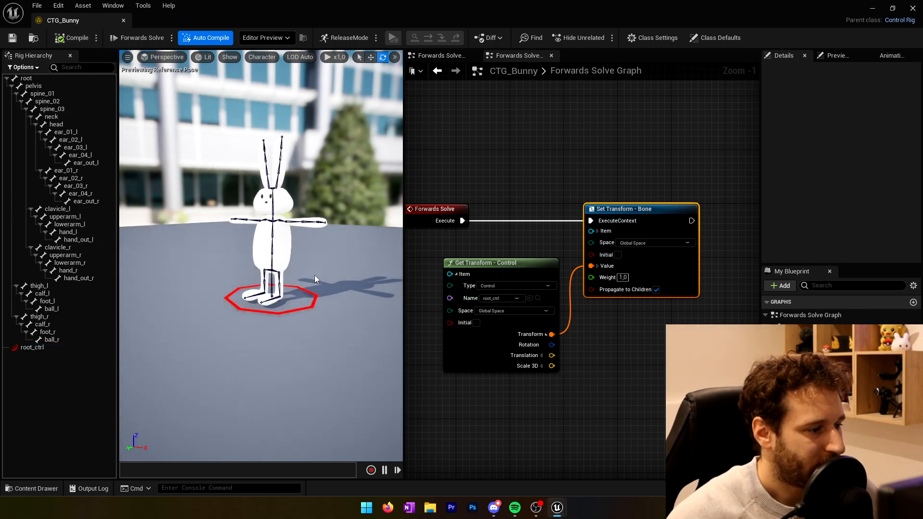
Create a new control from the pelvis bone in the Rig Hierarchy
{"action": "scroll", "coordinate": [283, 284], "scroll_direction": "up", "scroll_amount": 5}
{"action": "scroll", "coordinate": [289, 320], "scroll_direction": "down", "scroll_amount": 3}
{"action": "right_click_drag", "start_coordinate": [289, 320], "coordinate": [321, 317]}
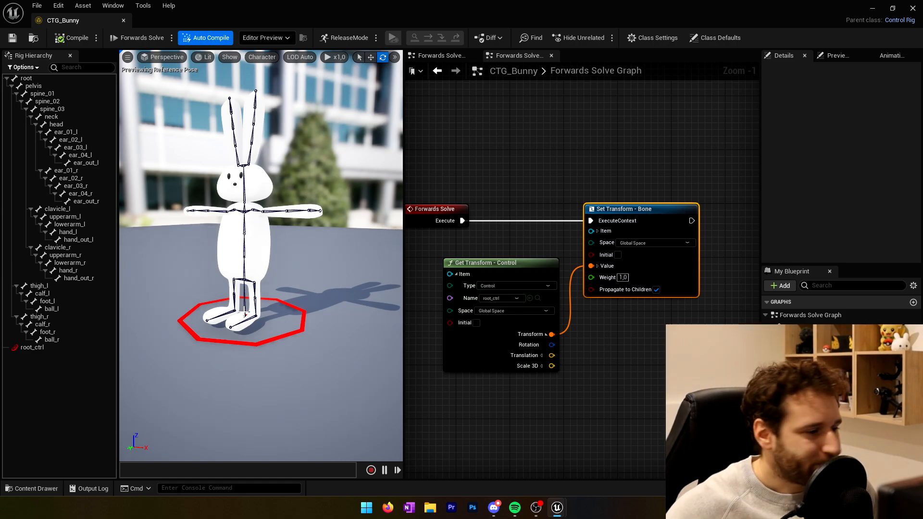
{"action": "mouse_move", "coordinate": [262, 271]}
{"action": "right_mouse_down"}
{"action": "mouse_move", "coordinate": [211, 265]}
{"action": "mouse_move", "coordinate": [298, 283]}
{"action": "mouse_move", "coordinate": [261, 271]}
{"action": "right_mouse_up"}
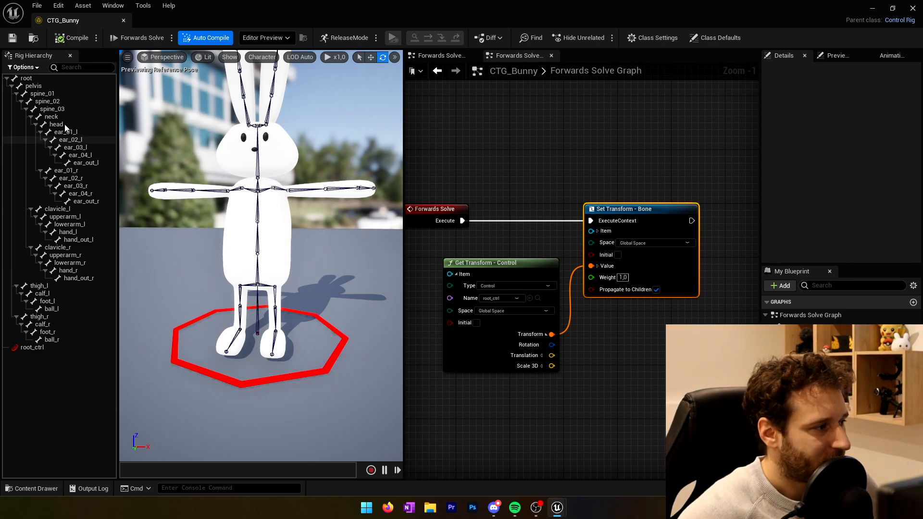
{"action": "left_click", "coordinate": [67, 88]}
{"action": "right_click", "coordinate": [41, 90]}
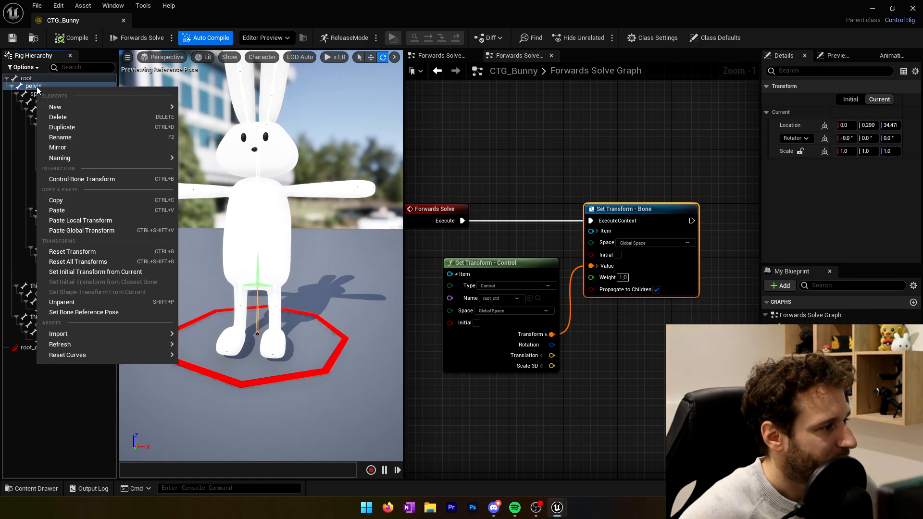
{"action": "mouse_move", "coordinate": [56, 107]}
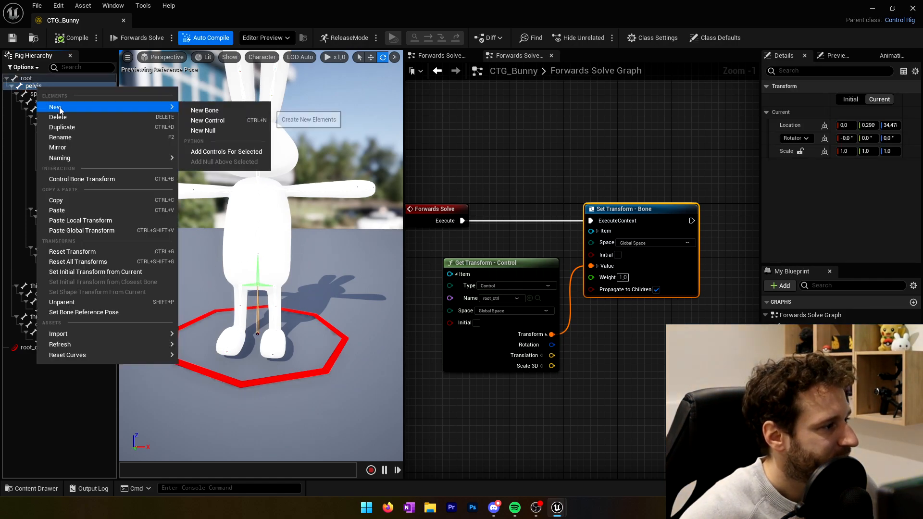
{"action": "left_click", "coordinate": [206, 121]}
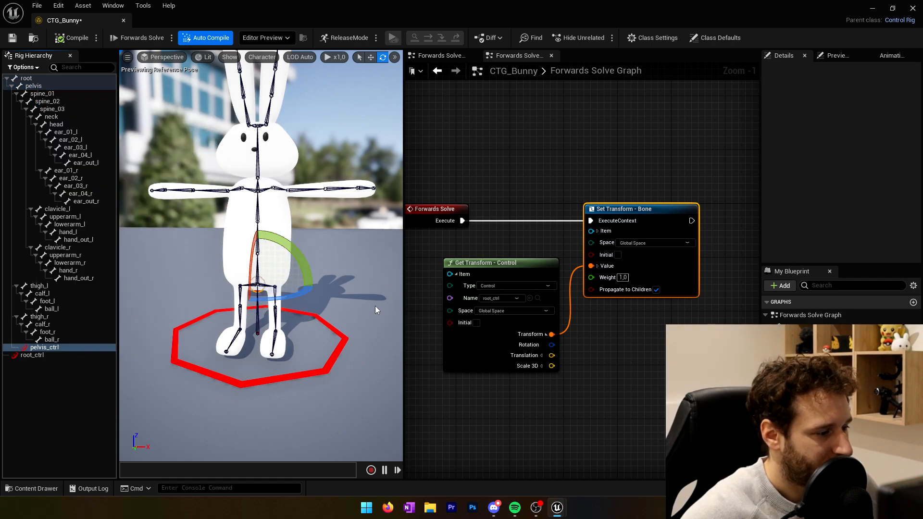
Unparent pelvis_ctrl from the bone hierarchy and parent it under root_ctrl
{"action": "left_click", "coordinate": [41, 349]}
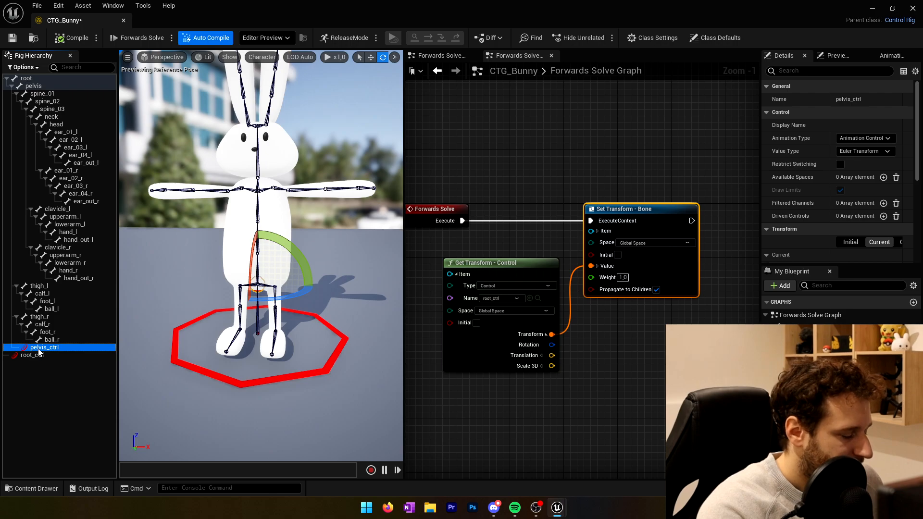
{"action": "key", "text": "shift+p"}
{"action": "left_click", "coordinate": [42, 356]}
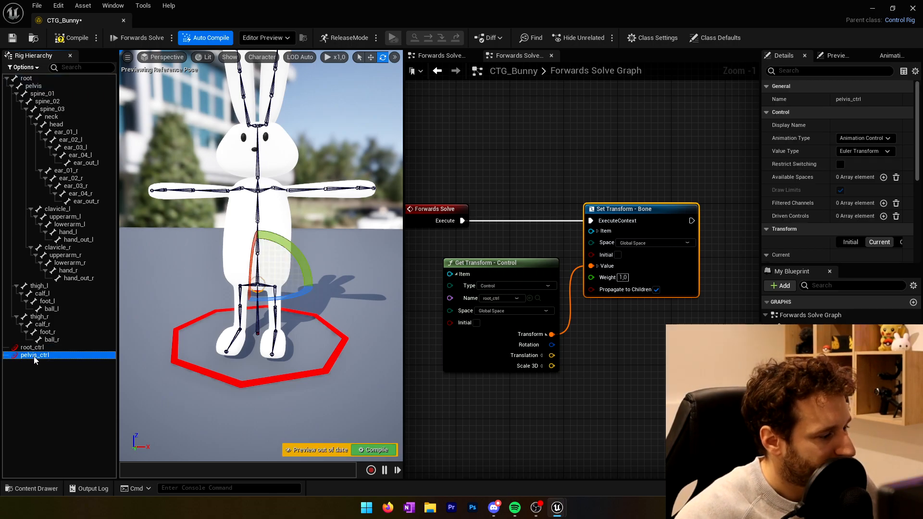
{"action": "left_click_drag", "start_coordinate": [41, 352], "coordinate": [37, 350]}
{"action": "left_click", "coordinate": [41, 348]}
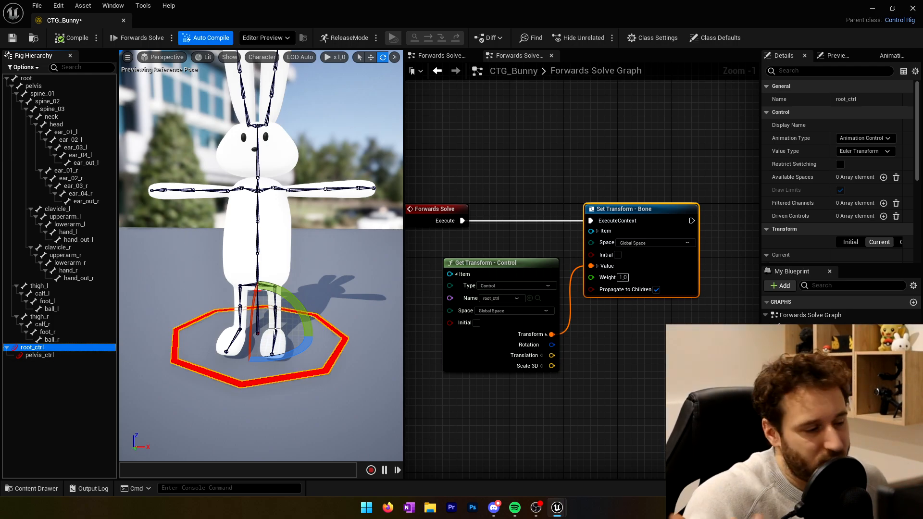
Set the shape of pelvis_ctrl to Box_Thick
{"action": "left_click", "coordinate": [46, 355]}
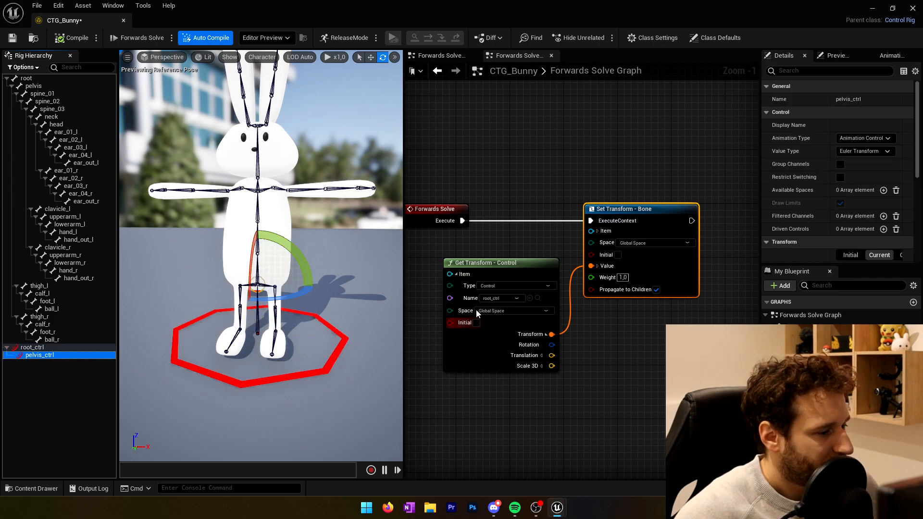
{"action": "scroll", "coordinate": [813, 240], "scroll_direction": "down", "scroll_amount": 5}
{"action": "left_click_drag", "start_coordinate": [760, 257], "coordinate": [694, 252]}
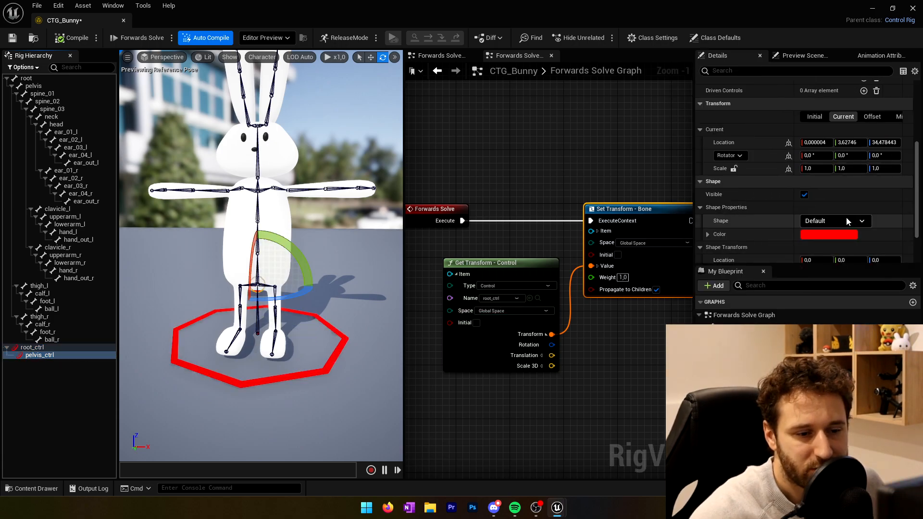
{"action": "left_click", "coordinate": [847, 221]}
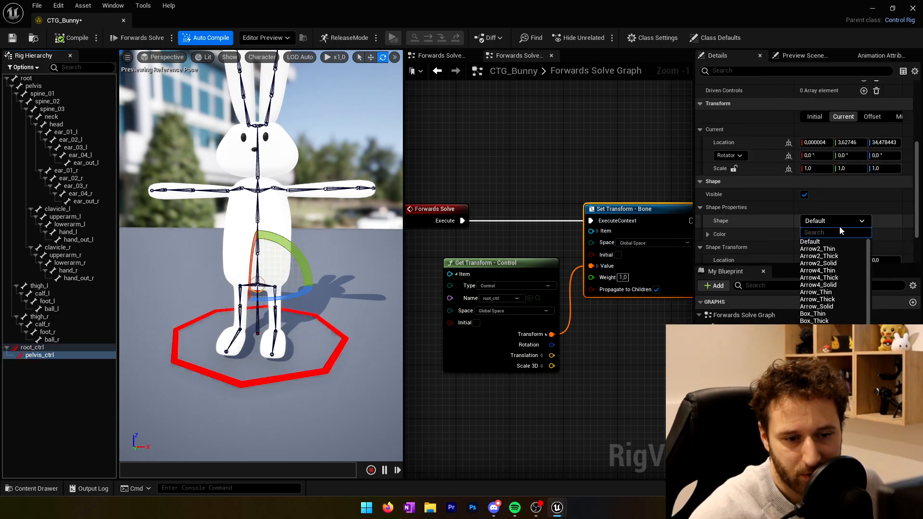
{"action": "left_click", "coordinate": [828, 321]}
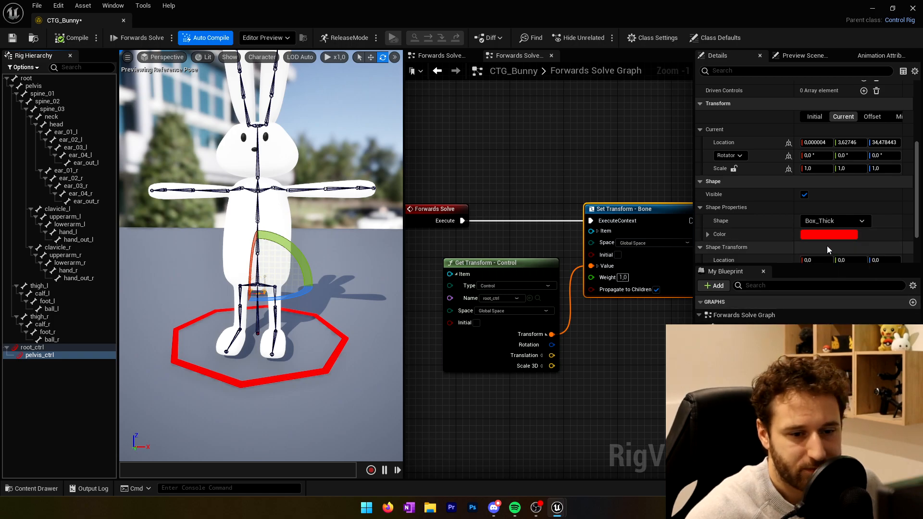
Scale pelvis_ctrl's box shape to 5.407 in X and 3.647 in Y, and enlarge it in Z around the bunny's hips
{"action": "scroll", "coordinate": [824, 246], "scroll_direction": "down", "scroll_amount": 2}
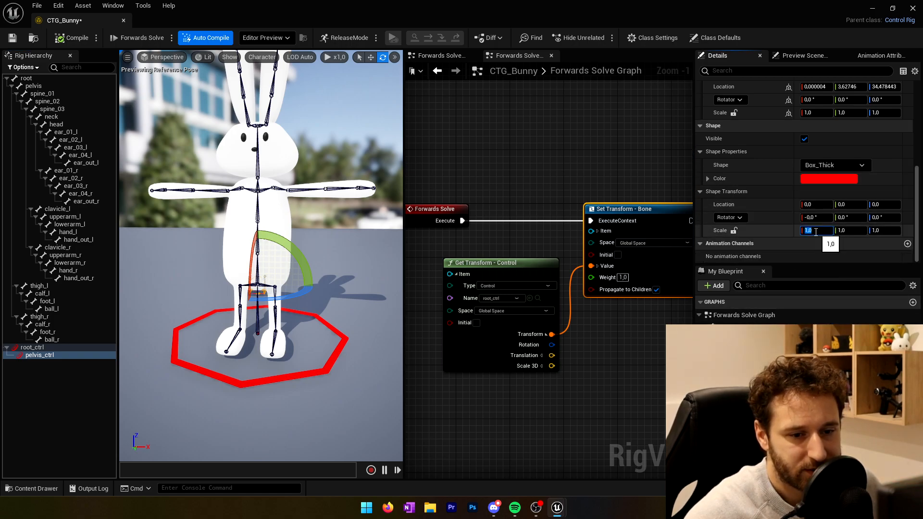
{"action": "left_click_drag", "start_coordinate": [815, 230], "coordinate": [846, 230]}
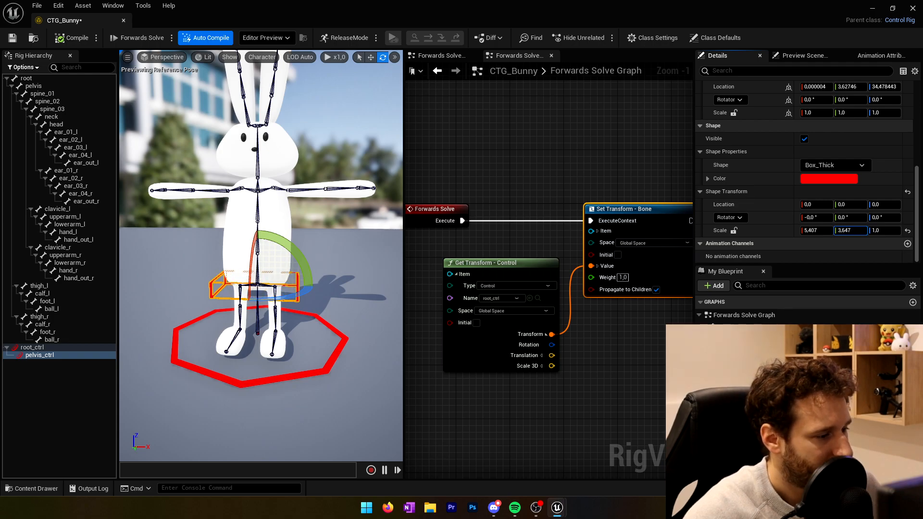
{"action": "left_click_drag", "start_coordinate": [228, 330], "coordinate": [374, 311], "text": "alt"}
{"action": "mouse_move", "coordinate": [883, 231]}
{"action": "left_mouse_down"}
{"action": "mouse_move", "coordinate": [907, 231]}
{"action": "mouse_move", "coordinate": [897, 230]}
{"action": "left_mouse_up"}
{"action": "right_click_drag", "start_coordinate": [288, 240], "coordinate": [226, 293]}
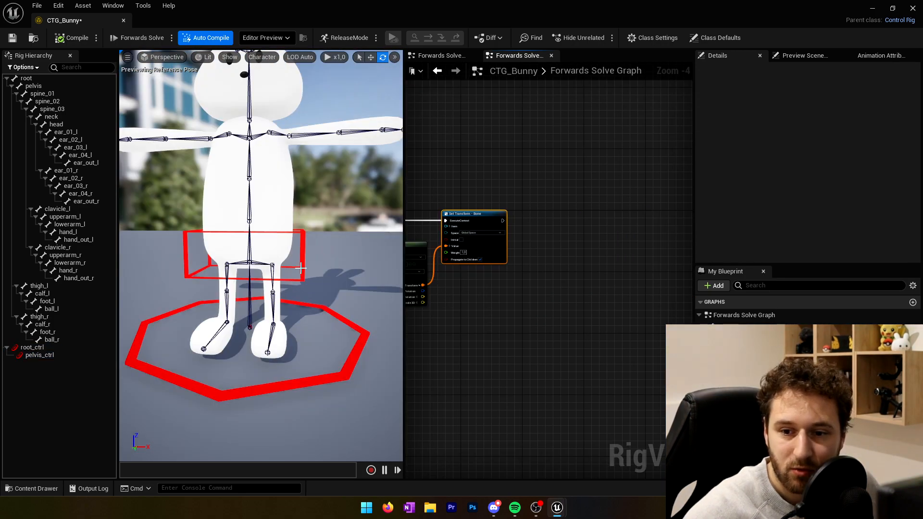
Add a Get Transform node for pelvis_ctrl and a Set Transform node for the pelvis bone, executed after the root's Set Transform
{"action": "left_click_drag", "start_coordinate": [40, 354], "coordinate": [525, 288]}
{"action": "left_click", "coordinate": [541, 305]}
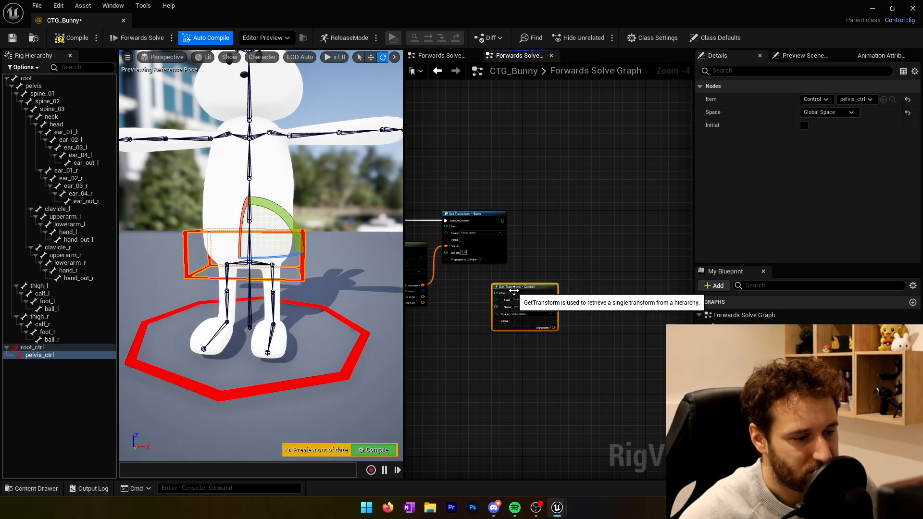
{"action": "left_click_drag", "start_coordinate": [34, 85], "coordinate": [503, 220]}
{"action": "left_click", "coordinate": [587, 263]}
{"action": "left_click", "coordinate": [593, 237]}
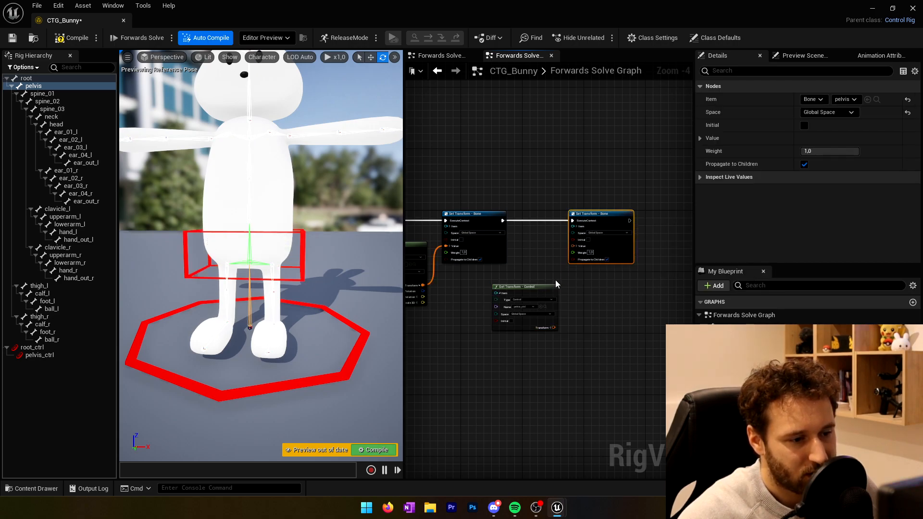
Connect pelvis_ctrl's Transform output to the Value of the pelvis bone's Set Transform node and compile the rig
{"action": "scroll", "coordinate": [556, 330], "scroll_direction": "up", "scroll_amount": 3}
{"action": "left_click_drag", "start_coordinate": [553, 329], "coordinate": [588, 188]}
{"action": "left_click", "coordinate": [68, 42]}
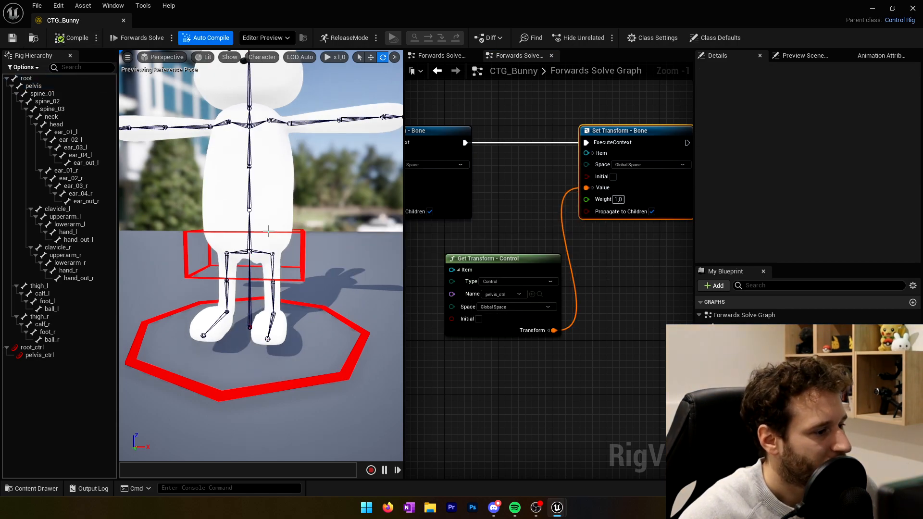
Examine the pelvis control box and the leg bones of the bunny from several angles
{"action": "left_click", "coordinate": [303, 255]}
{"action": "left_click_drag", "start_coordinate": [303, 255], "coordinate": [240, 255], "text": "alt"}
{"action": "scroll", "coordinate": [261, 256], "scroll_direction": "down", "scroll_amount": 4}
{"action": "right_click_drag", "start_coordinate": [261, 256], "coordinate": [261, 326]}
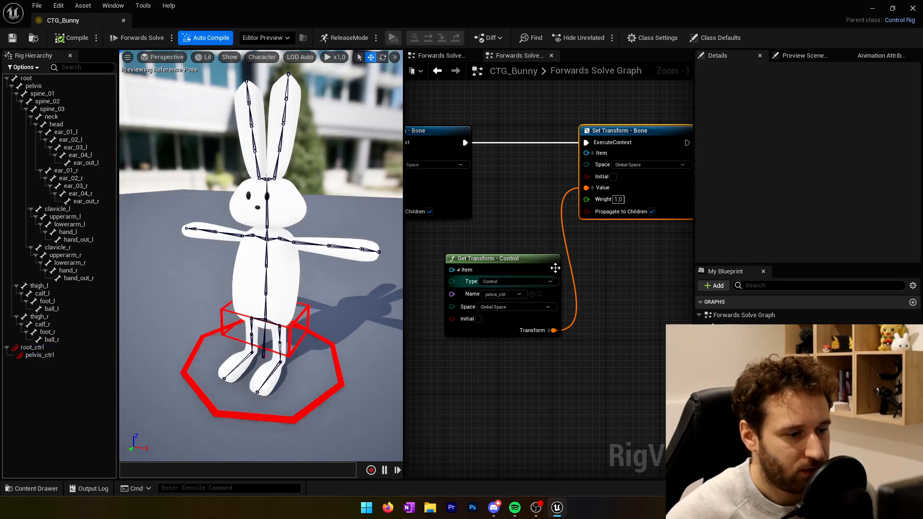
{"action": "right_click_drag", "start_coordinate": [613, 264], "coordinate": [497, 249]}
{"action": "scroll", "coordinate": [496, 250], "scroll_direction": "down", "scroll_amount": 1}
{"action": "right_click_drag", "start_coordinate": [365, 271], "coordinate": [288, 279]}
{"action": "left_click", "coordinate": [209, 258]}
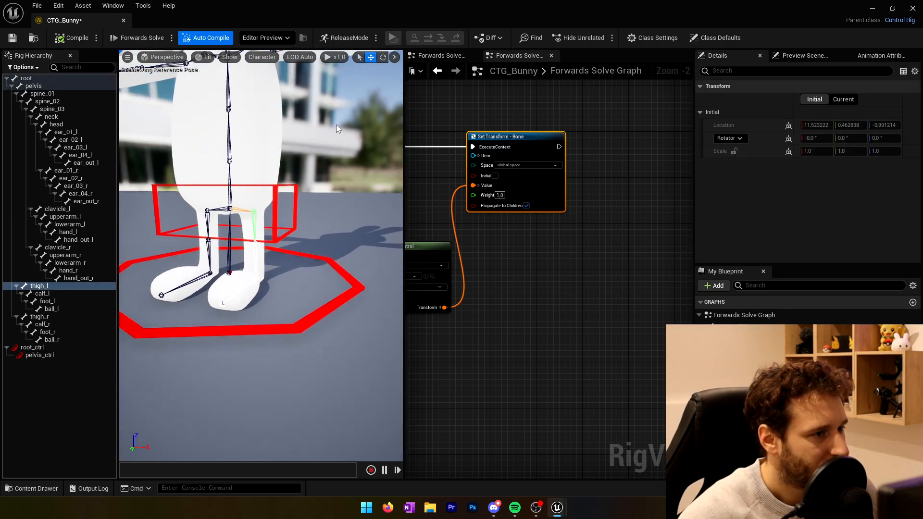
Lower the viewport camera speed slightly and frame the bunny's legs up close
{"action": "left_click", "coordinate": [394, 57]}
{"action": "mouse_move", "coordinate": [454, 236]}
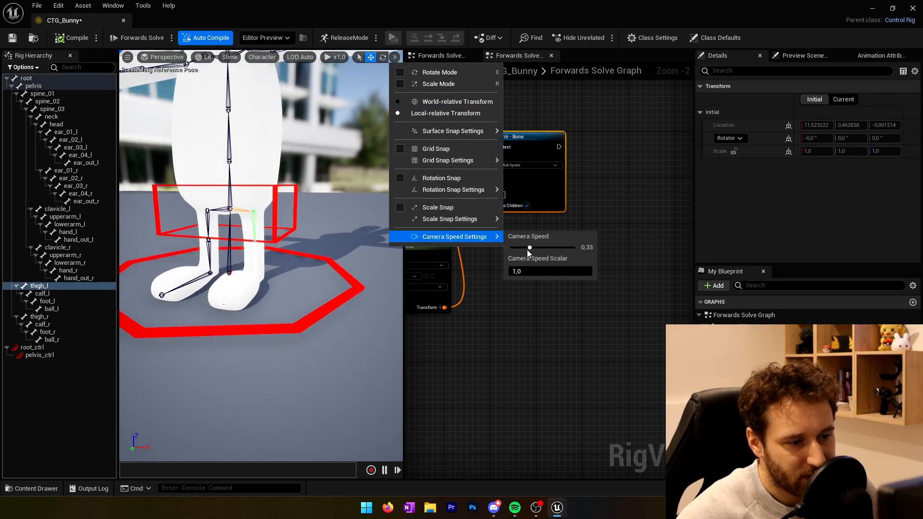
{"action": "left_click_drag", "start_coordinate": [529, 248], "coordinate": [521, 247]}
{"action": "left_click", "coordinate": [336, 250]}
{"action": "right_click_drag", "start_coordinate": [337, 250], "coordinate": [251, 298]}
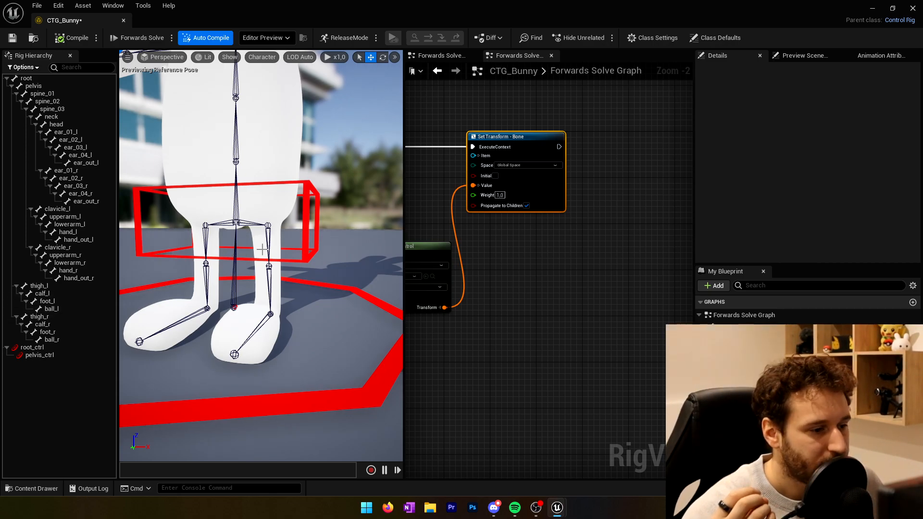
Add a Basic IK node to the Forwards Solve Graph beside the pelvis bone's Set Transform node
{"action": "scroll", "coordinate": [500, 236], "scroll_direction": "down", "scroll_amount": 2}
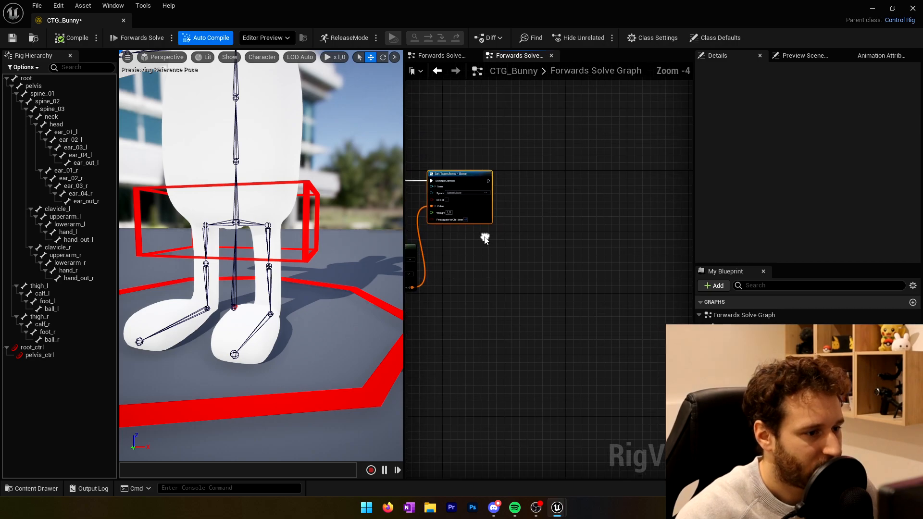
{"action": "right_click_drag", "start_coordinate": [492, 194], "coordinate": [480, 203]}
{"action": "right_click", "coordinate": [479, 204]}
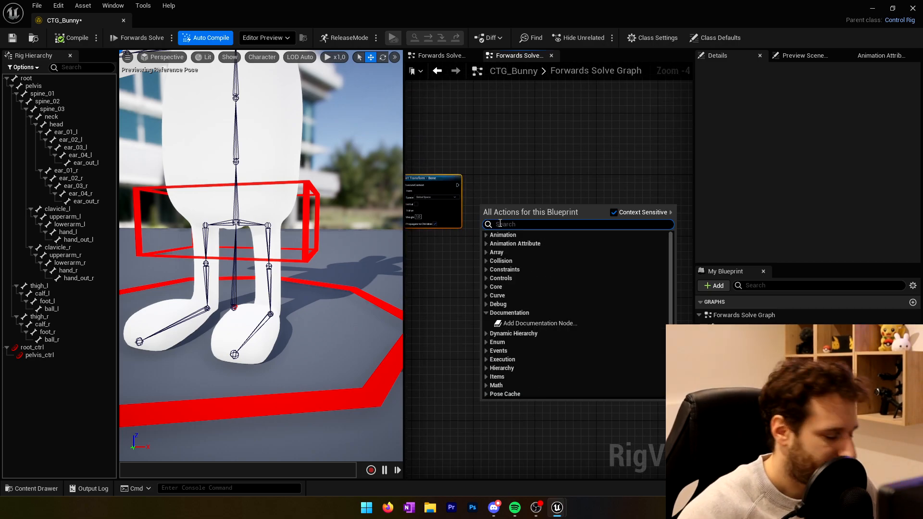
{"action": "type", "text": "basic"}
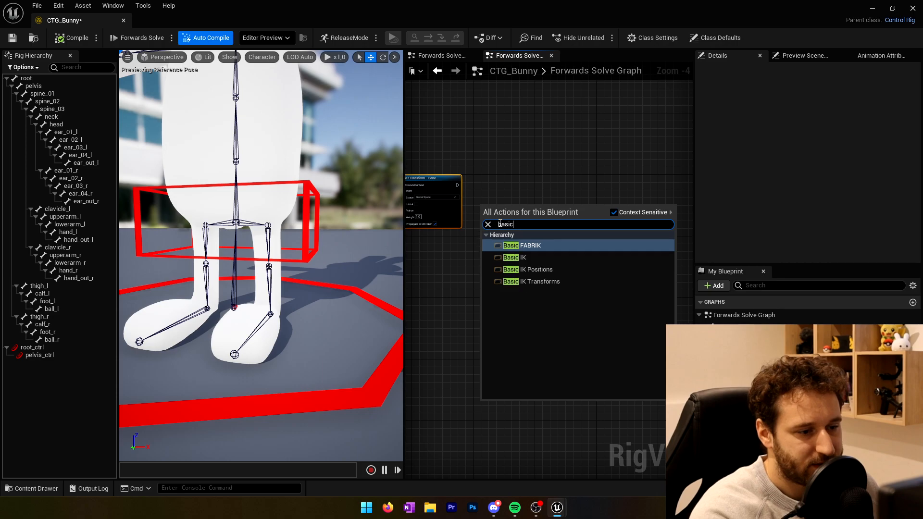
{"action": "left_click", "coordinate": [557, 257]}
{"action": "scroll", "coordinate": [542, 256], "scroll_direction": "up", "scroll_amount": 4}
{"action": "right_click_drag", "start_coordinate": [478, 176], "coordinate": [517, 152]}
{"action": "left_click_drag", "start_coordinate": [569, 145], "coordinate": [608, 145]}
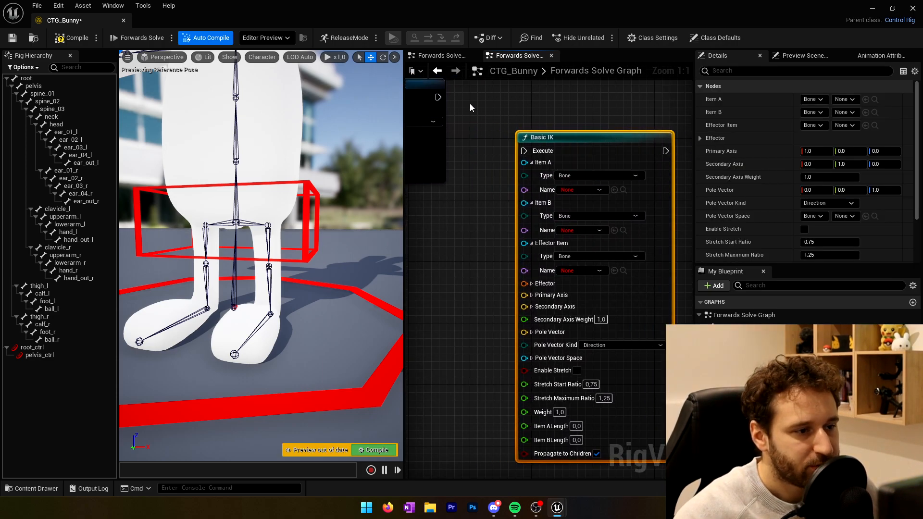
{"action": "mouse_move", "coordinate": [503, 239]}
{"action": "right_mouse_down"}
{"action": "mouse_move", "coordinate": [550, 243]}
{"action": "mouse_move", "coordinate": [560, 264]}
{"action": "mouse_move", "coordinate": [501, 238]}
{"action": "right_mouse_up"}
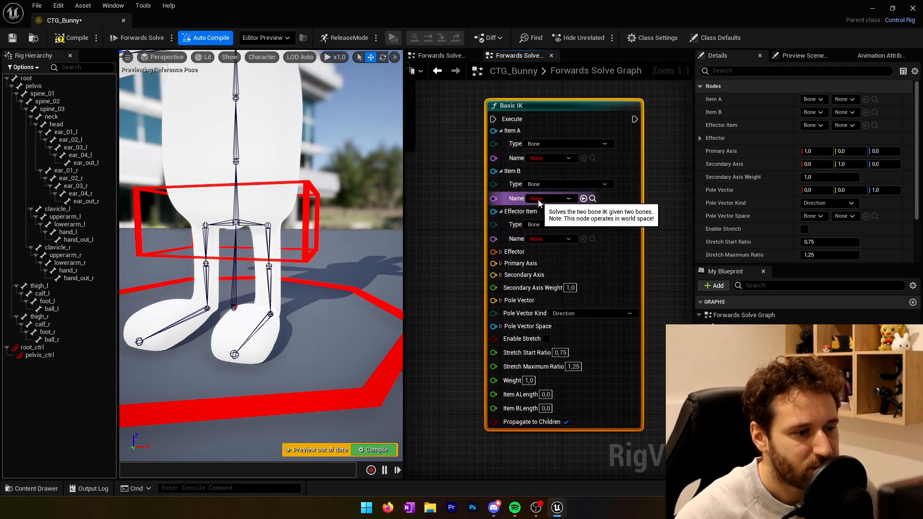
Inspect the left leg's bone chain by selecting thigh_l, calf_l and foot_l in turn
{"action": "left_click", "coordinate": [269, 272]}
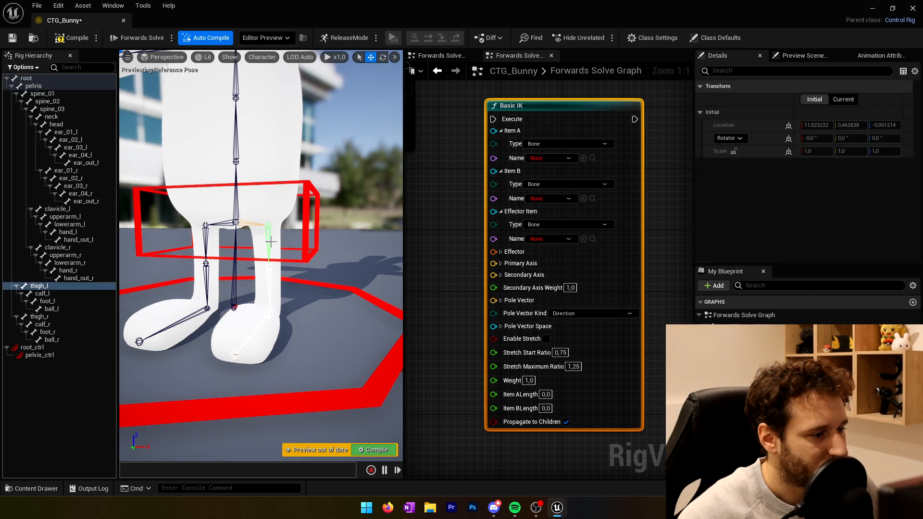
{"action": "left_click", "coordinate": [270, 316]}
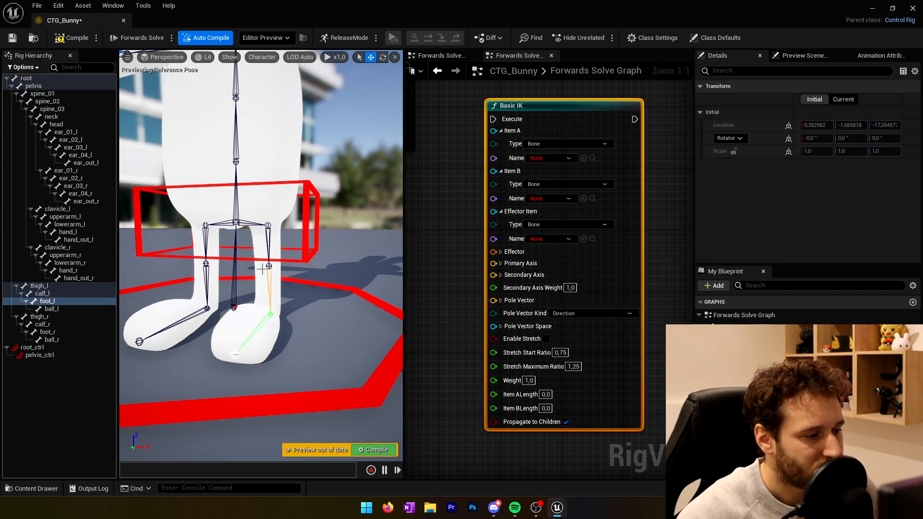
{"action": "left_click", "coordinate": [267, 243]}
{"action": "left_click", "coordinate": [37, 287]}
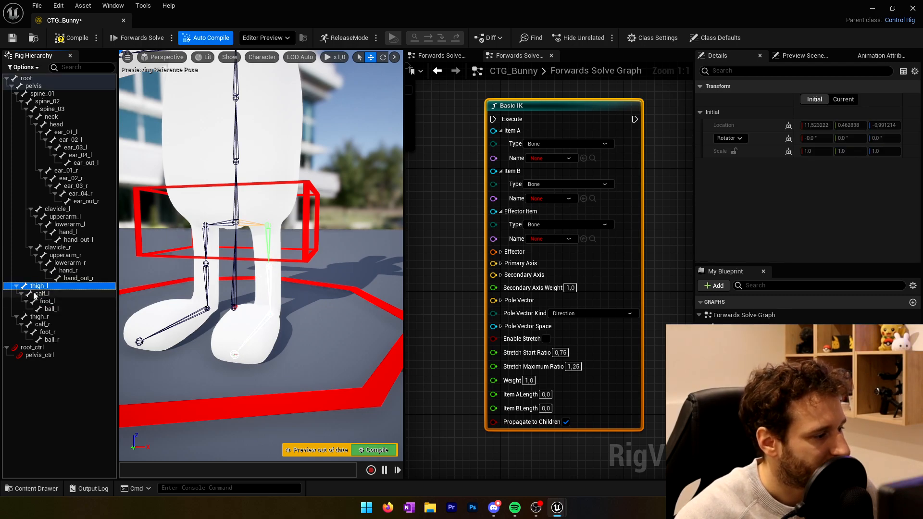
{"action": "left_click", "coordinate": [37, 294]}
{"action": "left_click", "coordinate": [45, 302]}
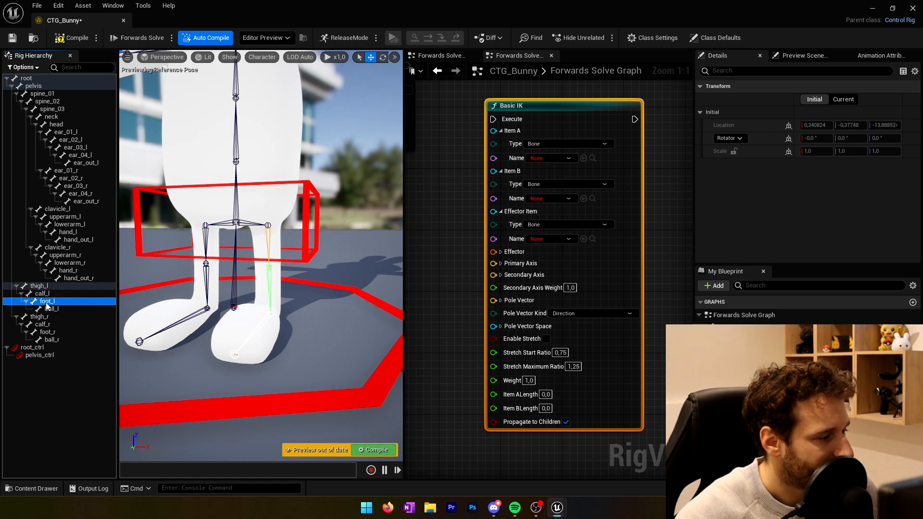
Assign thigh_l as Item A, calf_l as Item B and foot_l as Effector Item of the Basic IK node, and compile
{"action": "left_click", "coordinate": [39, 287]}
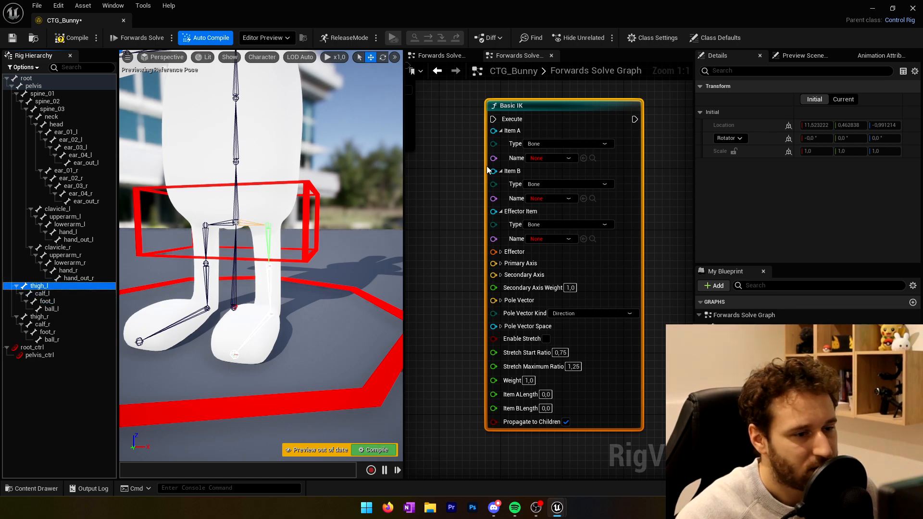
{"action": "left_click", "coordinate": [583, 158]}
{"action": "left_click", "coordinate": [42, 293]}
{"action": "left_click", "coordinate": [583, 199]}
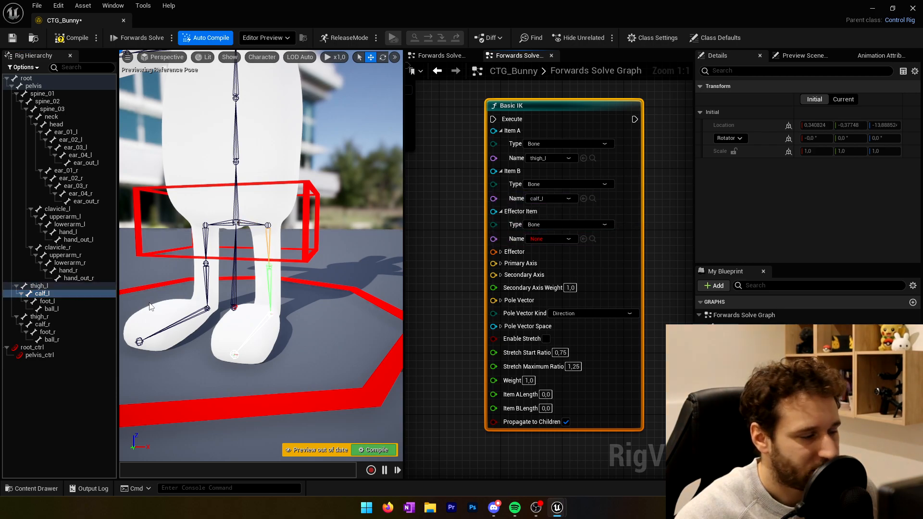
{"action": "left_click", "coordinate": [44, 301]}
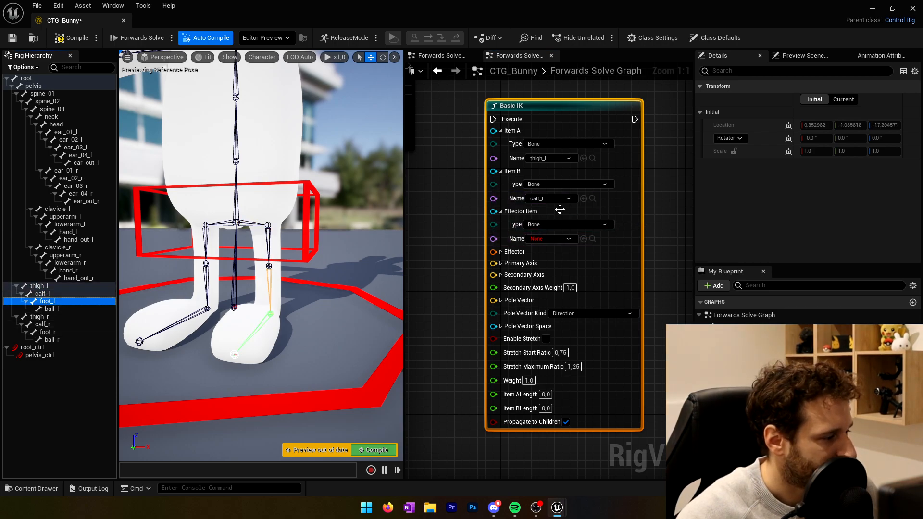
{"action": "left_click", "coordinate": [583, 239]}
{"action": "left_click", "coordinate": [72, 38]}
Create a new control from the foot_l bone in the Rig Hierarchy
{"action": "right_click_drag", "start_coordinate": [464, 264], "coordinate": [539, 243]}
{"action": "scroll", "coordinate": [524, 224], "scroll_direction": "down", "scroll_amount": 1}
{"action": "left_click_drag", "start_coordinate": [287, 324], "coordinate": [149, 324], "text": "alt"}
{"action": "left_click", "coordinate": [298, 282]}
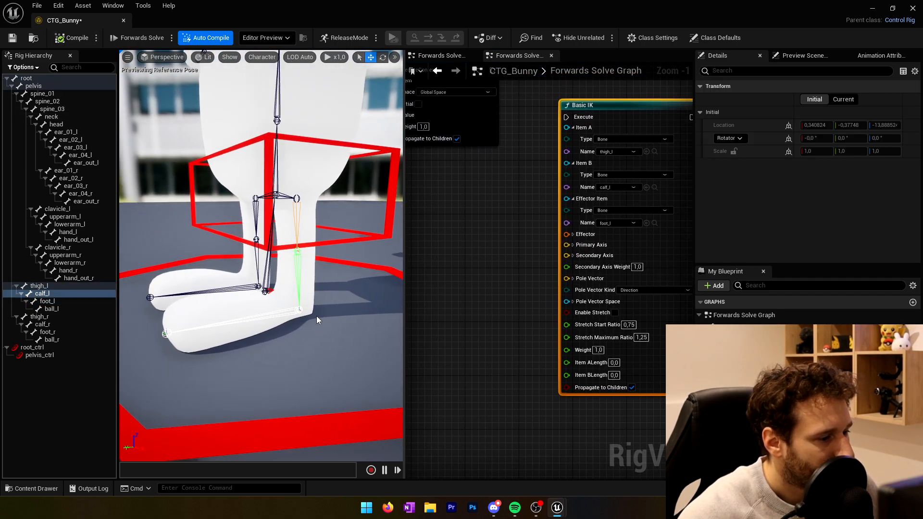
{"action": "left_click", "coordinate": [48, 302]}
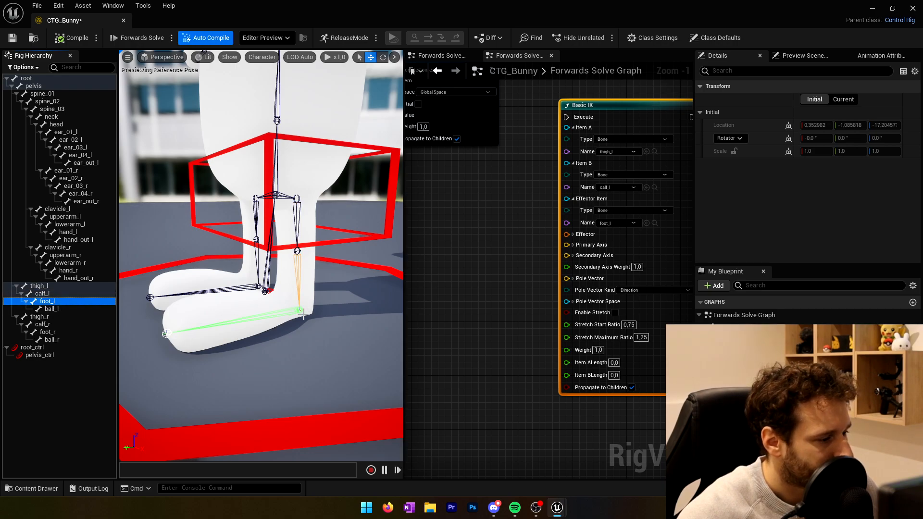
{"action": "right_click", "coordinate": [51, 302]}
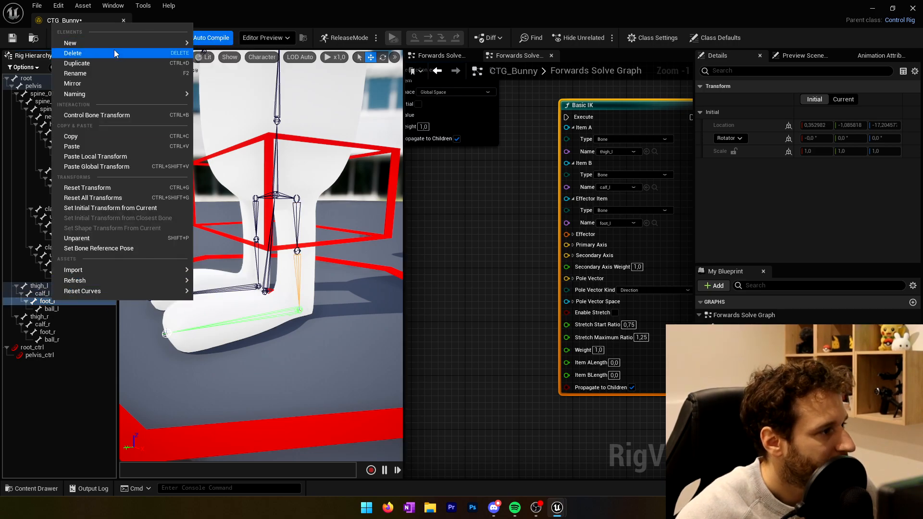
{"action": "mouse_move", "coordinate": [125, 43]}
{"action": "left_click", "coordinate": [229, 56]}
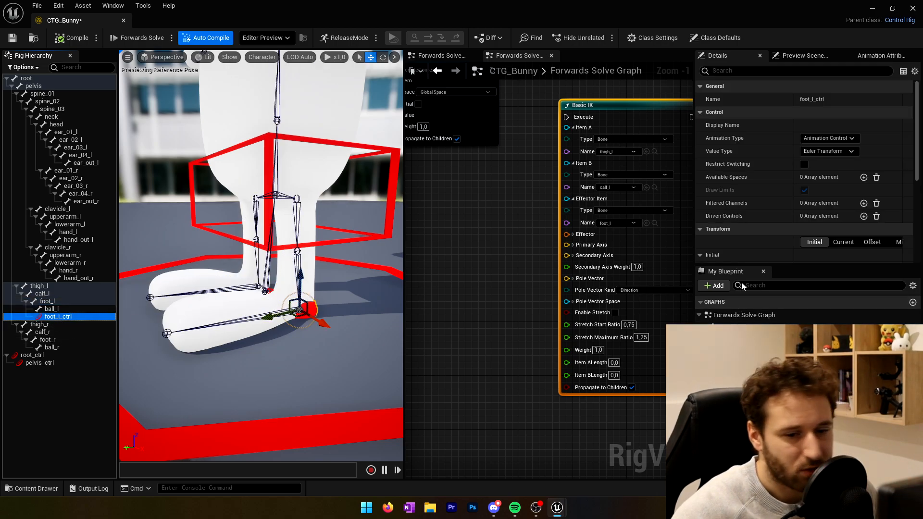
Give foot_l_ctrl a box shape around the left heel, parented under root_ctrl at initial location 12, 0, 3
{"action": "scroll", "coordinate": [791, 226], "scroll_direction": "down", "scroll_amount": 5}
{"action": "left_click", "coordinate": [834, 164]}
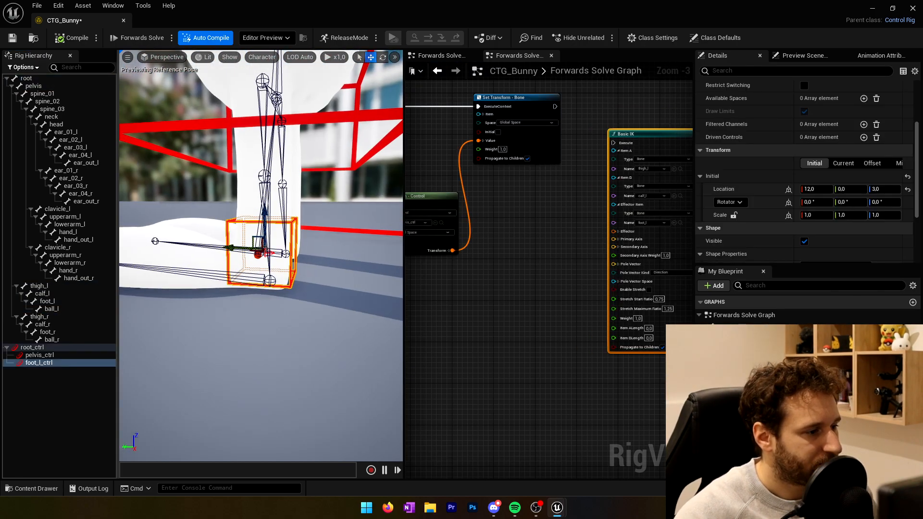
{"action": "right_click_drag", "start_coordinate": [262, 218], "coordinate": [327, 214]}
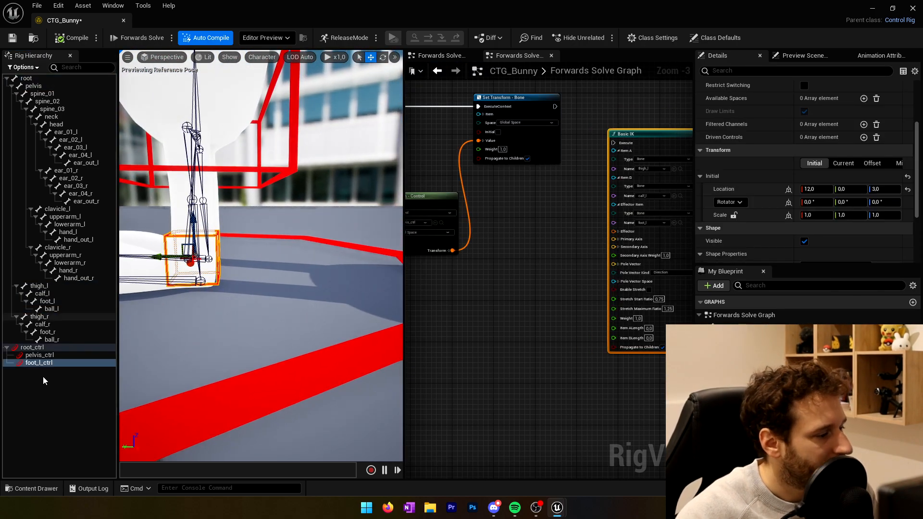
Add a Get Transform node for foot_l_ctrl, connect its Transform to the Basic IK node's Effector, and place it beside that node
{"action": "left_click_drag", "start_coordinate": [41, 364], "coordinate": [313, 365]}
{"action": "left_click_drag", "start_coordinate": [488, 282], "coordinate": [484, 273]}
{"action": "left_click", "coordinate": [524, 296]}
{"action": "right_click_drag", "start_coordinate": [536, 259], "coordinate": [470, 247]}
{"action": "scroll", "coordinate": [496, 234], "scroll_direction": "up", "scroll_amount": 2}
{"action": "scroll", "coordinate": [496, 235], "scroll_direction": "up", "scroll_amount": 1}
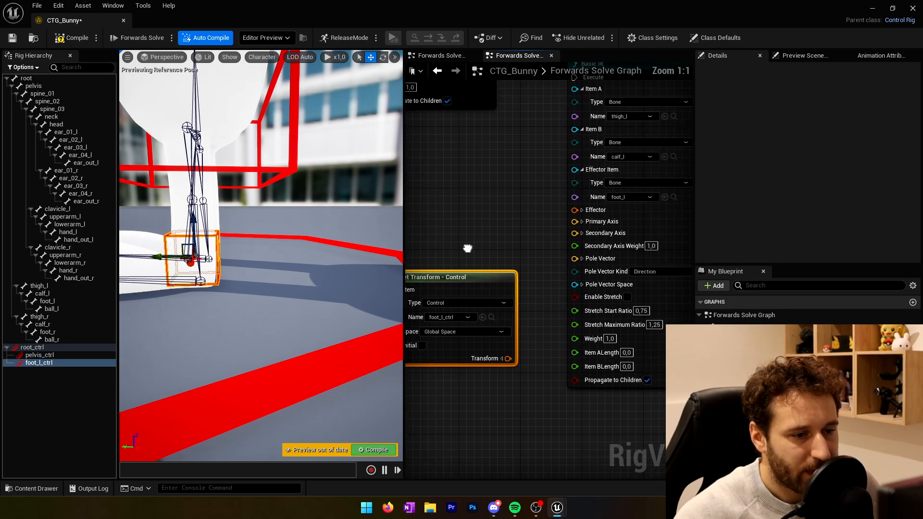
{"action": "left_click_drag", "start_coordinate": [572, 209], "coordinate": [507, 359]}
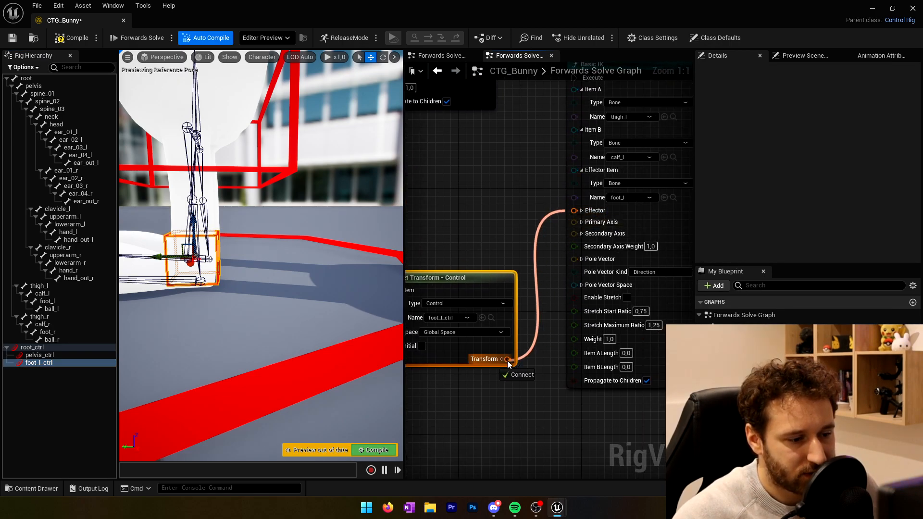
{"action": "left_click_drag", "start_coordinate": [486, 280], "coordinate": [503, 140]}
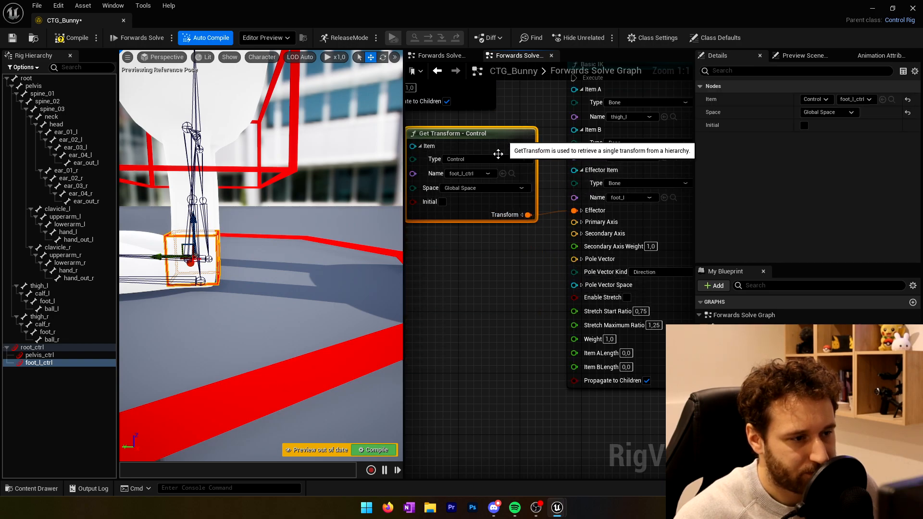
Connect the preceding Set Transform node's execution output to the Basic IK node's Execute input
{"action": "scroll", "coordinate": [500, 257], "scroll_direction": "down", "scroll_amount": 1}
{"action": "scroll", "coordinate": [531, 274], "scroll_direction": "up", "scroll_amount": 1}
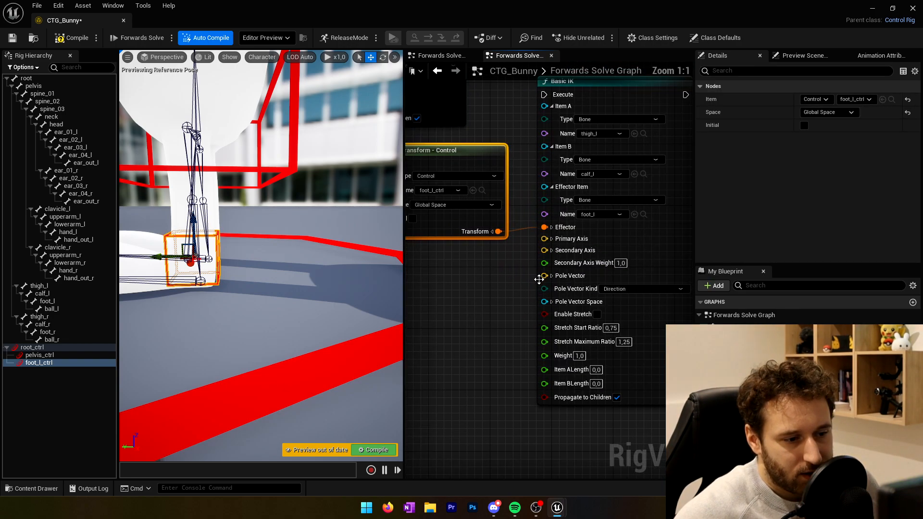
{"action": "left_click_drag", "start_coordinate": [550, 101], "coordinate": [458, 153]}
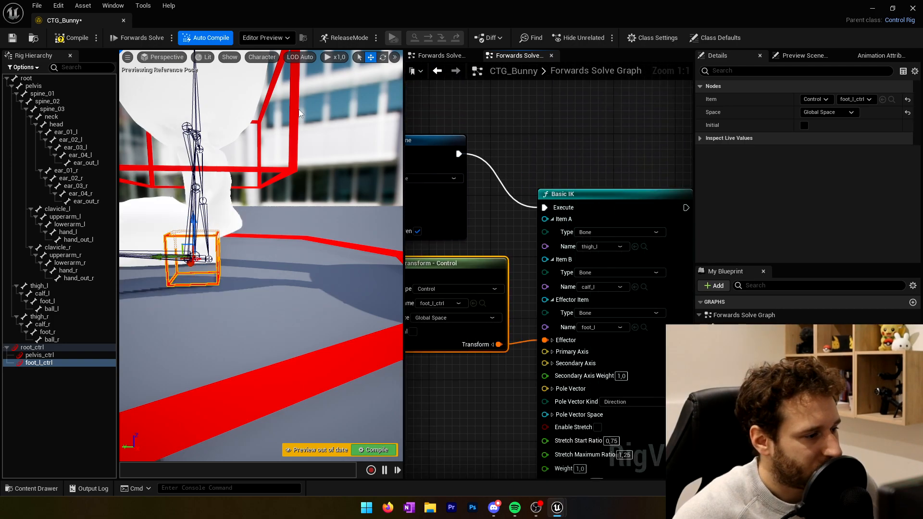
{"action": "mouse_move", "coordinate": [275, 234]}
{"action": "right_mouse_down"}
{"action": "mouse_move", "coordinate": [307, 207]}
{"action": "mouse_move", "coordinate": [332, 233]}
{"action": "mouse_move", "coordinate": [276, 233]}
{"action": "right_mouse_up"}
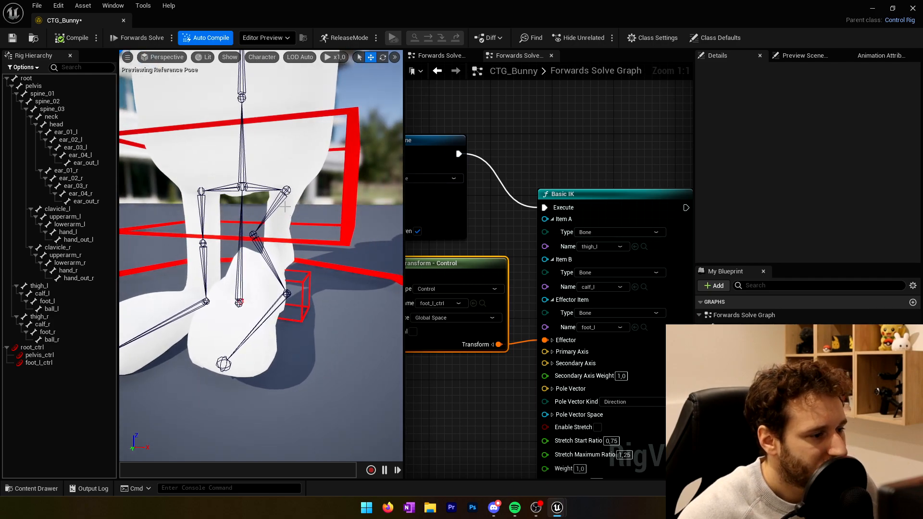
Expand the Basic IK node's Primary Axis and Secondary Axis and set the Secondary Axis Y to 0
{"action": "right_click_drag", "start_coordinate": [593, 352], "coordinate": [590, 308]}
{"action": "left_click", "coordinate": [550, 309]}
{"action": "left_click", "coordinate": [550, 362]}
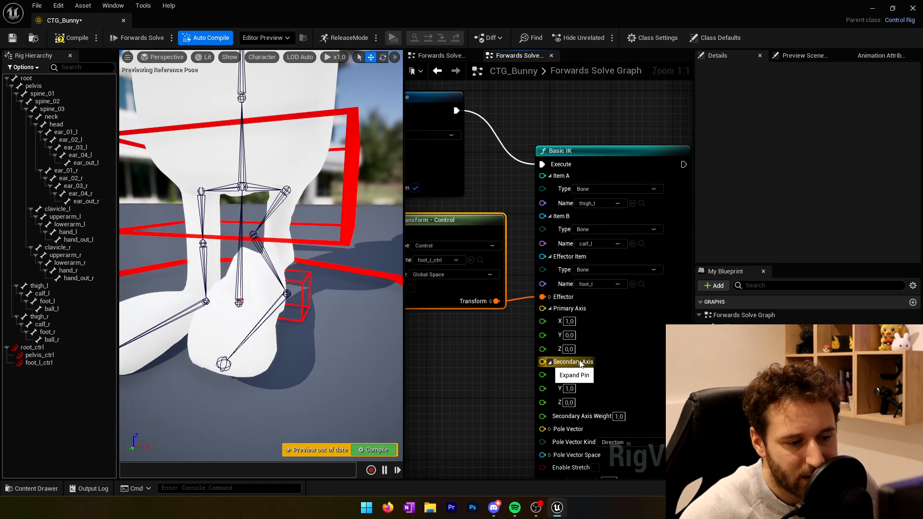
{"action": "right_click_drag", "start_coordinate": [552, 365], "coordinate": [541, 310]}
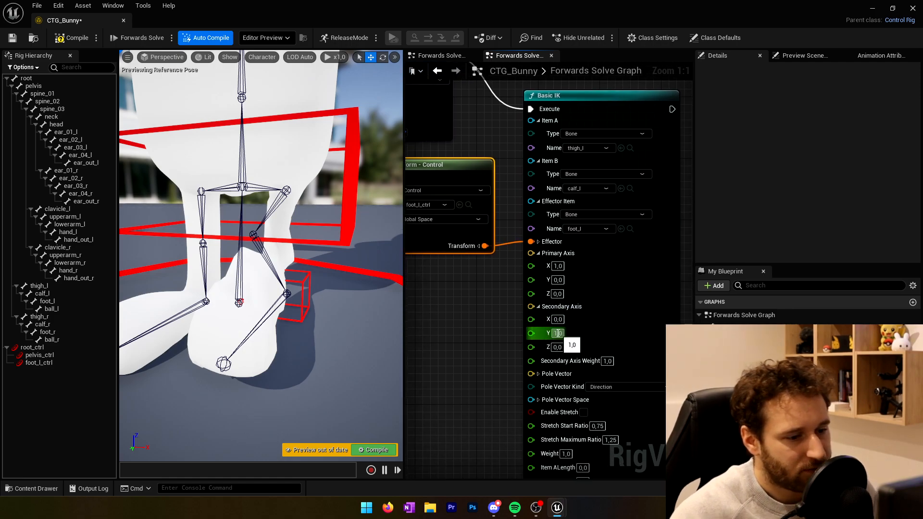
{"action": "type", "text": "0"}
{"action": "key", "text": "Return"}
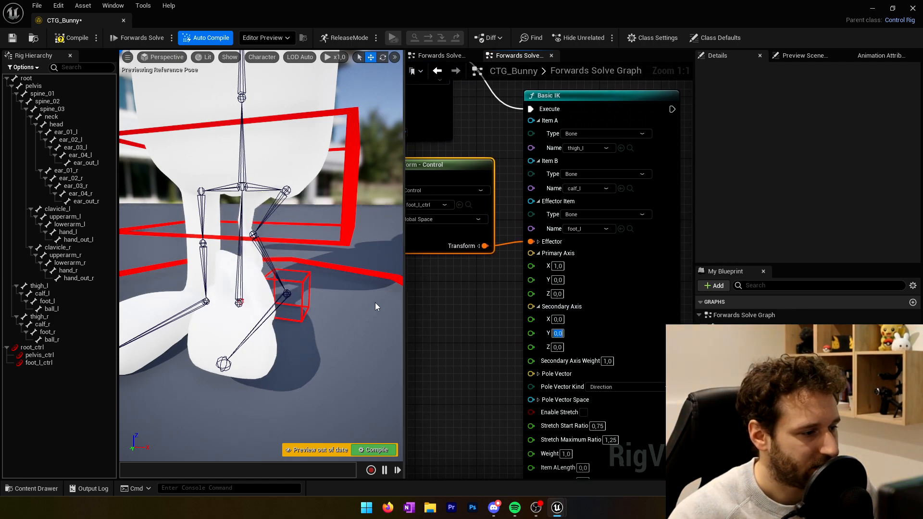
Try -1 as the Primary Axis X of the Basic IK node, and set it to 0
{"action": "left_click", "coordinate": [558, 266]}
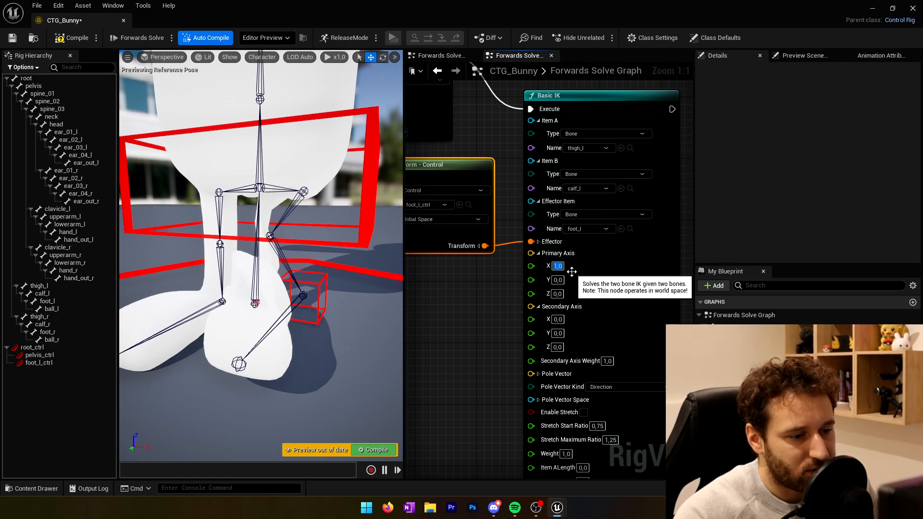
{"action": "type", "text": "1"}
{"action": "key", "text": "Return"}
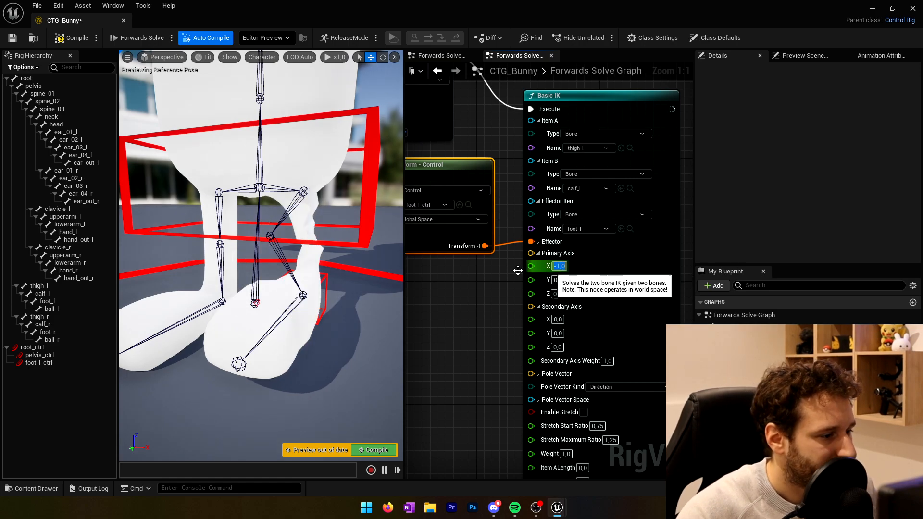
{"action": "type", "text": "0"}
{"action": "key", "text": "Return"}
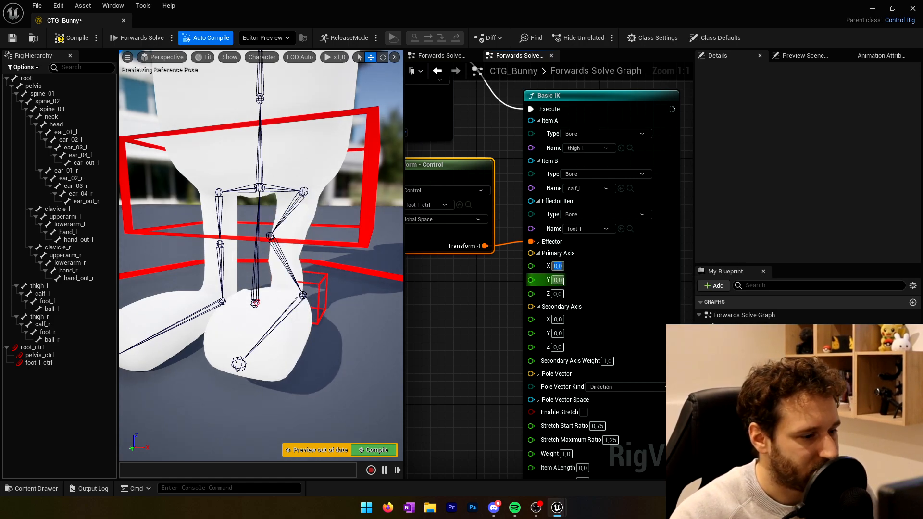
Try 1 and -1 as the Basic IK node's Primary Axis Y, and return it to 0
{"action": "left_click", "coordinate": [560, 280]}
{"action": "type", "text": "1"}
{"action": "key", "text": "Return"}
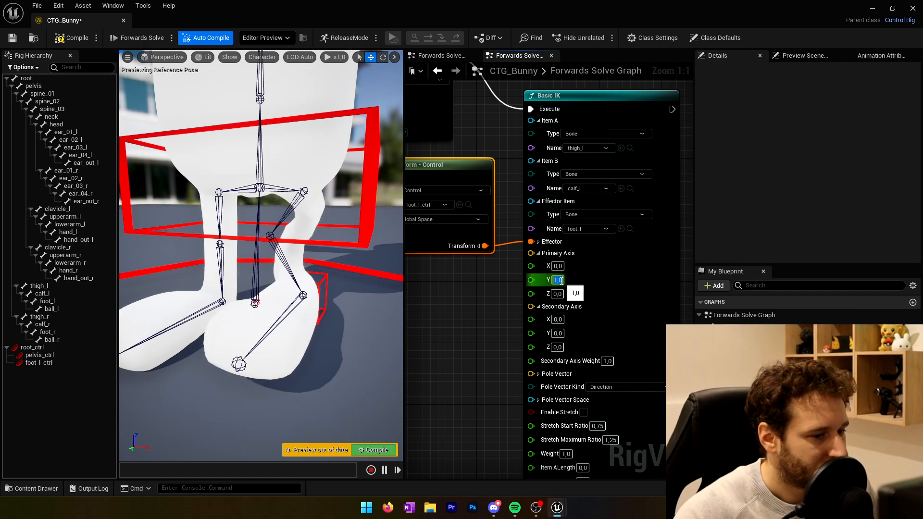
{"action": "type", "text": "-1"}
{"action": "key", "text": "Return"}
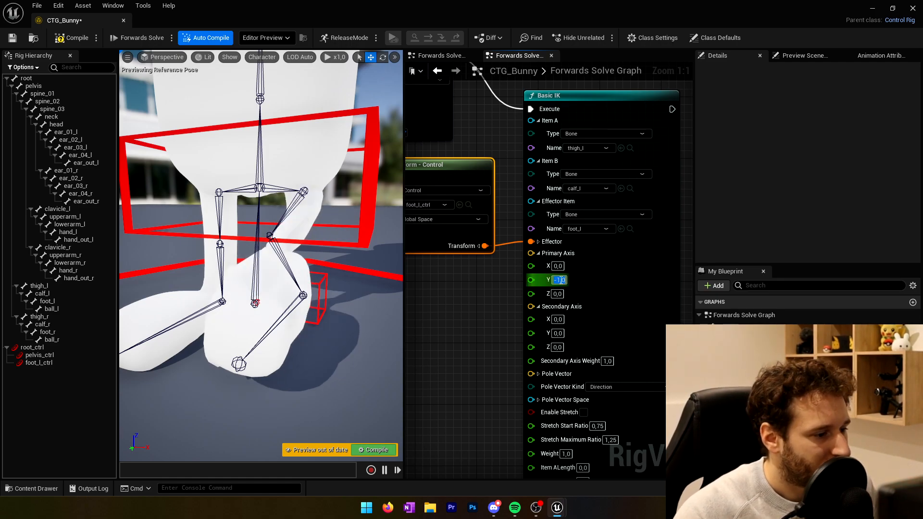
{"action": "type", "text": "0"}
{"action": "key", "text": "Return"}
Try 1 as the Basic IK node's Primary Axis Z, and set it to -1
{"action": "left_click", "coordinate": [557, 294]}
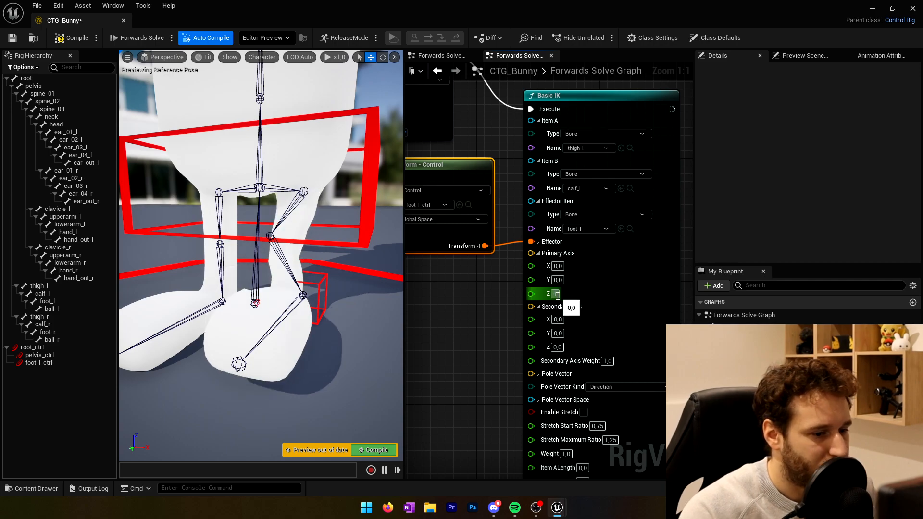
{"action": "type", "text": "1"}
{"action": "key", "text": "Return"}
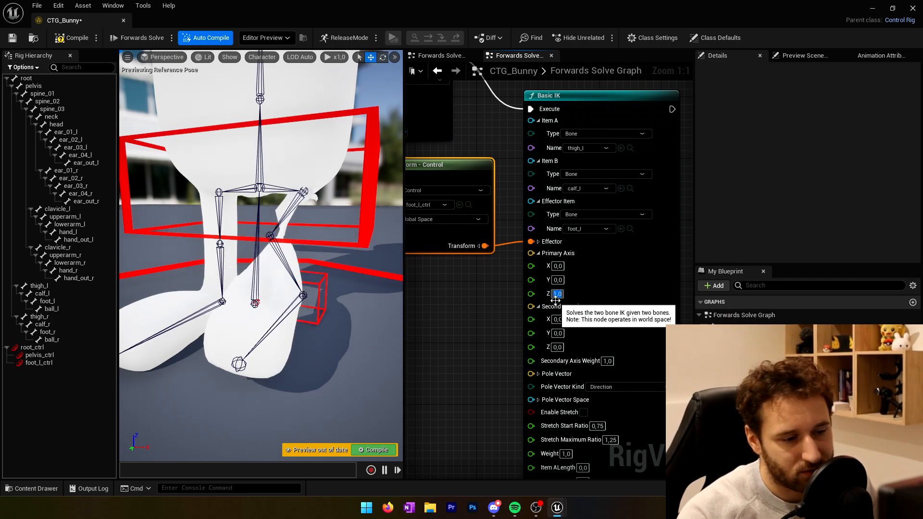
{"action": "type", "text": "-1"}
{"action": "key", "text": "Return"}
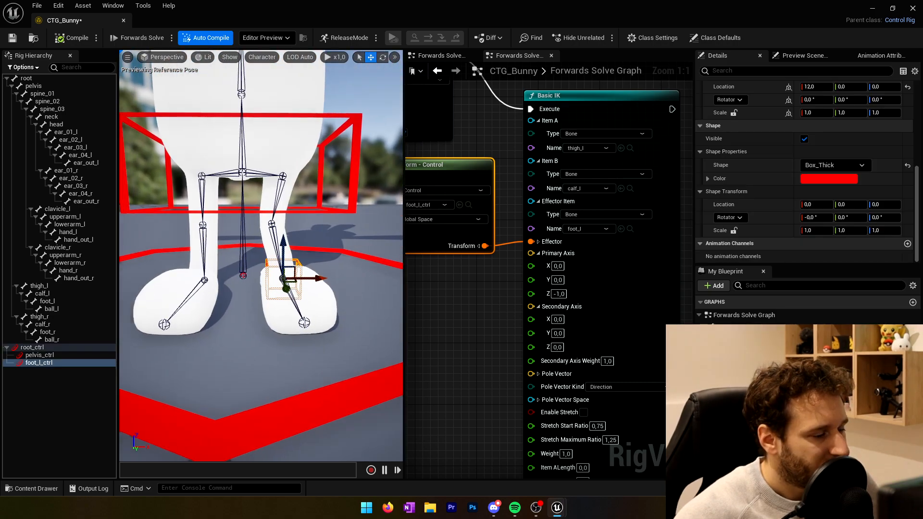
Test the left leg's deformation by moving foot_l_ctrl slightly downward
{"action": "left_click_drag", "start_coordinate": [284, 272], "coordinate": [240, 276], "text": "alt"}
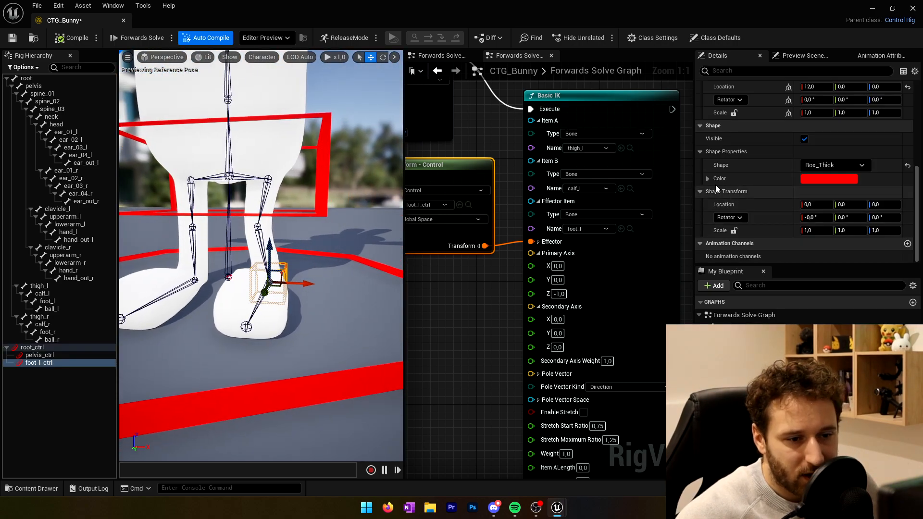
{"action": "left_click", "coordinate": [559, 293]}
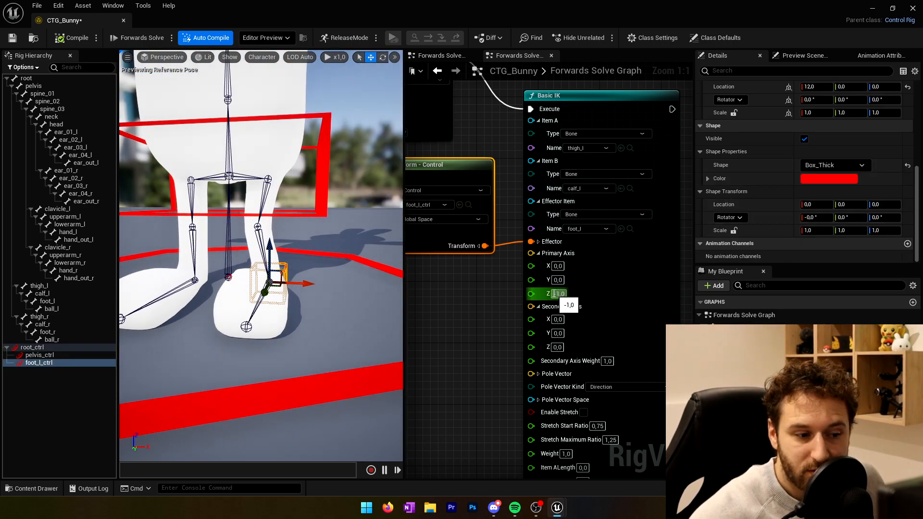
{"action": "left_click", "coordinate": [269, 270]}
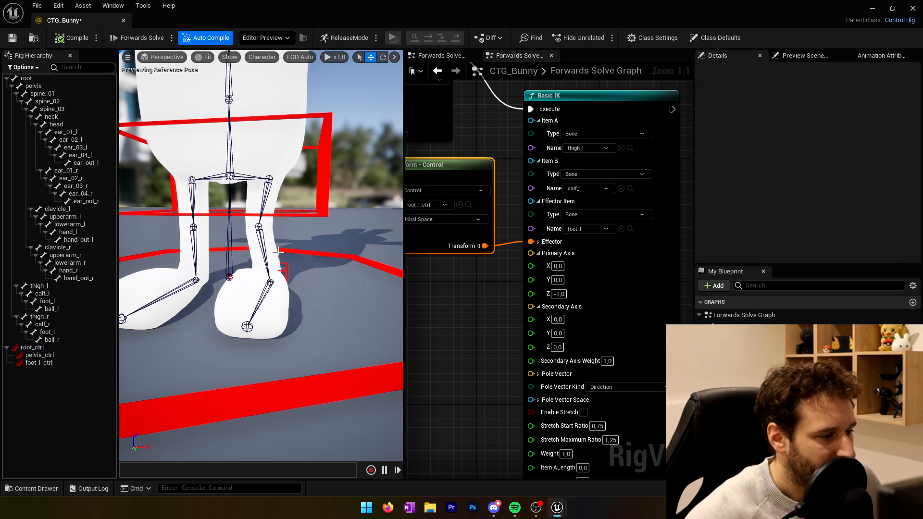
{"action": "left_click", "coordinate": [285, 270]}
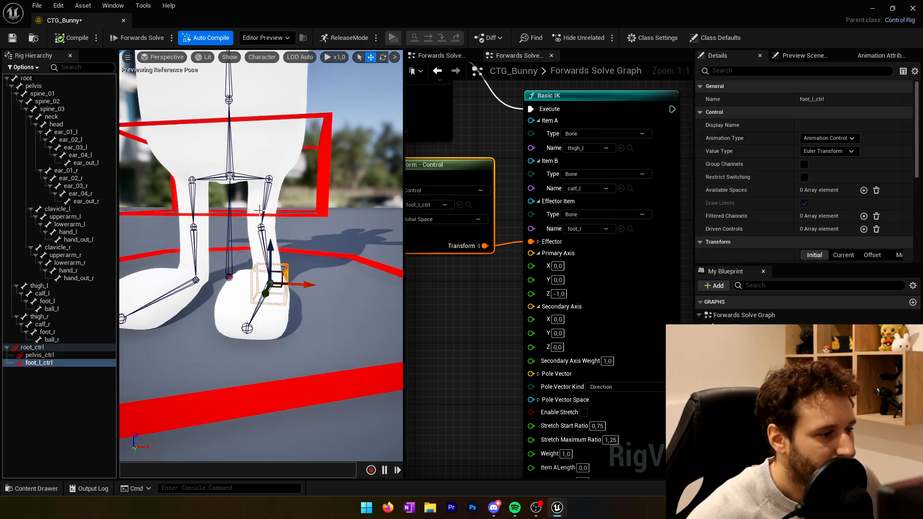
{"action": "left_click_drag", "start_coordinate": [268, 247], "coordinate": [269, 249]}
{"action": "scroll", "coordinate": [771, 244], "scroll_direction": "down", "scroll_amount": 5}
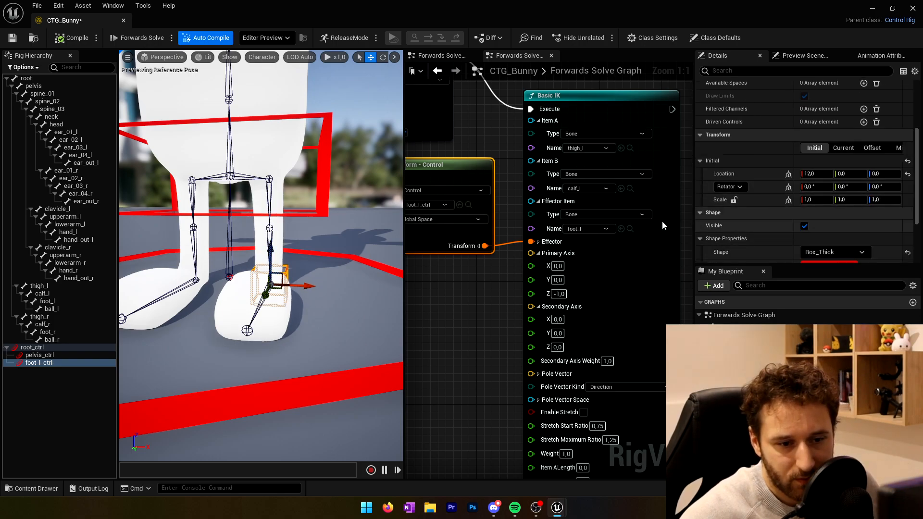
{"action": "scroll", "coordinate": [594, 334], "scroll_direction": "down", "scroll_amount": 1}
{"action": "scroll", "coordinate": [593, 334], "scroll_direction": "up", "scroll_amount": 1}
Try 1 as the Basic IK node's Secondary Axis X, and set it to -1
{"action": "right_click_drag", "start_coordinate": [593, 334], "coordinate": [589, 287]}
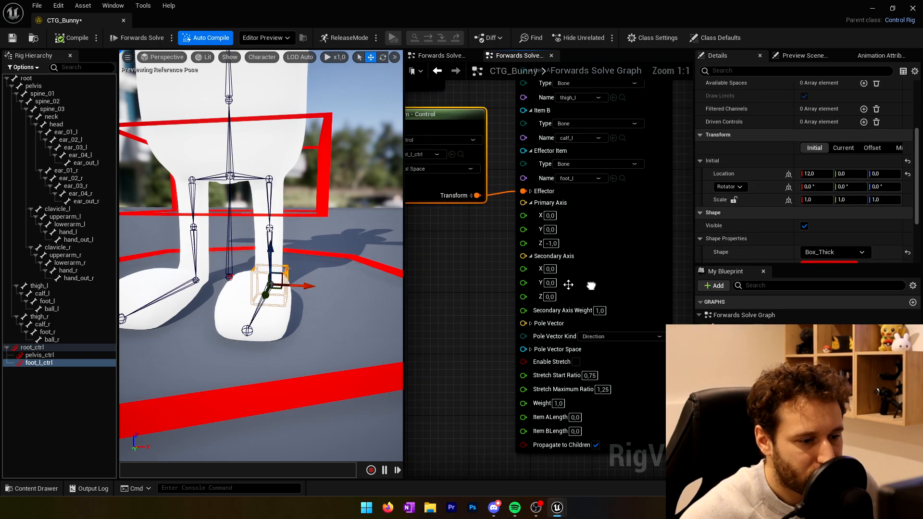
{"action": "left_click", "coordinate": [553, 270]}
{"action": "type", "text": "1"}
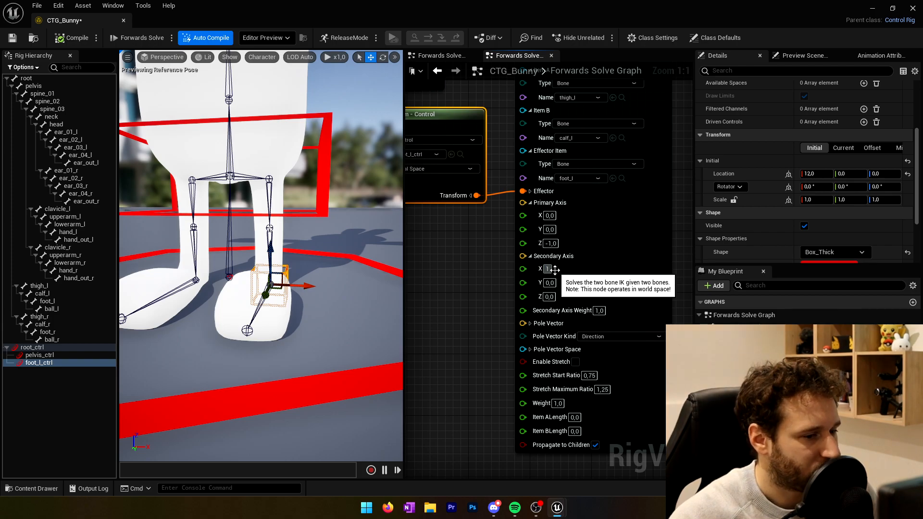
{"action": "key", "text": "Return"}
{"action": "type", "text": "-1"}
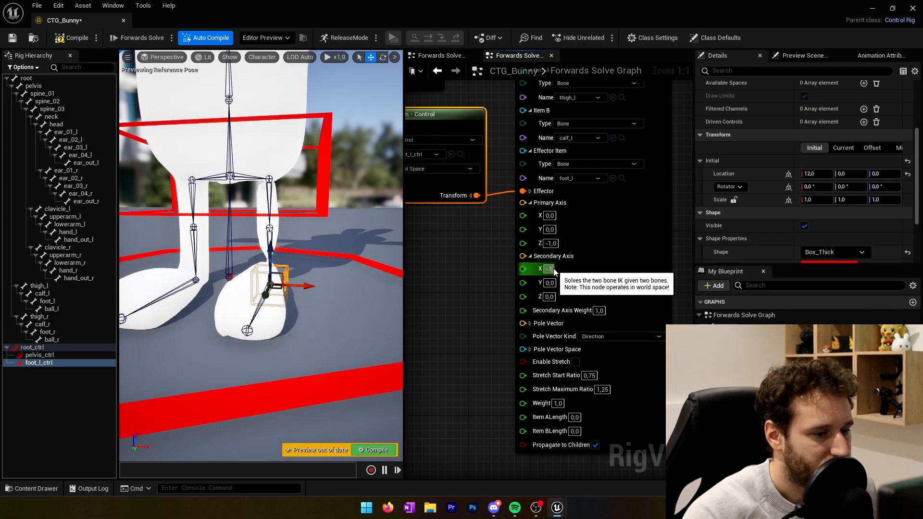
{"action": "key", "text": "Return"}
Test the leg by nudging foot_l_ctrl, and compile and save the Control Rig
{"action": "mouse_move", "coordinate": [305, 290]}
{"action": "left_mouse_down"}
{"action": "mouse_move", "coordinate": [271, 289]}
{"action": "mouse_move", "coordinate": [360, 297]}
{"action": "mouse_move", "coordinate": [310, 293]}
{"action": "left_mouse_up"}
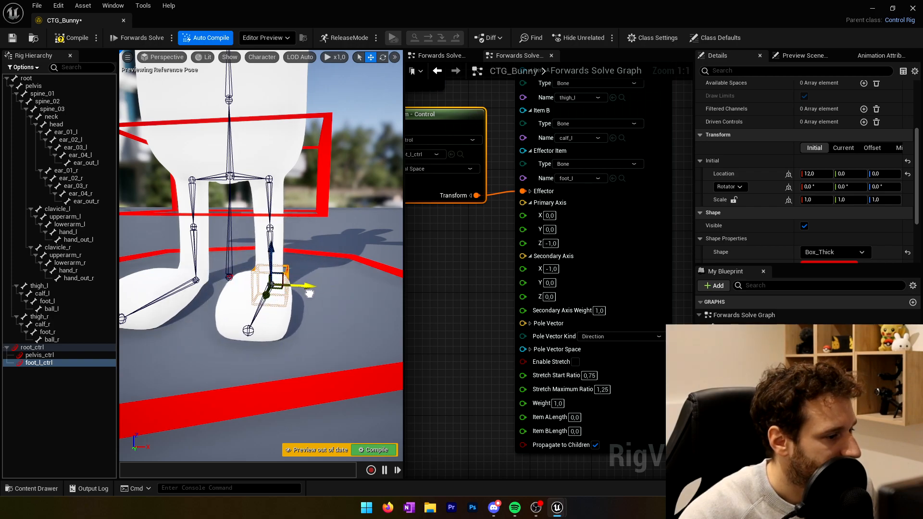
{"action": "mouse_move", "coordinate": [272, 261]}
{"action": "left_mouse_down"}
{"action": "mouse_move", "coordinate": [268, 236]}
{"action": "mouse_move", "coordinate": [265, 260]}
{"action": "left_mouse_up"}
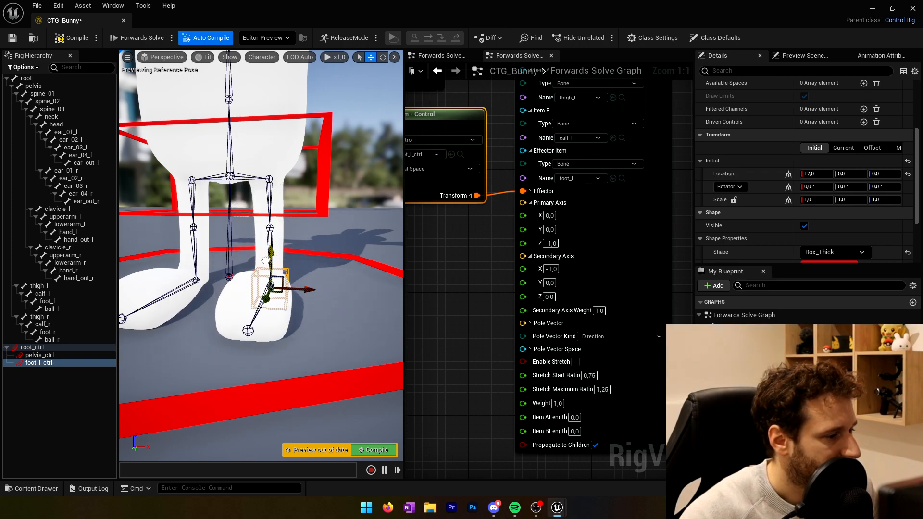
{"action": "left_click", "coordinate": [371, 448]}
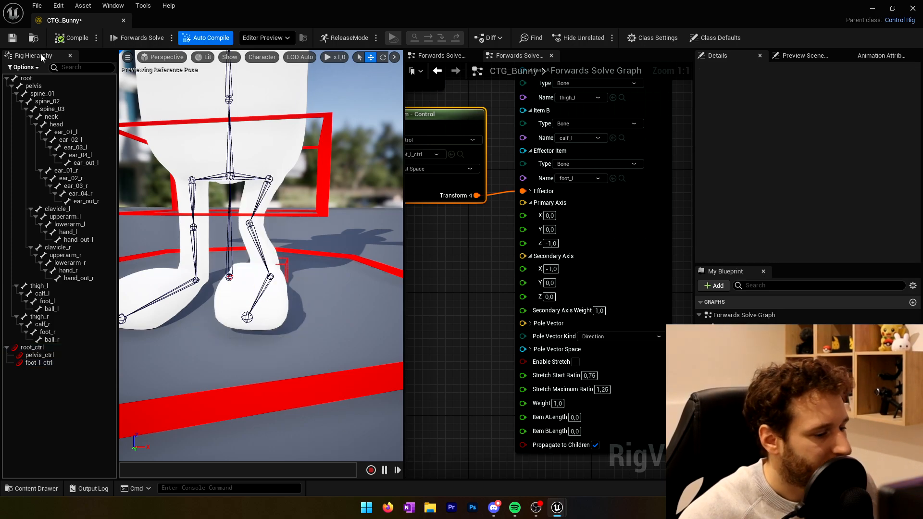
{"action": "left_click", "coordinate": [12, 38]}
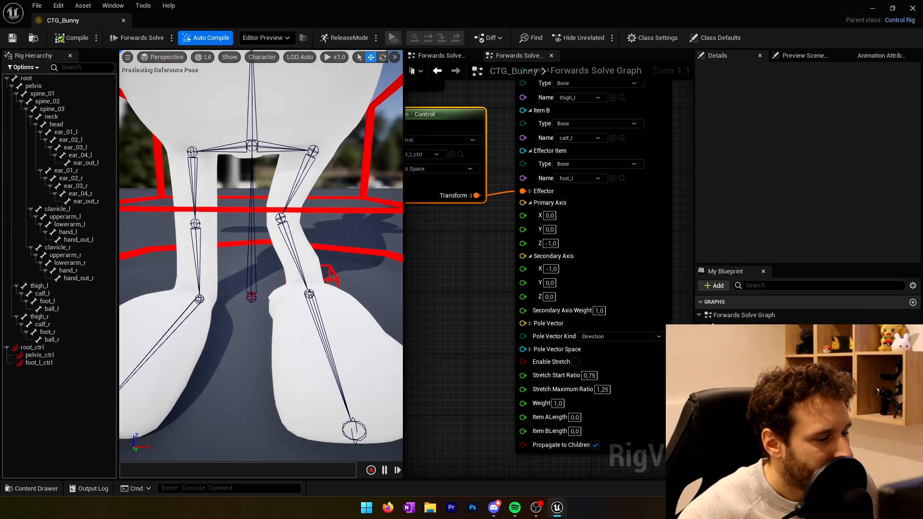
Lower pelvis_ctrl to test the left leg's IK and examine the knee bend from the side
{"action": "scroll", "coordinate": [336, 250], "scroll_direction": "down", "scroll_amount": 3}
{"action": "left_click", "coordinate": [337, 223]}
{"action": "left_click_drag", "start_coordinate": [258, 130], "coordinate": [258, 150]}
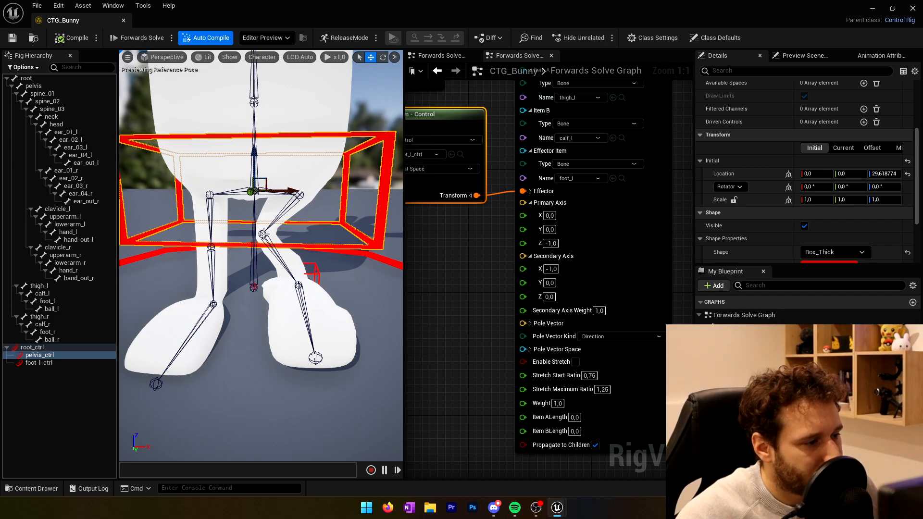
{"action": "left_click_drag", "start_coordinate": [249, 233], "coordinate": [306, 222], "text": "alt"}
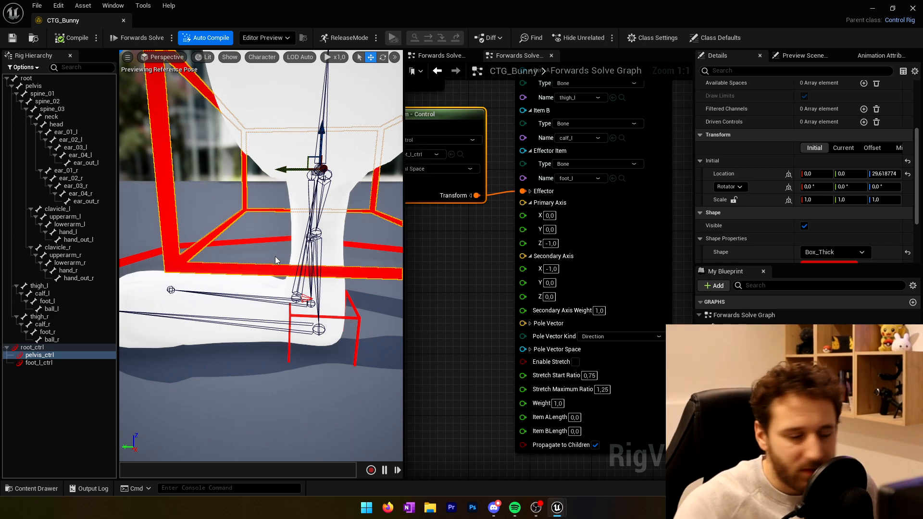
Recompile the rig to reset the pose and test the left leg by moving foot_l_ctrl slightly downward
{"action": "right_click_drag", "start_coordinate": [537, 339], "coordinate": [569, 277]}
{"action": "scroll", "coordinate": [484, 283], "scroll_direction": "down", "scroll_amount": 1}
{"action": "right_click_drag", "start_coordinate": [485, 283], "coordinate": [529, 282]}
{"action": "right_click_drag", "start_coordinate": [288, 264], "coordinate": [384, 248]}
{"action": "right_click_drag", "start_coordinate": [288, 248], "coordinate": [230, 217]}
{"action": "left_click", "coordinate": [72, 38]}
{"action": "left_click", "coordinate": [308, 272]}
{"action": "left_click_drag", "start_coordinate": [295, 249], "coordinate": [298, 257]}
{"action": "left_click", "coordinate": [329, 271]}
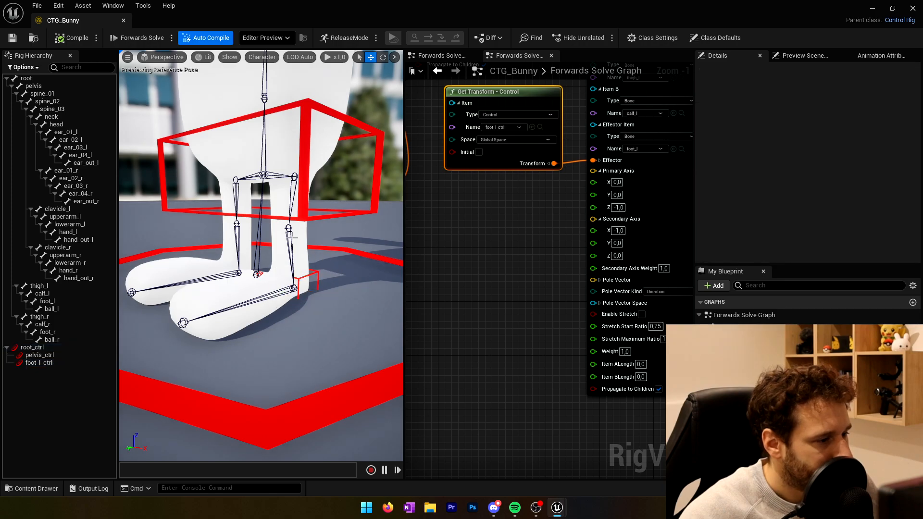
Create a new null from the calf_l bone in the Rig Hierarchy and name it LeftKneeSpace
{"action": "left_click", "coordinate": [43, 293]}
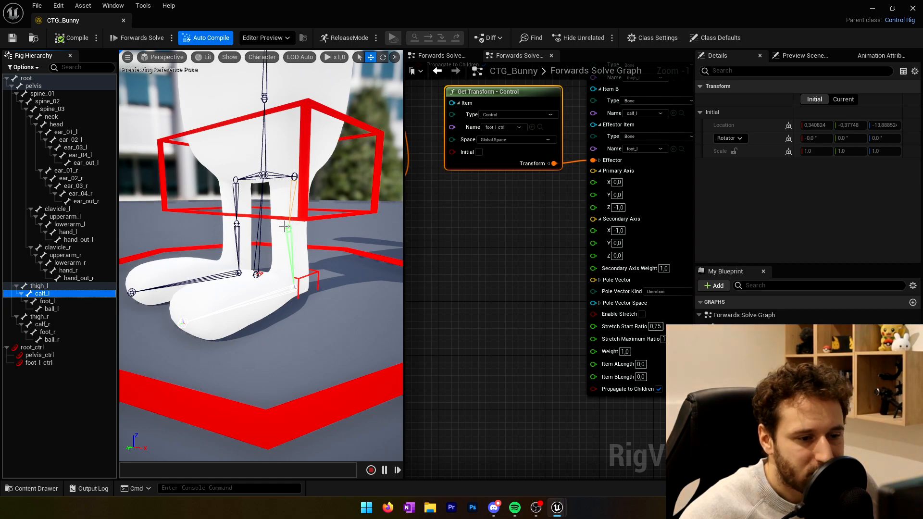
{"action": "right_click", "coordinate": [51, 294]}
{"action": "mouse_move", "coordinate": [86, 37]}
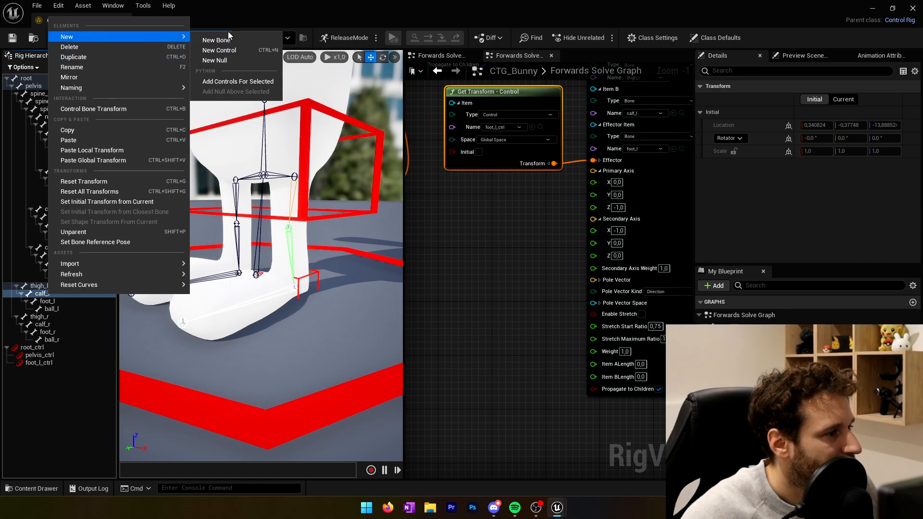
{"action": "left_click", "coordinate": [216, 60]}
{"action": "left_click", "coordinate": [54, 317]}
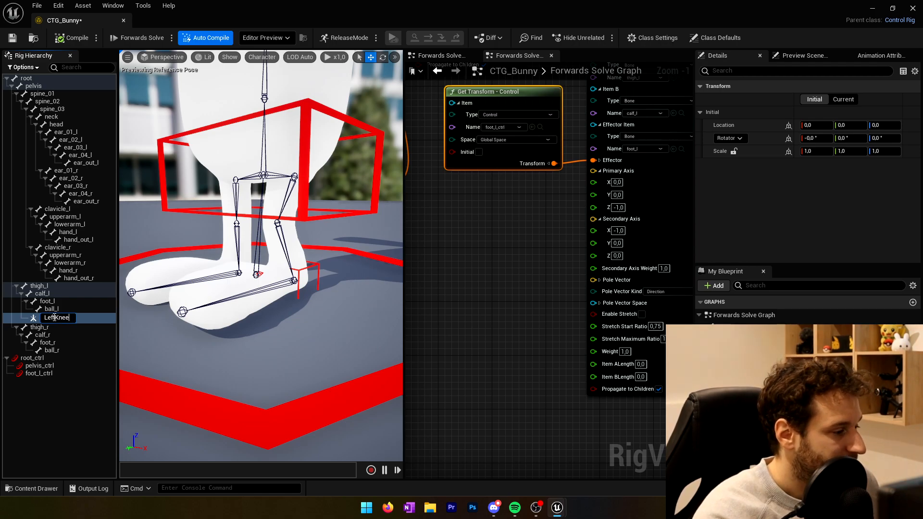
{"action": "type", "text": "LeftKneeSpace"}
{"action": "key", "text": "Return"}
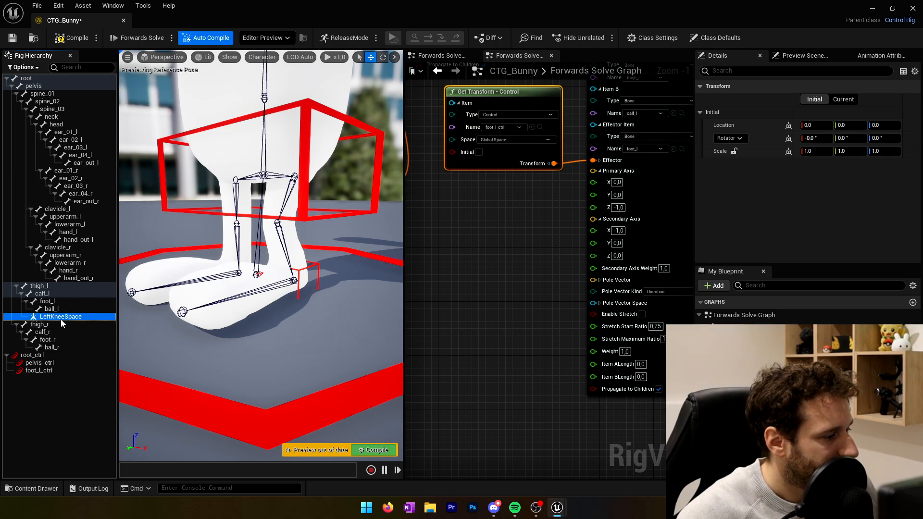
Create a new control under the LeftKneeSpace null
{"action": "right_click", "coordinate": [60, 321]}
{"action": "mouse_move", "coordinate": [104, 82]}
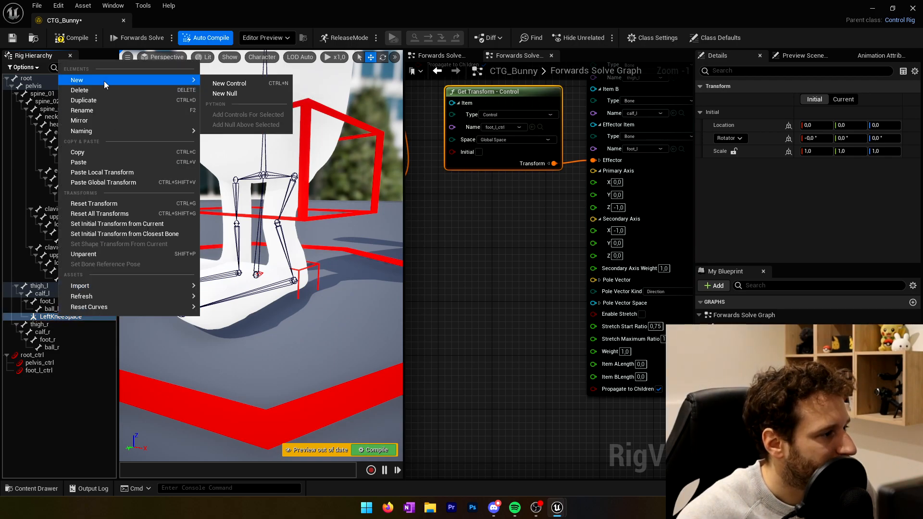
{"action": "left_click", "coordinate": [226, 83]}
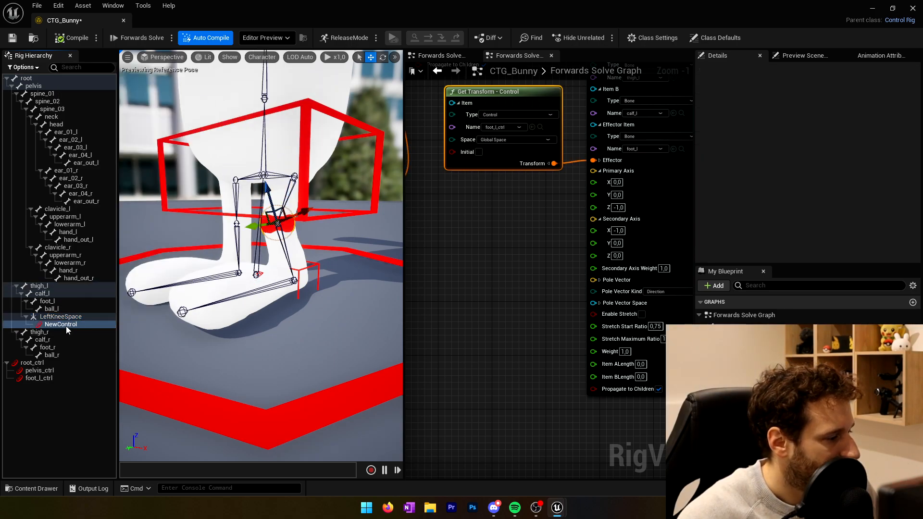
Name the new control under the LeftKneeSpace null LeftKneeControl
{"action": "type", "text": "LeftKnee"}
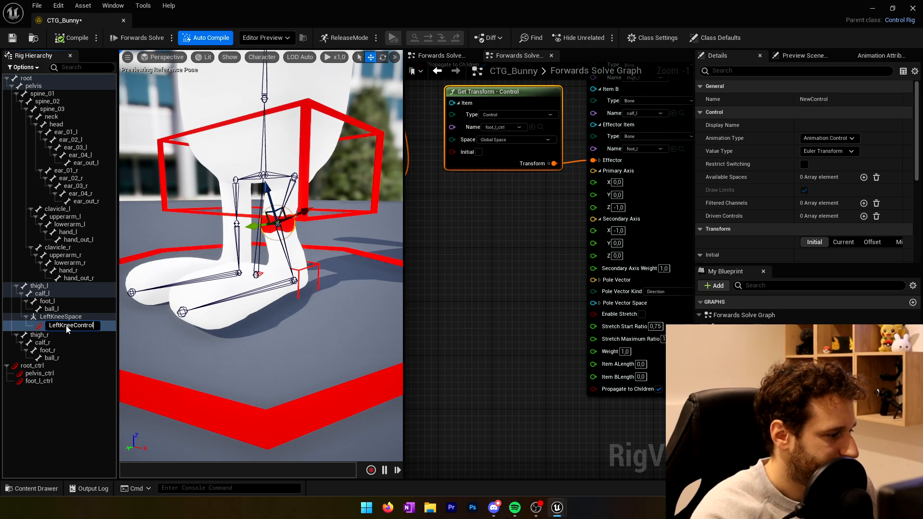
{"action": "type", "text": "Control"}
{"action": "key", "text": "Return"}
{"action": "left_click", "coordinate": [61, 325]}
{"action": "key", "text": "f"}
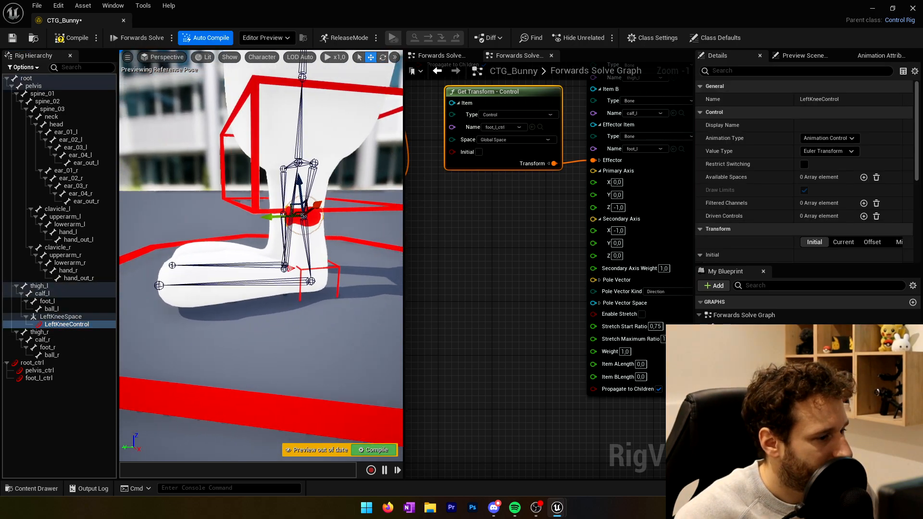
Unparent LeftKneeSpace from the calf_l bone and parent it under root_ctrl
{"action": "left_click", "coordinate": [57, 317]}
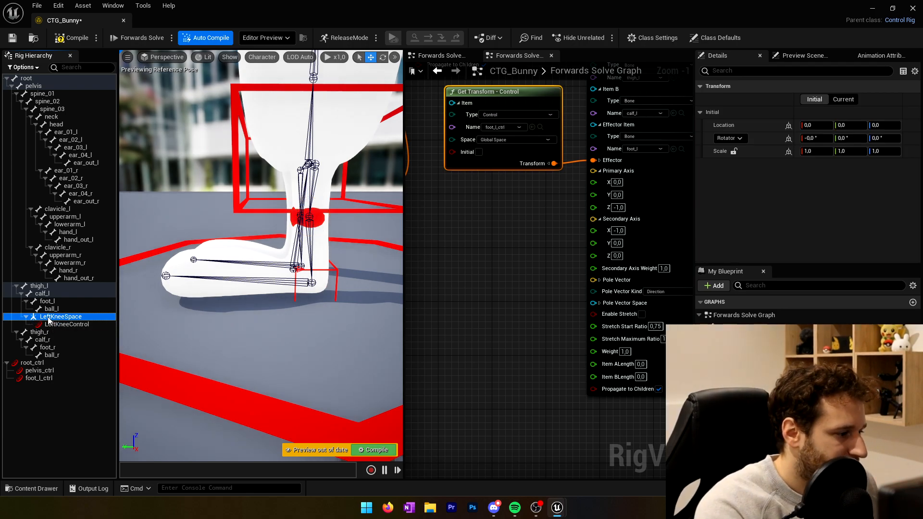
{"action": "key", "text": "shift+p"}
{"action": "left_click_drag", "start_coordinate": [31, 370], "coordinate": [35, 349]}
{"action": "key", "text": "f"}
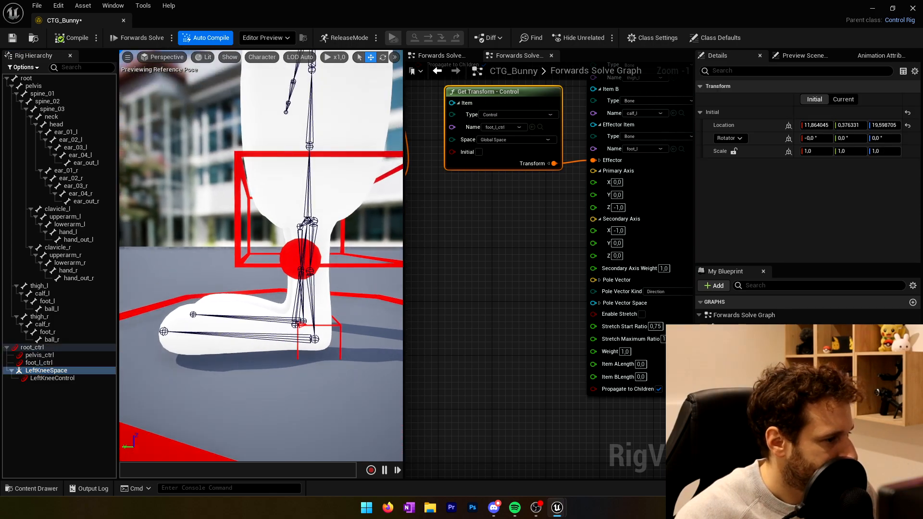
Examine LeftKneeControl's placement on the left leg from the side and other angles
{"action": "left_click_drag", "start_coordinate": [260, 297], "coordinate": [289, 296], "text": "alt"}
{"action": "left_click", "coordinate": [203, 295]}
{"action": "left_click_drag", "start_coordinate": [216, 337], "coordinate": [235, 353], "text": "alt"}
{"action": "left_click", "coordinate": [256, 360]}
{"action": "left_click", "coordinate": [256, 360]}
{"action": "left_click", "coordinate": [225, 199]}
{"action": "left_click_drag", "start_coordinate": [226, 199], "coordinate": [259, 240], "text": "alt"}
{"action": "scroll", "coordinate": [290, 273], "scroll_direction": "down", "scroll_amount": 4}
{"action": "left_click_drag", "start_coordinate": [290, 273], "coordinate": [304, 248], "text": "alt"}
{"action": "left_click", "coordinate": [309, 226]}
{"action": "scroll", "coordinate": [288, 225], "scroll_direction": "down", "scroll_amount": 4}
{"action": "left_click", "coordinate": [280, 225]}
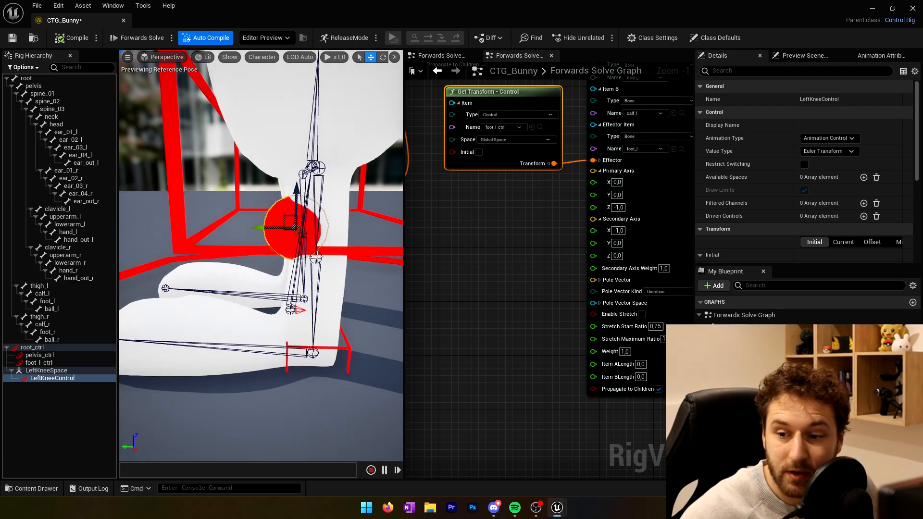
{"action": "right_click_drag", "start_coordinate": [243, 277], "coordinate": [269, 255]}
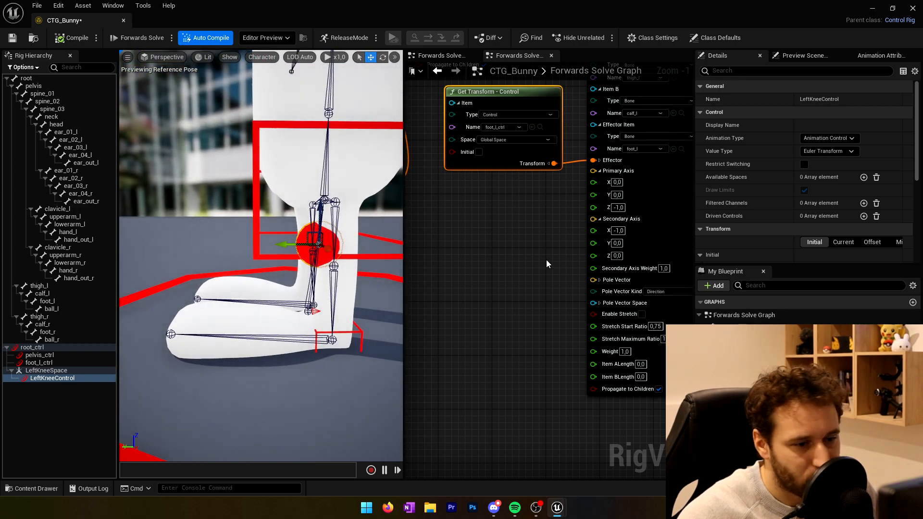
Move LeftKneeControl forward to sit in front of the left knee, slightly lower than the joint
{"action": "scroll", "coordinate": [769, 202], "scroll_direction": "down", "scroll_amount": 5}
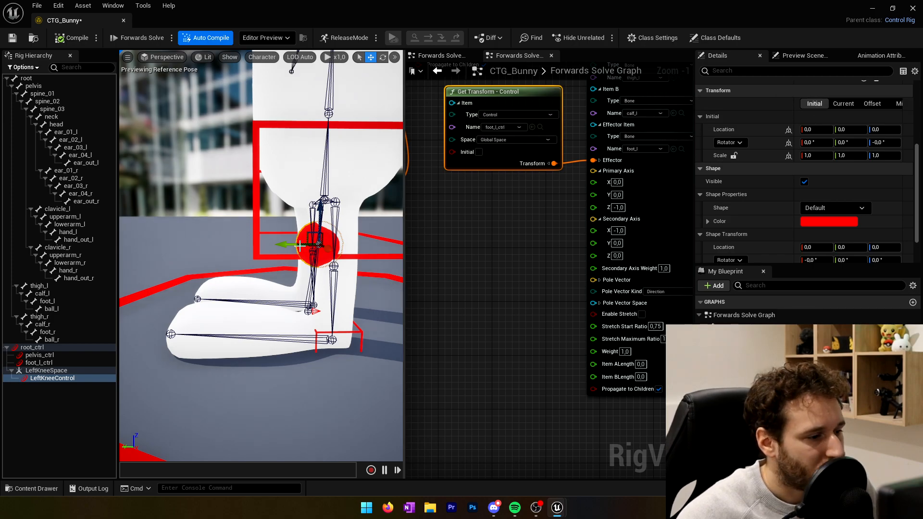
{"action": "left_click_drag", "start_coordinate": [288, 247], "coordinate": [206, 258]}
{"action": "left_click_drag", "start_coordinate": [244, 204], "coordinate": [243, 214]}
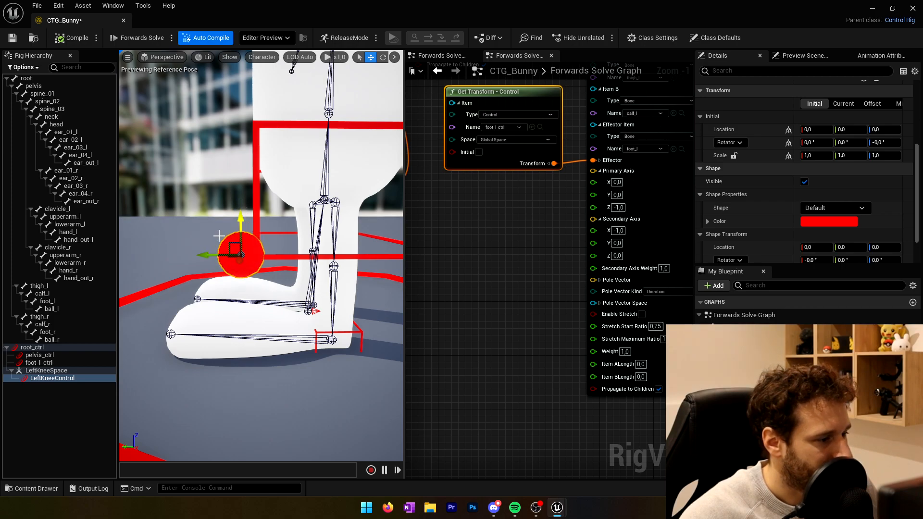
Copy LeftKneeControl's current location (0, 16.994045, -2.211145) into its initial location
{"action": "left_click", "coordinate": [843, 103]}
{"action": "left_click", "coordinate": [850, 129]}
{"action": "key", "text": "ctrl+c"}
{"action": "left_click", "coordinate": [816, 104]}
{"action": "left_click", "coordinate": [845, 129]}
{"action": "key", "text": "ctrl+v"}
{"action": "left_click", "coordinate": [844, 104]}
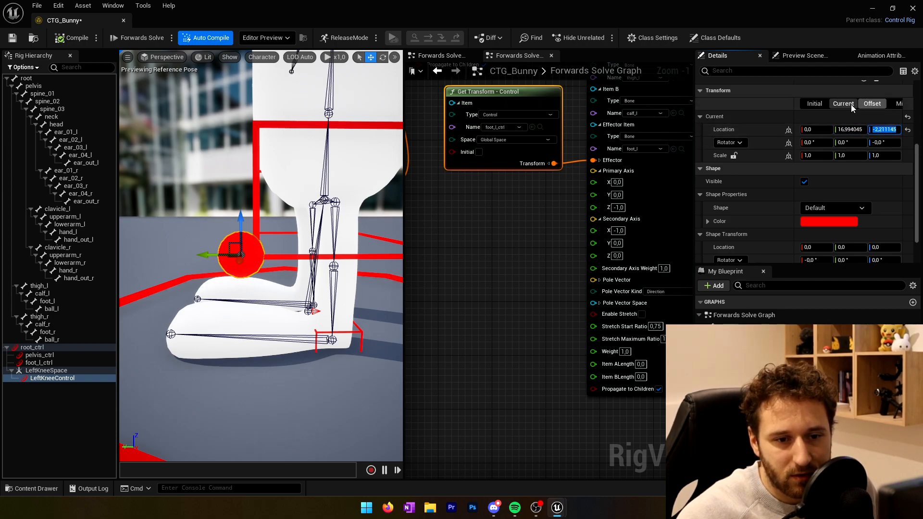
{"action": "left_click", "coordinate": [817, 104]}
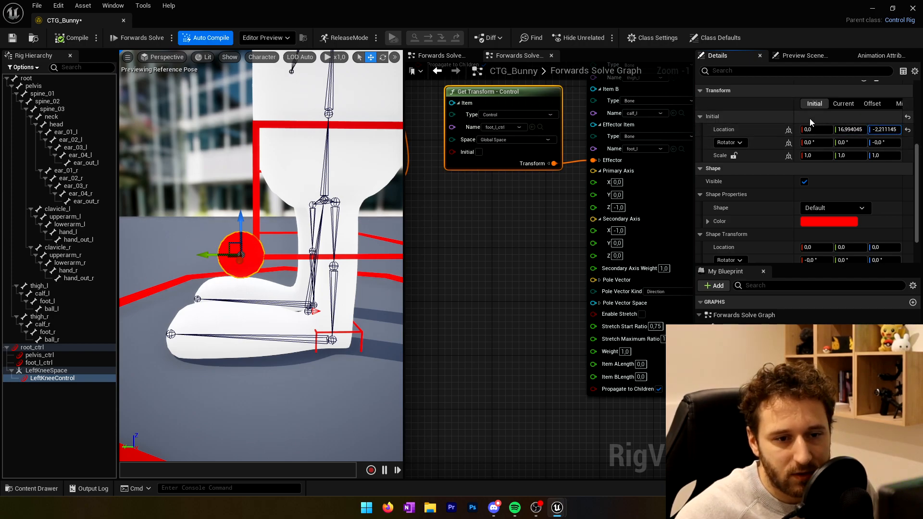
Set LeftKneeControl's shape transform scale to 0.6 on all three axes
{"action": "left_click", "coordinate": [205, 212]}
{"action": "left_click", "coordinate": [230, 252]}
{"action": "key", "text": "f"}
{"action": "scroll", "coordinate": [283, 282], "scroll_direction": "down", "scroll_amount": 3}
{"action": "right_click_drag", "start_coordinate": [283, 282], "coordinate": [315, 288]}
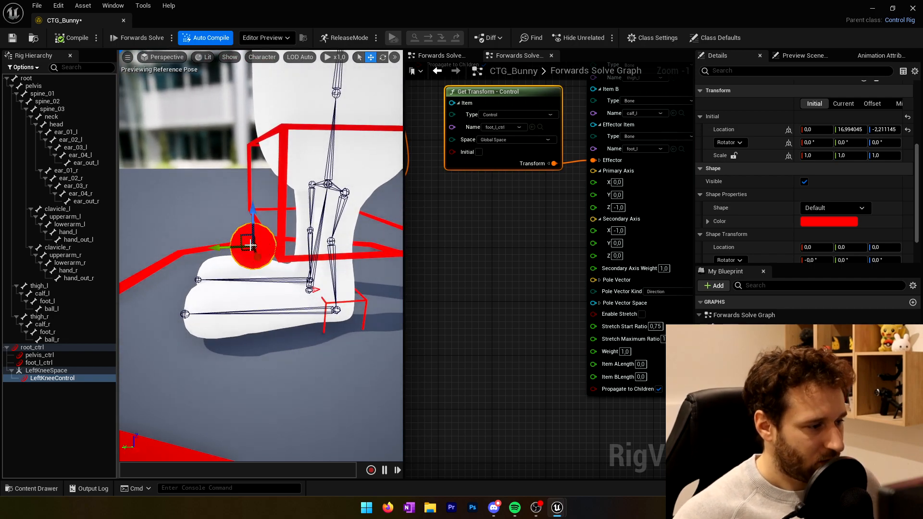
{"action": "scroll", "coordinate": [826, 233], "scroll_direction": "down", "scroll_amount": 2}
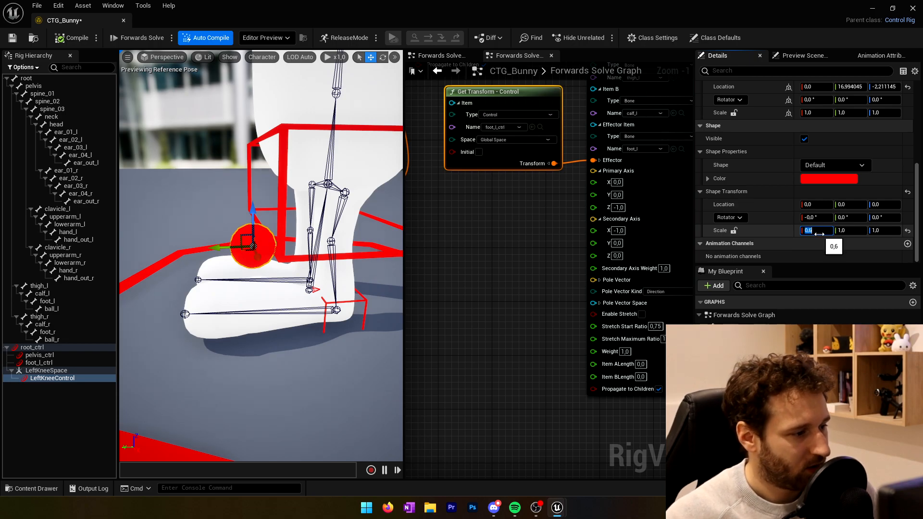
{"action": "type", "text": "0.6"}
{"action": "left_click", "coordinate": [882, 230]}
{"action": "type", "text": ".6"}
{"action": "key", "text": "Return"}
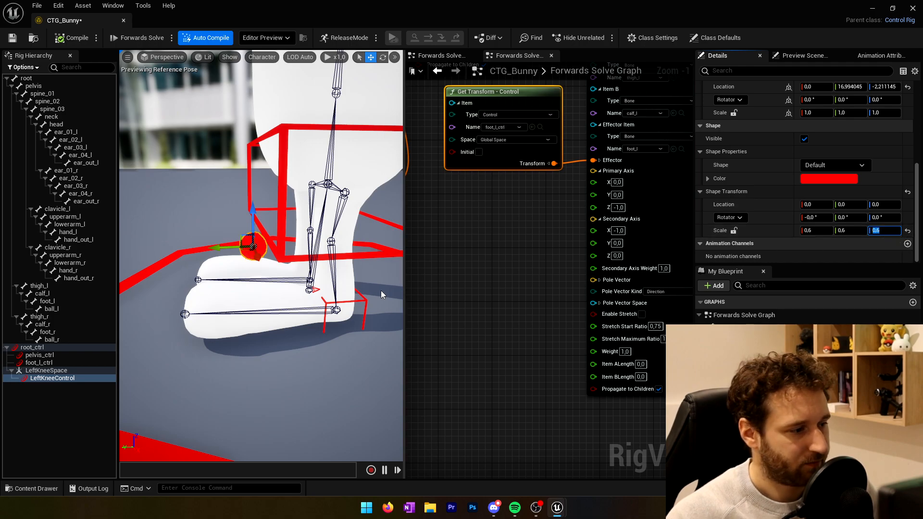
Add a Get Control node for LeftKneeControl to the graph and place it beside the Basic IK node's pole vector input
{"action": "right_click_drag", "start_coordinate": [306, 298], "coordinate": [380, 284]}
{"action": "right_click_drag", "start_coordinate": [179, 297], "coordinate": [176, 297]}
{"action": "left_click_drag", "start_coordinate": [42, 380], "coordinate": [435, 259]}
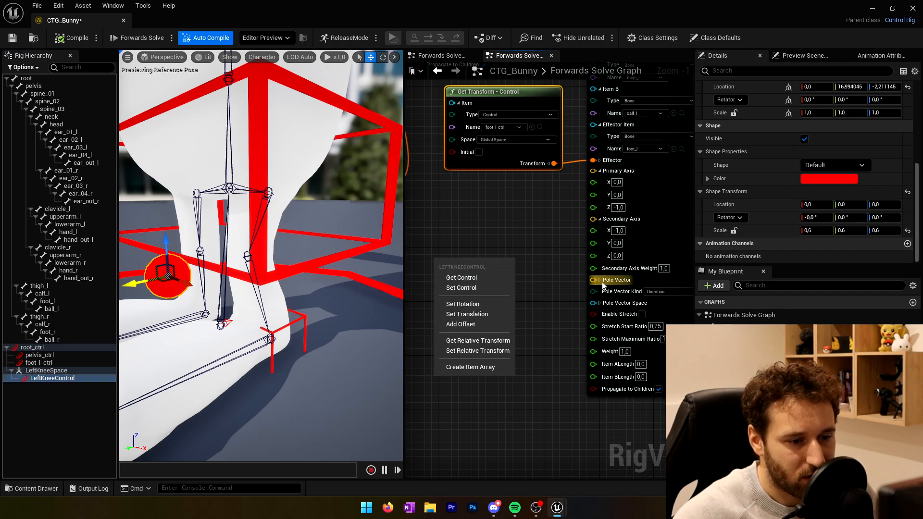
{"action": "left_click", "coordinate": [466, 277]}
{"action": "right_click_drag", "start_coordinate": [535, 279], "coordinate": [536, 246]}
{"action": "left_click_drag", "start_coordinate": [509, 232], "coordinate": [480, 216]}
{"action": "right_click_drag", "start_coordinate": [522, 282], "coordinate": [509, 243]}
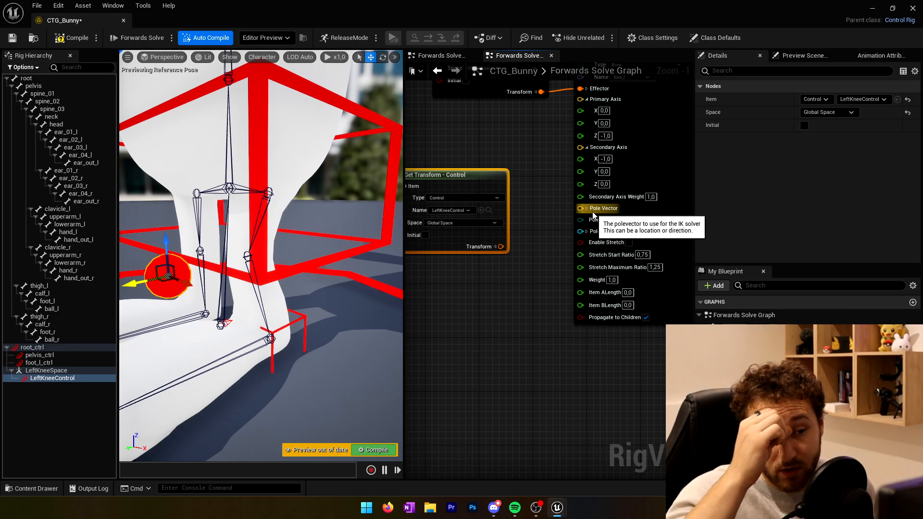
Connect LeftKneeControl's Translation output to the Basic IK node's Pole Vector, then compile and save the rig
{"action": "left_click", "coordinate": [497, 247]}
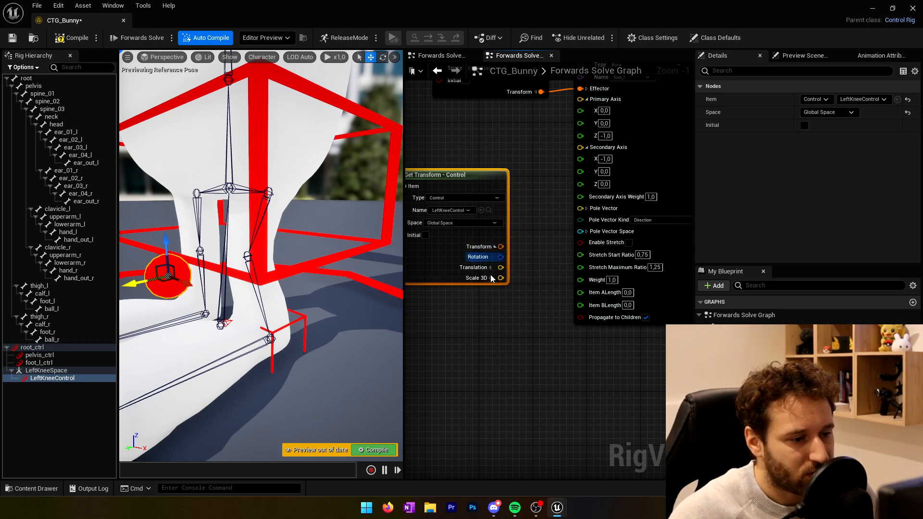
{"action": "left_click_drag", "start_coordinate": [500, 268], "coordinate": [580, 208]}
{"action": "left_click", "coordinate": [72, 37]}
{"action": "left_click", "coordinate": [13, 37]}
Move foot_l_ctrl to test the left leg's IK and undo the last move
{"action": "mouse_move", "coordinate": [259, 270]}
{"action": "right_mouse_down"}
{"action": "mouse_move", "coordinate": [322, 277]}
{"action": "mouse_move", "coordinate": [259, 270]}
{"action": "right_mouse_up"}
{"action": "left_click", "coordinate": [240, 272]}
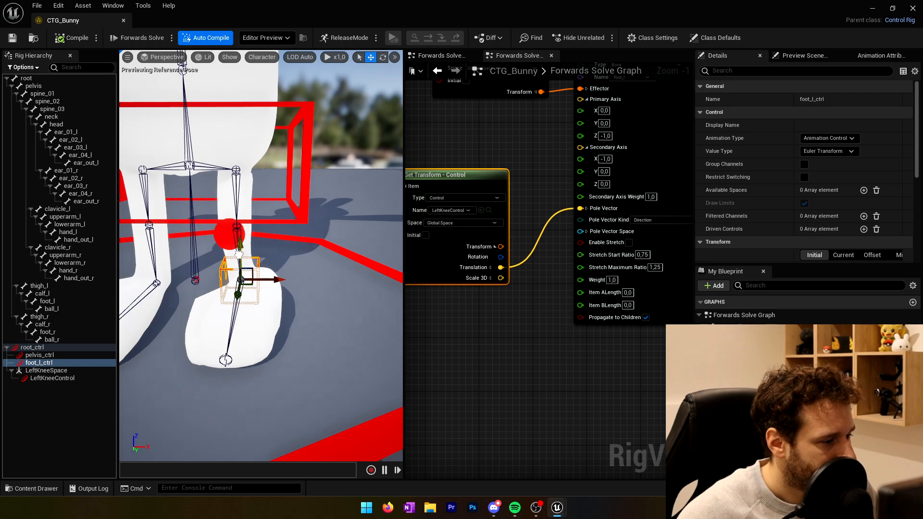
{"action": "mouse_move", "coordinate": [238, 265]}
{"action": "left_mouse_down"}
{"action": "mouse_move", "coordinate": [242, 230]}
{"action": "mouse_move", "coordinate": [245, 265]}
{"action": "left_mouse_up"}
{"action": "right_click_drag", "start_coordinate": [244, 265], "coordinate": [222, 297]}
{"action": "left_click_drag", "start_coordinate": [261, 269], "coordinate": [330, 276]}
{"action": "key", "text": "ctrl+z"}
Set the Basic IK node's Secondary Axis X to 0, also trying 1
{"action": "right_click_drag", "start_coordinate": [592, 203], "coordinate": [569, 224]}
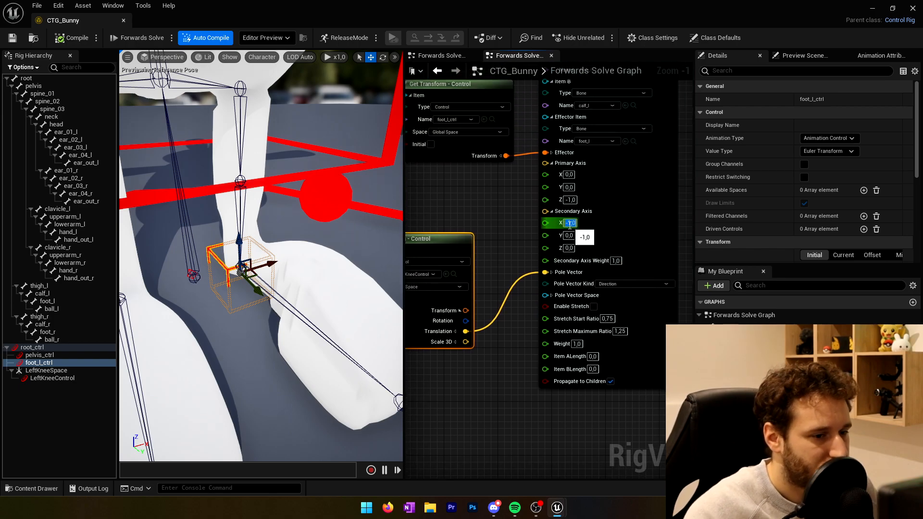
{"action": "type", "text": "0"}
{"action": "key", "text": "Return"}
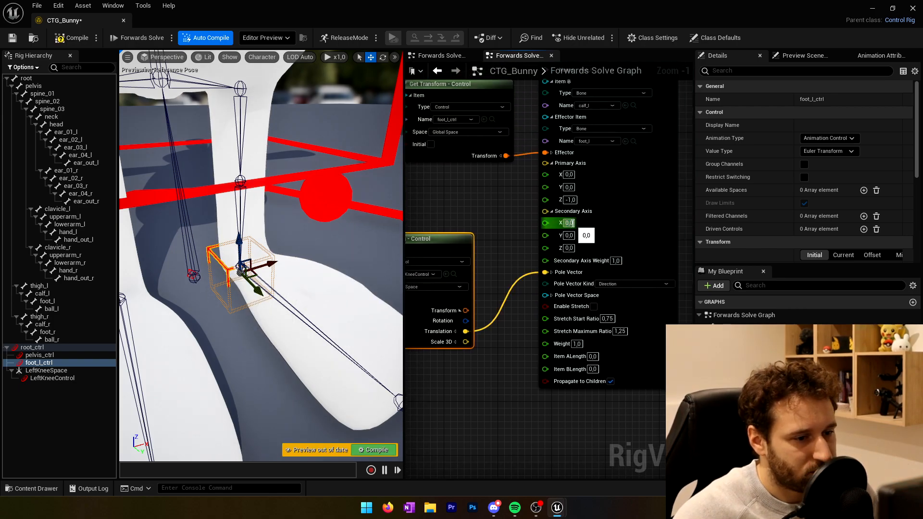
{"action": "type", "text": "1"}
{"action": "key", "text": "Return"}
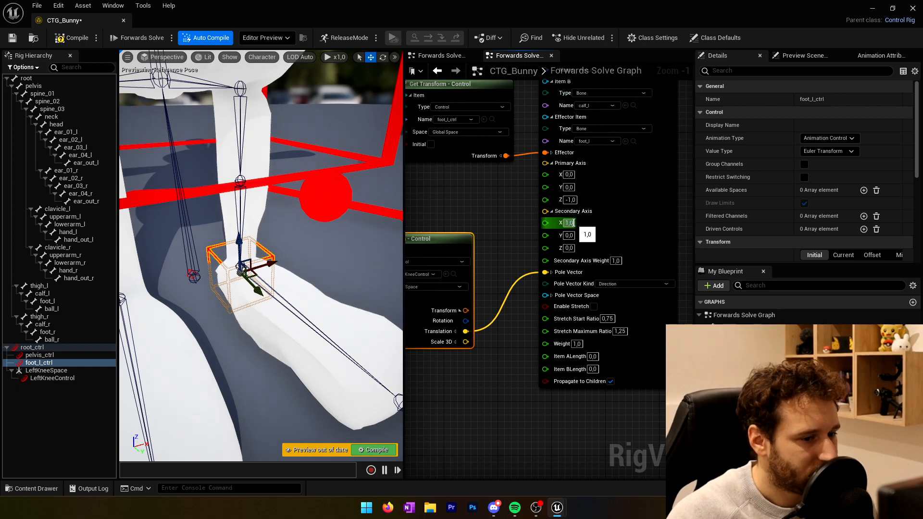
{"action": "type", "text": "0"}
{"action": "key", "text": "Return"}
Set the Basic IK node's Secondary Axis Y to 1, also trying -1
{"action": "left_click", "coordinate": [568, 235]}
{"action": "type", "text": "1"}
{"action": "key", "text": "Return"}
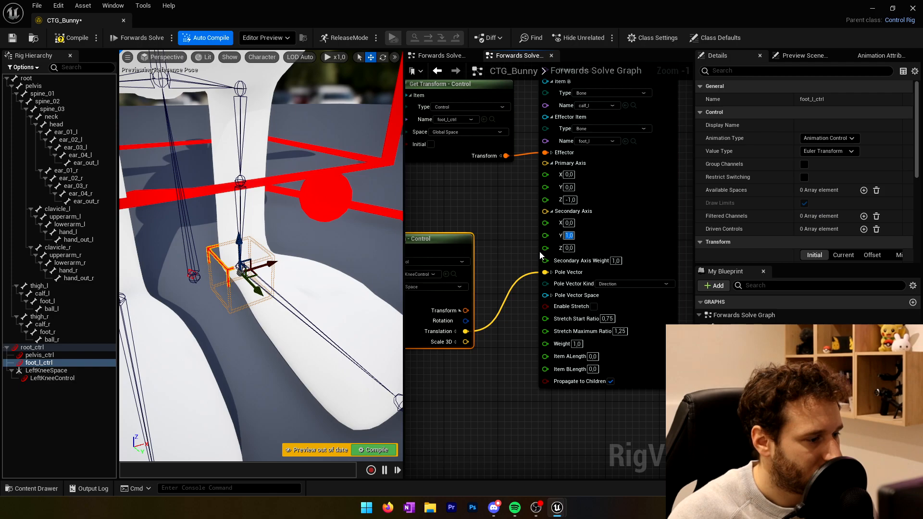
{"action": "type", "text": "-1"}
{"action": "key", "text": "Return"}
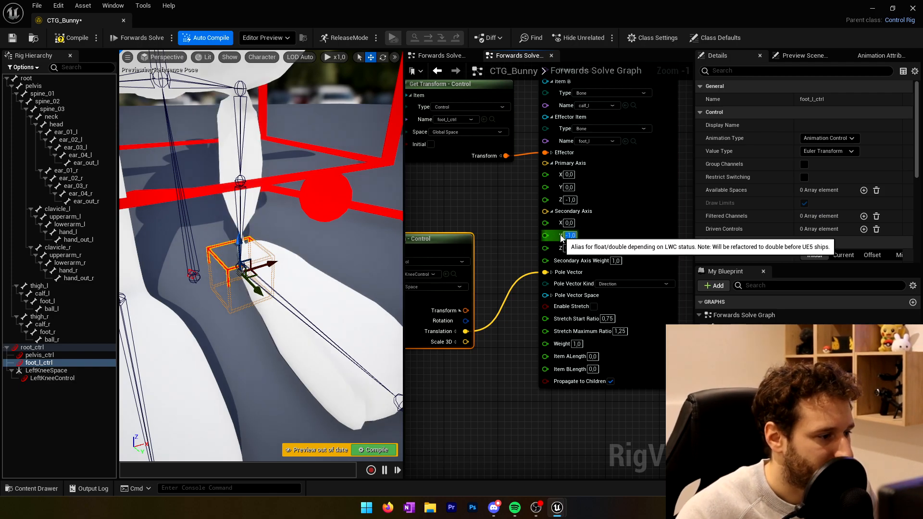
{"action": "type", "text": "1"}
{"action": "key", "text": "Return"}
Move foot_l_ctrl before and after recompiling the rig to test how the left knee bends toward its control
{"action": "left_click_drag", "start_coordinate": [272, 263], "coordinate": [304, 256]}
{"action": "left_click", "coordinate": [85, 37]}
{"action": "left_click", "coordinate": [296, 291]}
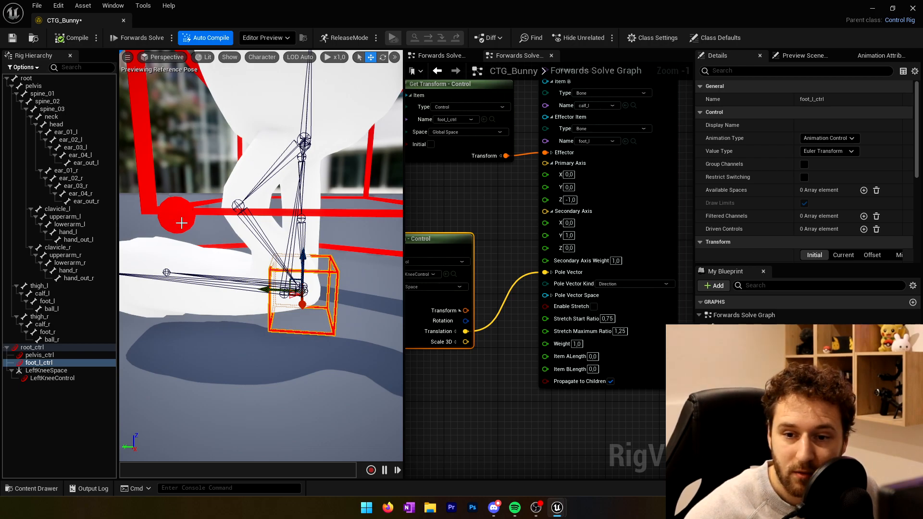
{"action": "left_click_drag", "start_coordinate": [303, 259], "coordinate": [294, 305]}
{"action": "mouse_move", "coordinate": [250, 281]}
{"action": "right_mouse_down"}
{"action": "mouse_move", "coordinate": [158, 269]}
{"action": "mouse_move", "coordinate": [250, 282]}
{"action": "right_mouse_up"}
Move pelvis_ctrl to test the left leg's IK and inspect both legs up close
{"action": "left_click", "coordinate": [319, 205]}
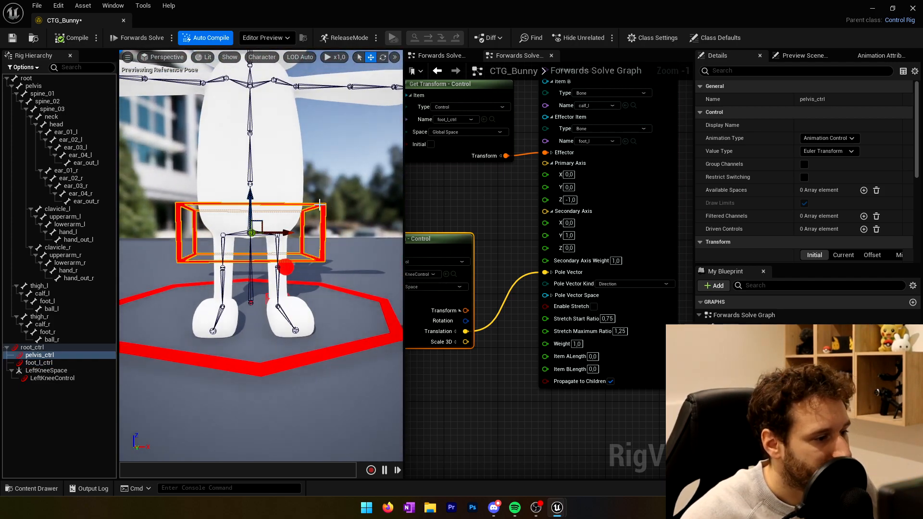
{"action": "mouse_move", "coordinate": [249, 195]}
{"action": "left_mouse_down"}
{"action": "mouse_move", "coordinate": [250, 249]}
{"action": "mouse_move", "coordinate": [254, 195]}
{"action": "left_mouse_up"}
{"action": "right_click_drag", "start_coordinate": [270, 241], "coordinate": [160, 360]}
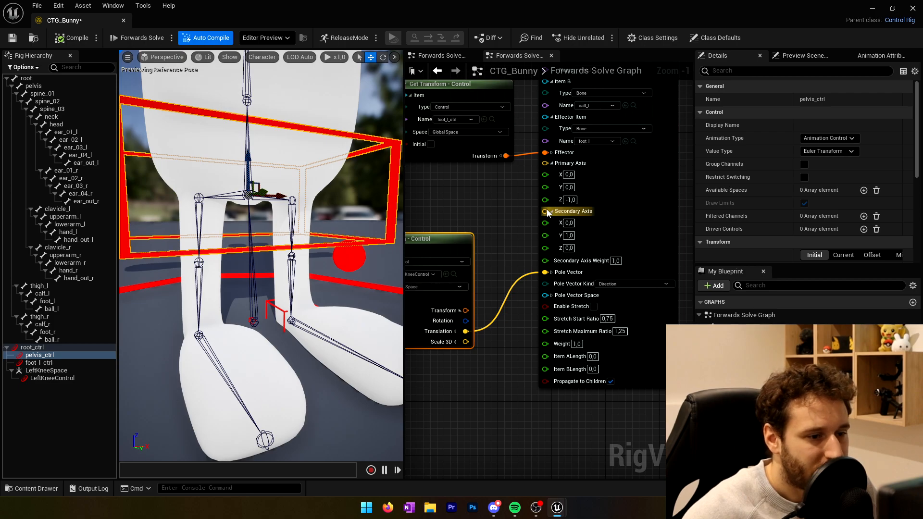
Duplicate the left leg's Basic IK node and place the copy beyond the original in the graph
{"action": "scroll", "coordinate": [546, 210], "scroll_direction": "down", "scroll_amount": 4}
{"action": "left_click", "coordinate": [553, 150]}
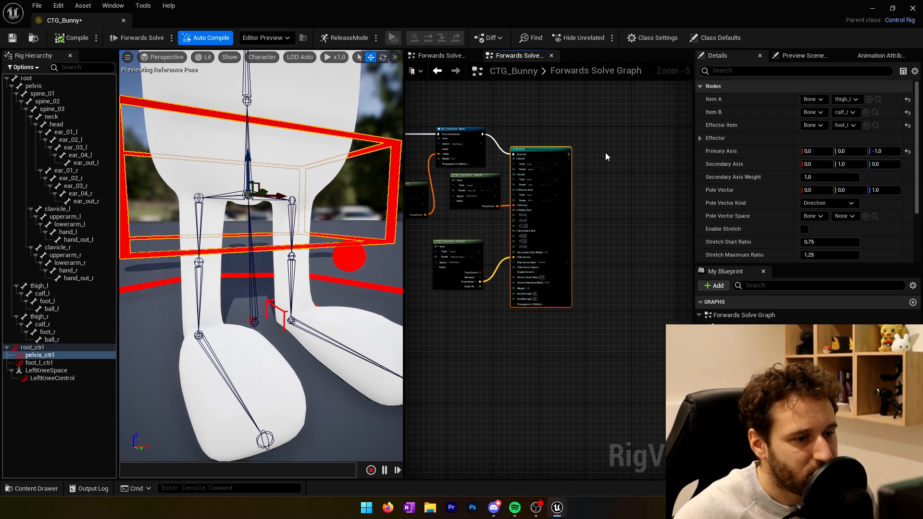
{"action": "key", "text": "ctrl+d"}
{"action": "right_click_drag", "start_coordinate": [633, 161], "coordinate": [599, 191]}
{"action": "scroll", "coordinate": [503, 163], "scroll_direction": "up", "scroll_amount": 4}
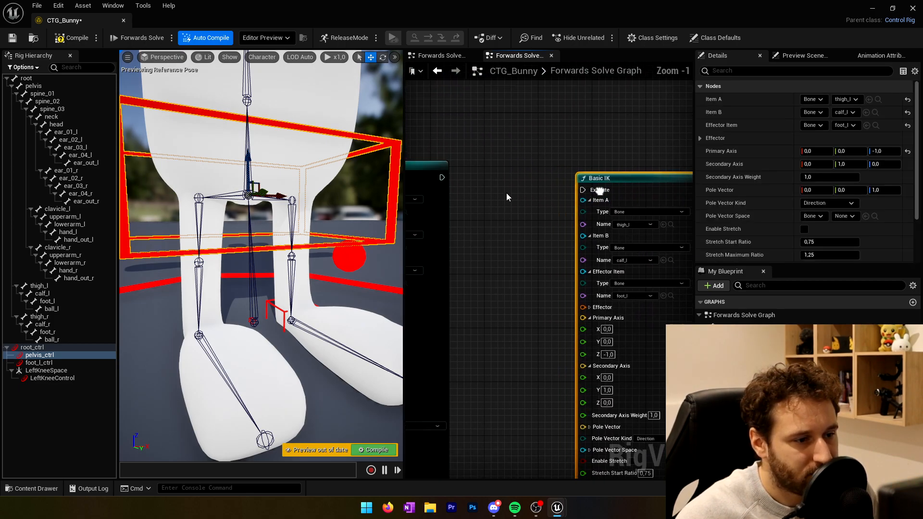
{"action": "left_click_drag", "start_coordinate": [615, 178], "coordinate": [631, 165]}
{"action": "right_click_drag", "start_coordinate": [558, 230], "coordinate": [460, 222]}
{"action": "scroll", "coordinate": [530, 219], "scroll_direction": "up", "scroll_amount": 1}
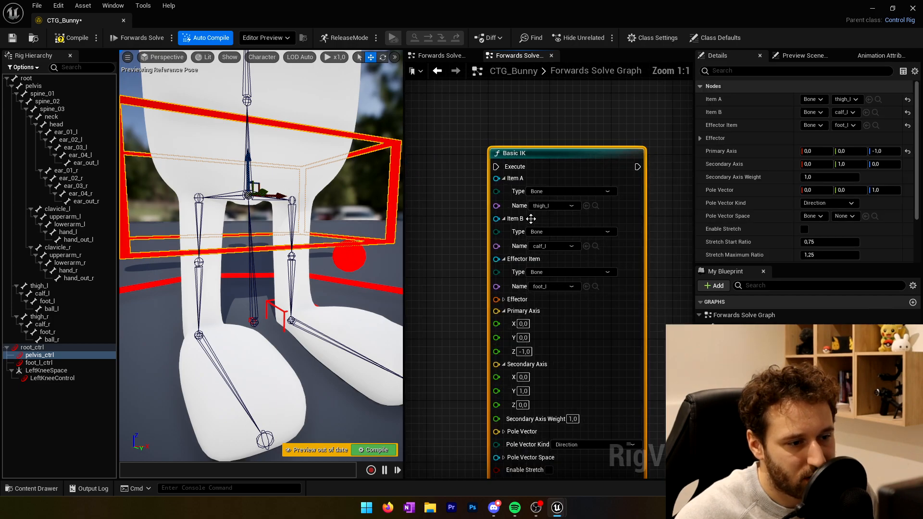
Set the duplicated Basic IK node's Item A to thigh_r, Item B to calf_r and Effector Item to foot_r
{"action": "left_click", "coordinate": [553, 205]}
{"action": "left_click", "coordinate": [39, 316]}
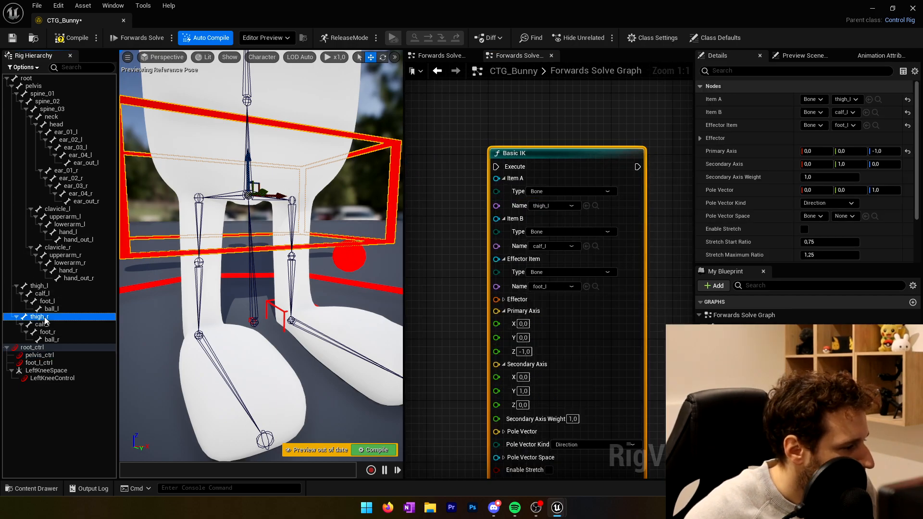
{"action": "left_click", "coordinate": [586, 205]}
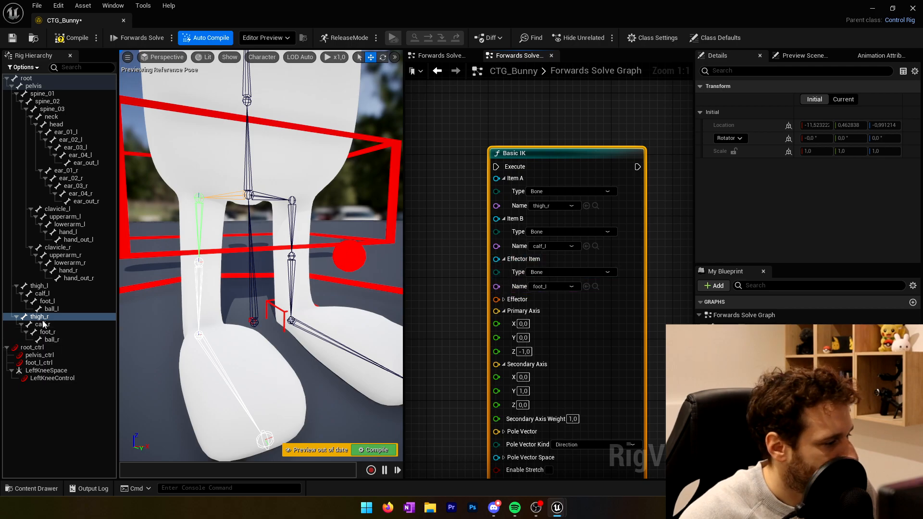
{"action": "left_click", "coordinate": [586, 245]}
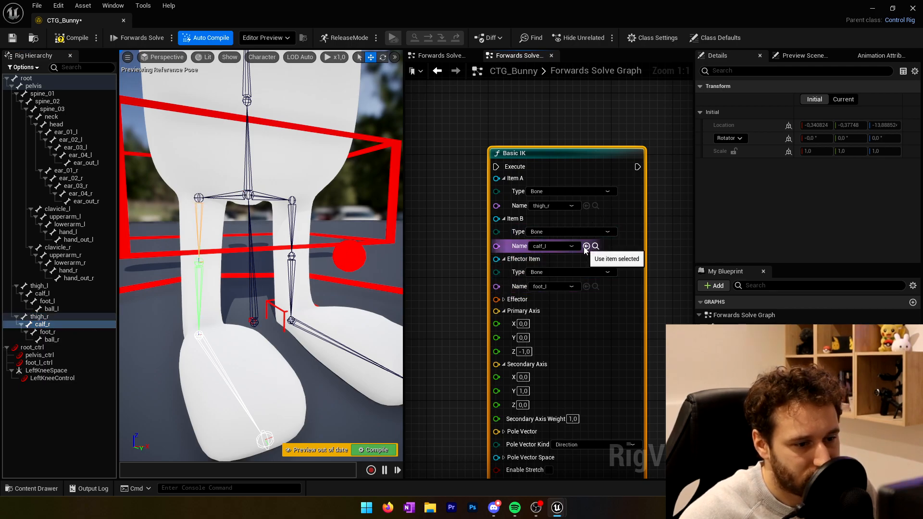
{"action": "left_click", "coordinate": [47, 331]}
{"action": "left_click", "coordinate": [586, 287]}
Create a new control from the foot_r bone and name it foot_r_ctrl
{"action": "scroll", "coordinate": [449, 337], "scroll_direction": "down", "scroll_amount": 3}
{"action": "right_click_drag", "start_coordinate": [502, 223], "coordinate": [540, 207]}
{"action": "right_click_drag", "start_coordinate": [336, 221], "coordinate": [399, 221]}
{"action": "mouse_move", "coordinate": [217, 321]}
{"action": "right_mouse_down"}
{"action": "mouse_move", "coordinate": [269, 336]}
{"action": "mouse_move", "coordinate": [240, 313]}
{"action": "mouse_move", "coordinate": [218, 321]}
{"action": "right_mouse_up"}
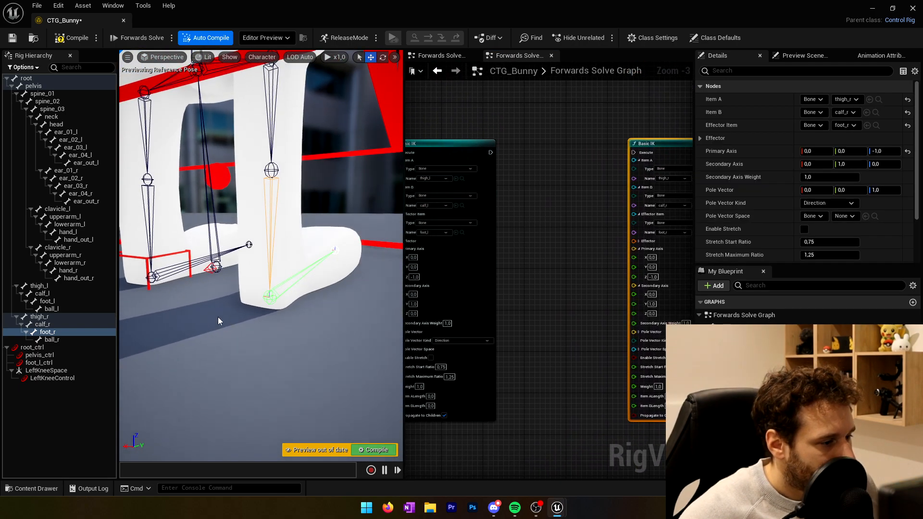
{"action": "left_click", "coordinate": [46, 332]}
{"action": "right_click", "coordinate": [45, 332]}
{"action": "mouse_move", "coordinate": [79, 77]}
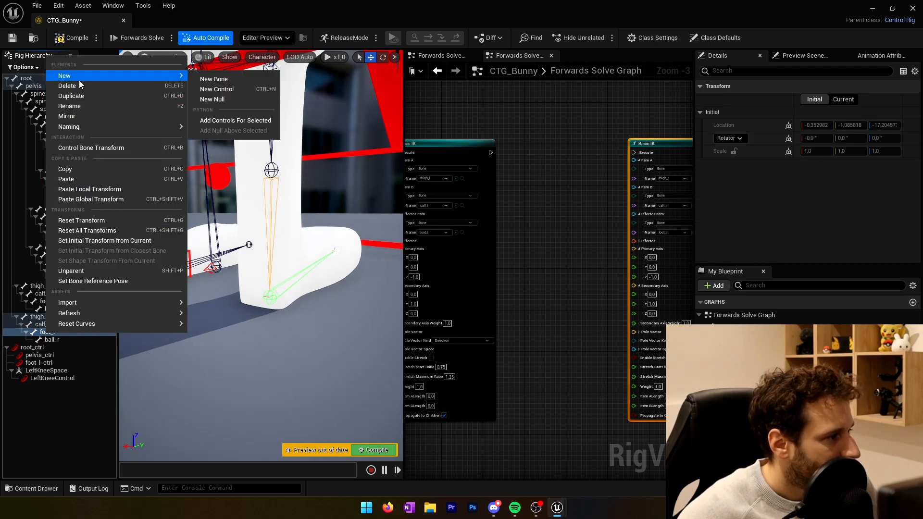
{"action": "left_click", "coordinate": [211, 89]}
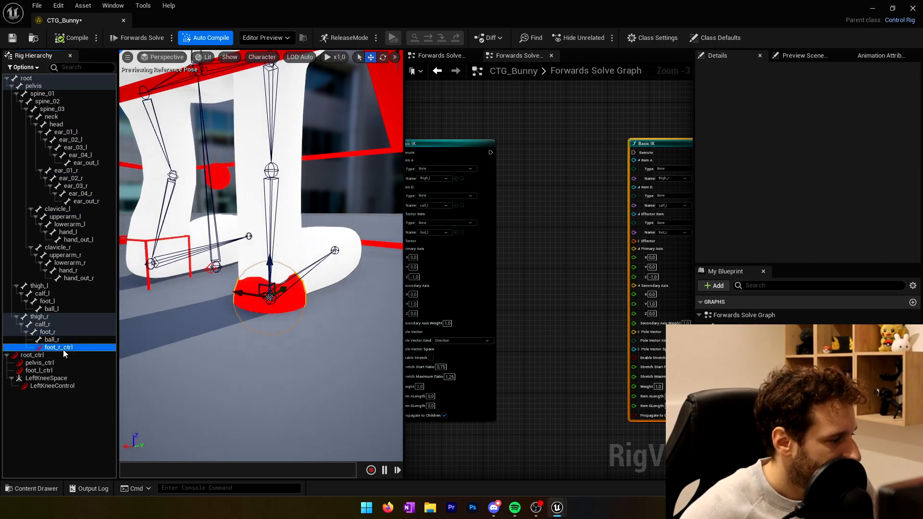
Move foot_r_ctrl out of the foot_r bone and parent it under root_ctrl in the hierarchy
{"action": "left_click", "coordinate": [63, 350]}
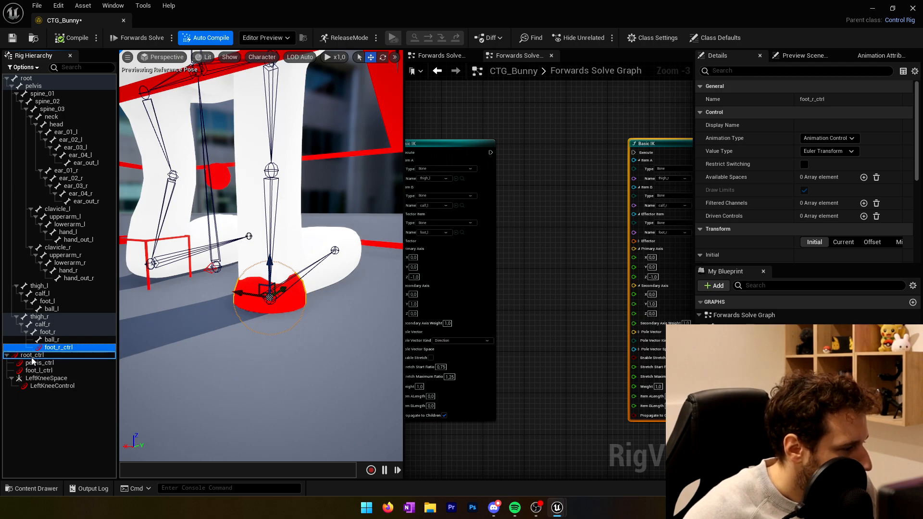
{"action": "left_click_drag", "start_coordinate": [32, 360], "coordinate": [35, 364]}
{"action": "left_click", "coordinate": [33, 388]}
Change the shape of foot_r_ctrl to Box_Thick
{"action": "scroll", "coordinate": [788, 229], "scroll_direction": "down", "scroll_amount": 5}
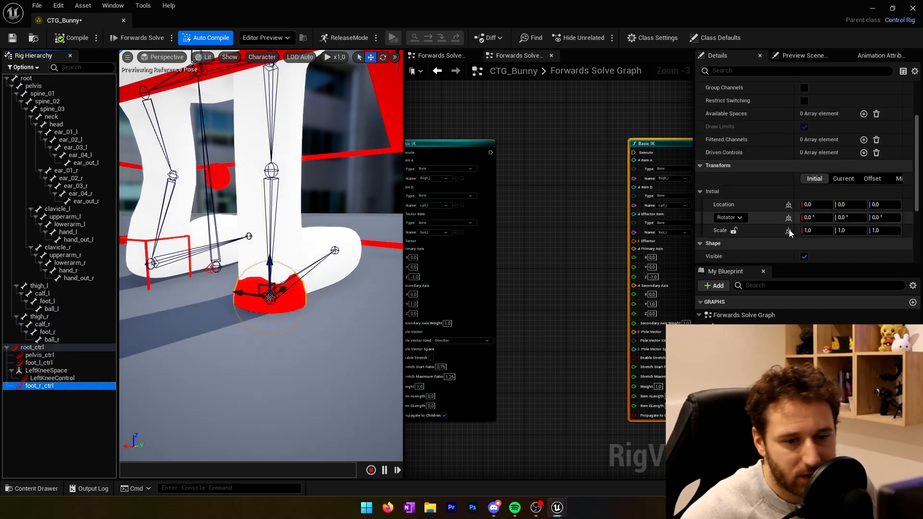
{"action": "left_click", "coordinate": [851, 166]}
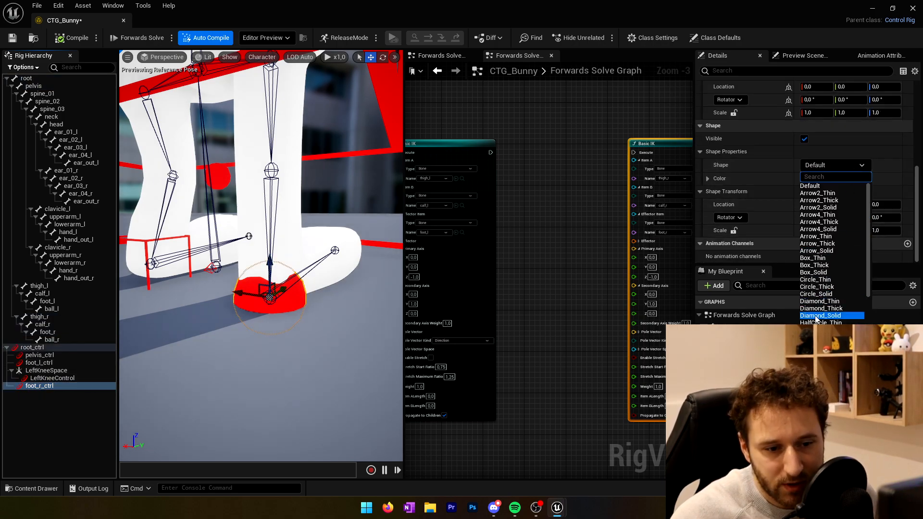
{"action": "left_click", "coordinate": [826, 266]}
Add a Get Control node for foot_r_ctrl and connect its Transform to the Effector of the right leg's Basic IK
{"action": "right_click_drag", "start_coordinate": [542, 235], "coordinate": [529, 229]}
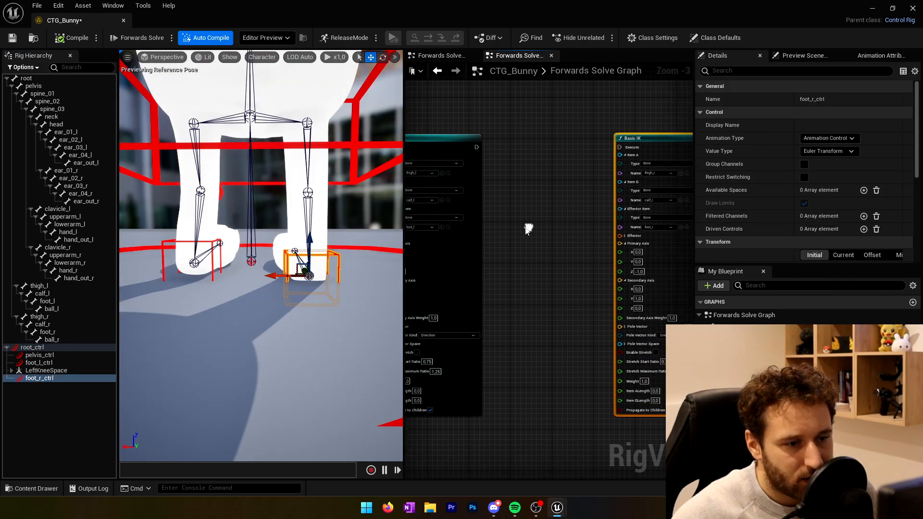
{"action": "left_click_drag", "start_coordinate": [40, 378], "coordinate": [430, 306]}
{"action": "left_click_drag", "start_coordinate": [530, 205], "coordinate": [531, 211]}
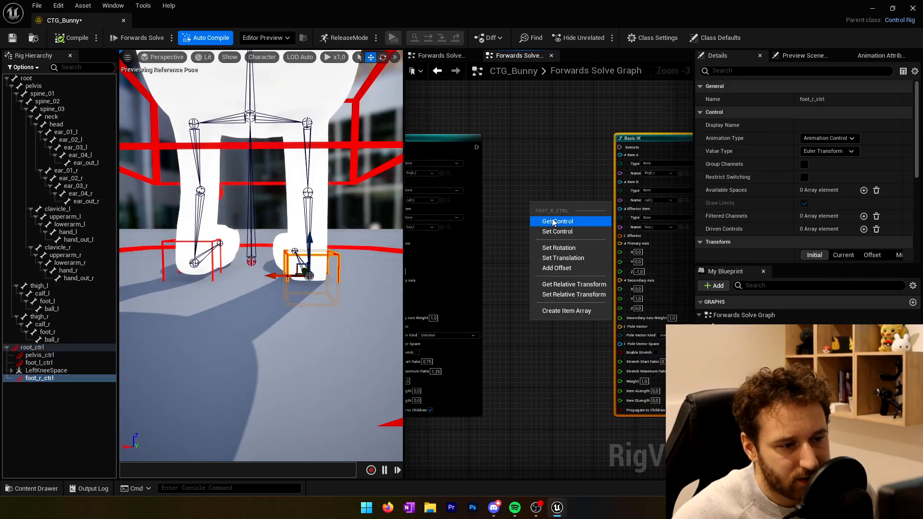
{"action": "left_click", "coordinate": [540, 220]}
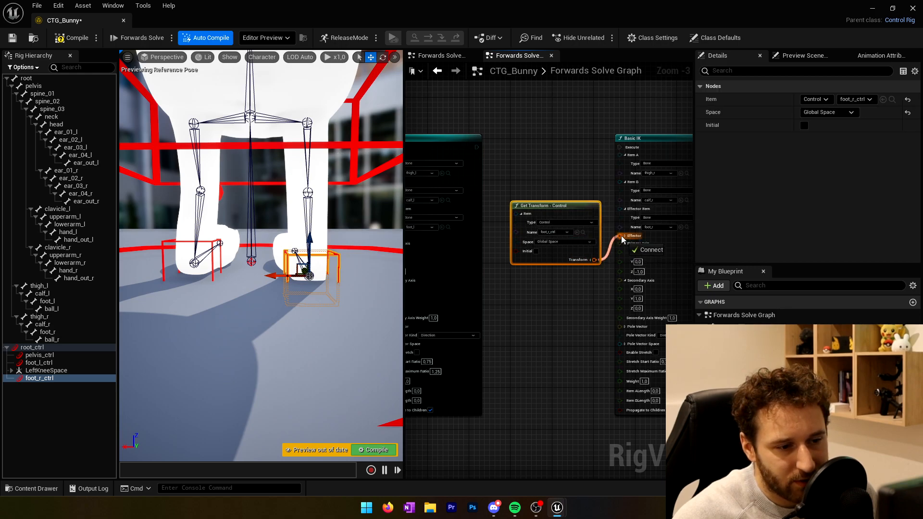
{"action": "right_click_drag", "start_coordinate": [625, 246], "coordinate": [556, 250]}
Connect the left leg Basic IK's execute output to the right leg's Basic IK and compile the rig
{"action": "right_click_drag", "start_coordinate": [512, 164], "coordinate": [535, 181]}
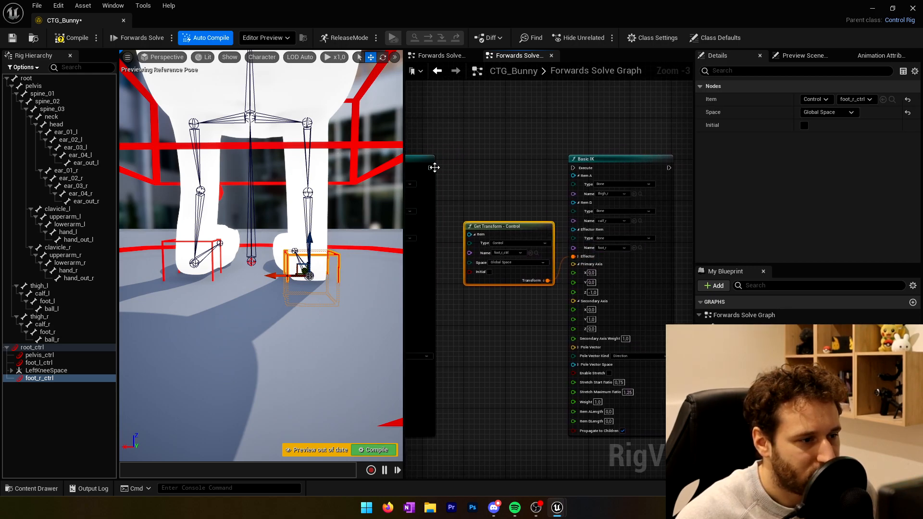
{"action": "left_click_drag", "start_coordinate": [572, 168], "coordinate": [573, 168]}
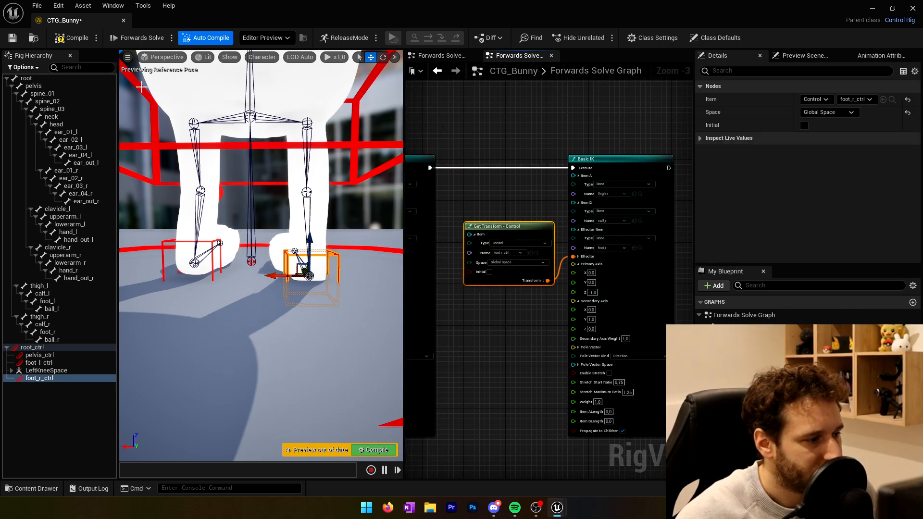
{"action": "left_click", "coordinate": [64, 38]}
Move foot_r_ctrl to test the right leg's IK from the side and front
{"action": "left_click_drag", "start_coordinate": [282, 231], "coordinate": [144, 238], "text": "alt"}
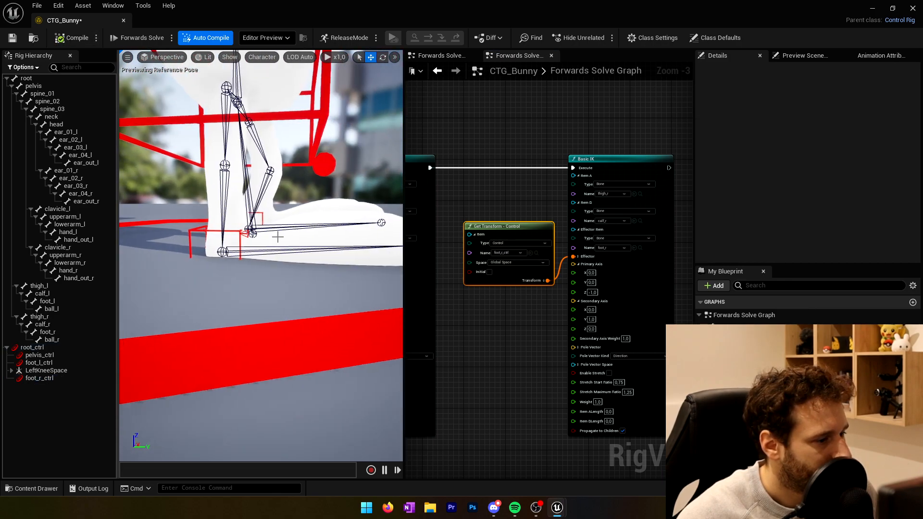
{"action": "left_click", "coordinate": [222, 231]}
{"action": "mouse_move", "coordinate": [224, 215]}
{"action": "left_mouse_down"}
{"action": "mouse_move", "coordinate": [223, 180]}
{"action": "mouse_move", "coordinate": [227, 221]}
{"action": "mouse_move", "coordinate": [226, 209]}
{"action": "left_mouse_up"}
{"action": "left_click_drag", "start_coordinate": [226, 209], "coordinate": [293, 184], "text": "alt"}
{"action": "mouse_move", "coordinate": [234, 197]}
{"action": "left_mouse_down"}
{"action": "mouse_move", "coordinate": [232, 212]}
{"action": "mouse_move", "coordinate": [242, 203]}
{"action": "left_mouse_up"}
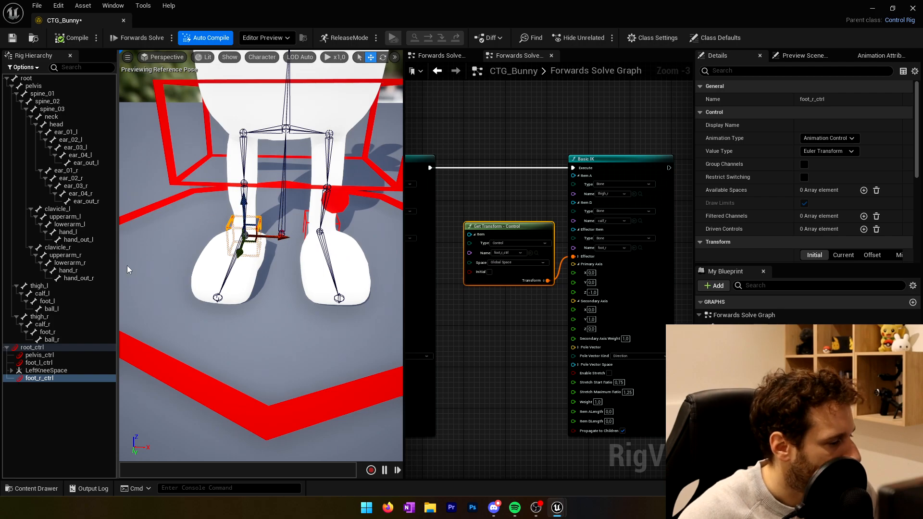
Create a new null from the calf_r bone and name it RightKneeSpace
{"action": "left_click", "coordinate": [42, 324]}
{"action": "right_click", "coordinate": [43, 325]}
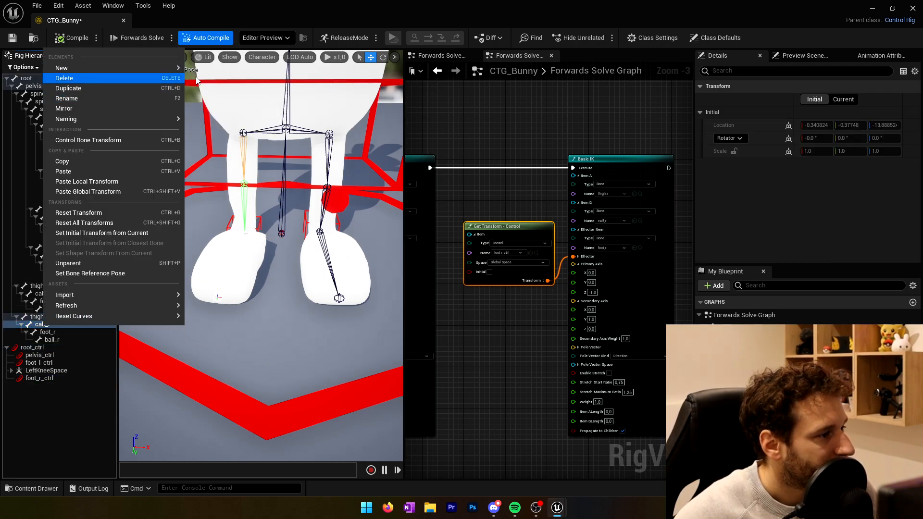
{"action": "left_click", "coordinate": [225, 92]}
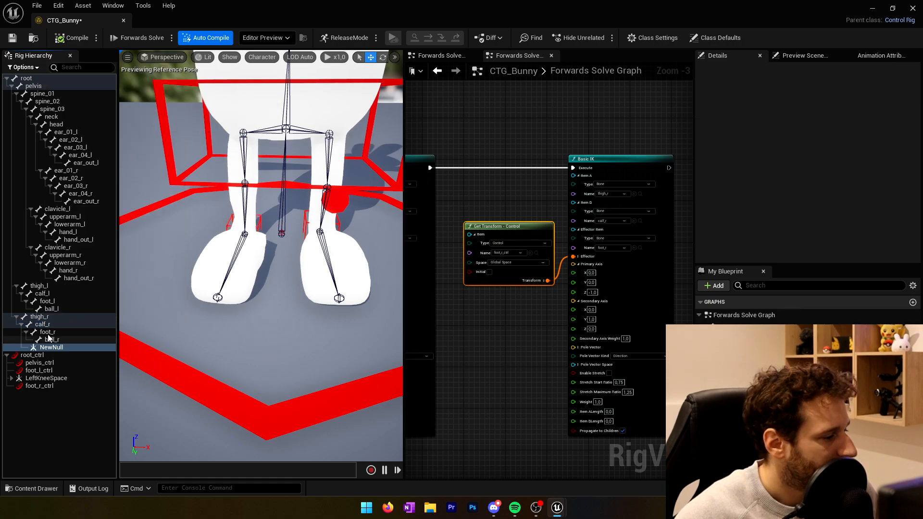
{"action": "left_click", "coordinate": [49, 348]}
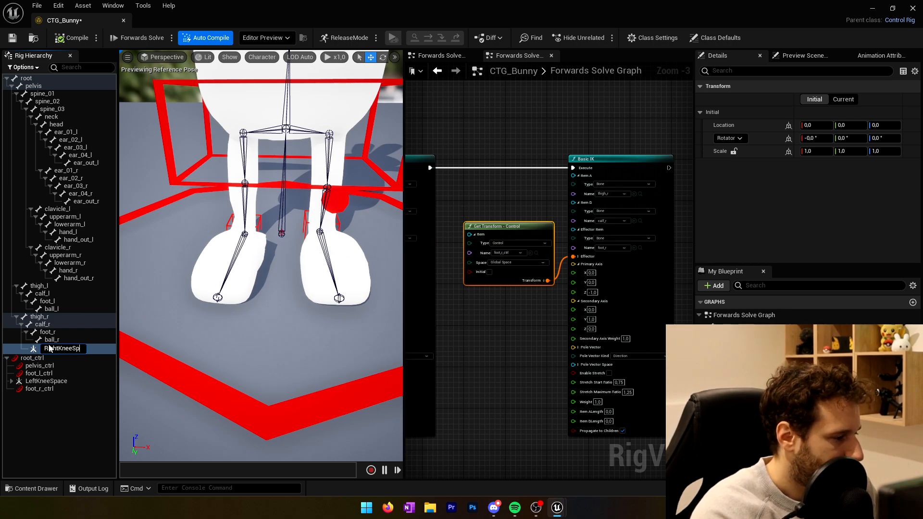
{"action": "type", "text": "RightKneeSpace"}
{"action": "key", "text": "Return"}
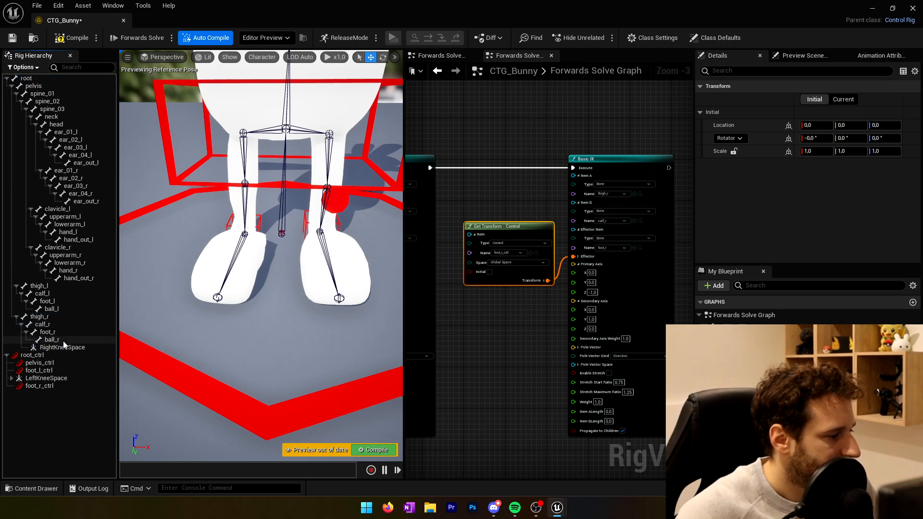
Create a new control under RightKneeSpace and name it RightKneeControl
{"action": "right_click", "coordinate": [66, 347]}
{"action": "mouse_move", "coordinate": [120, 114]}
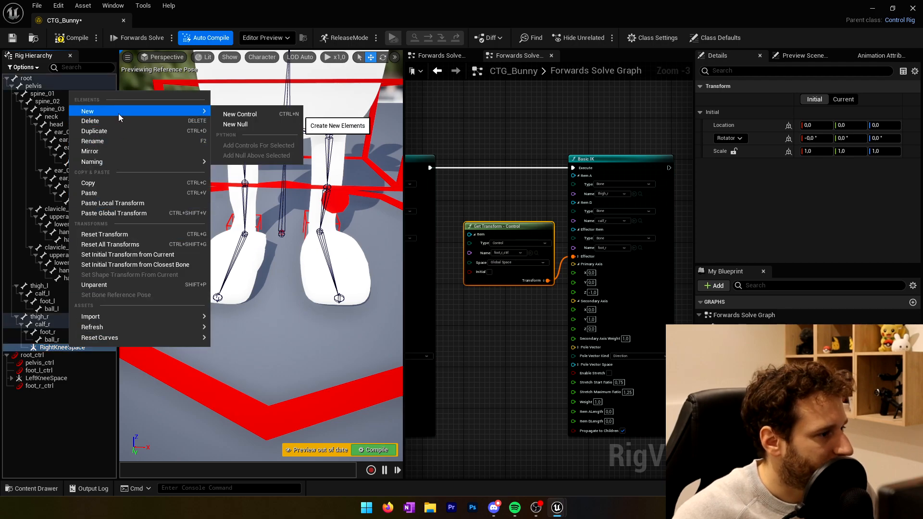
{"action": "left_click", "coordinate": [239, 115]}
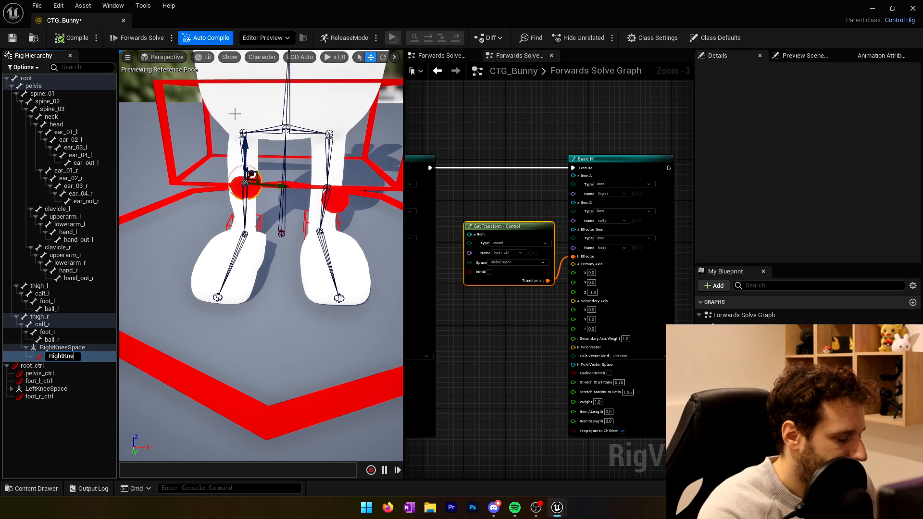
{"action": "type", "text": "RightKneeControl"}
{"action": "key", "text": "Return"}
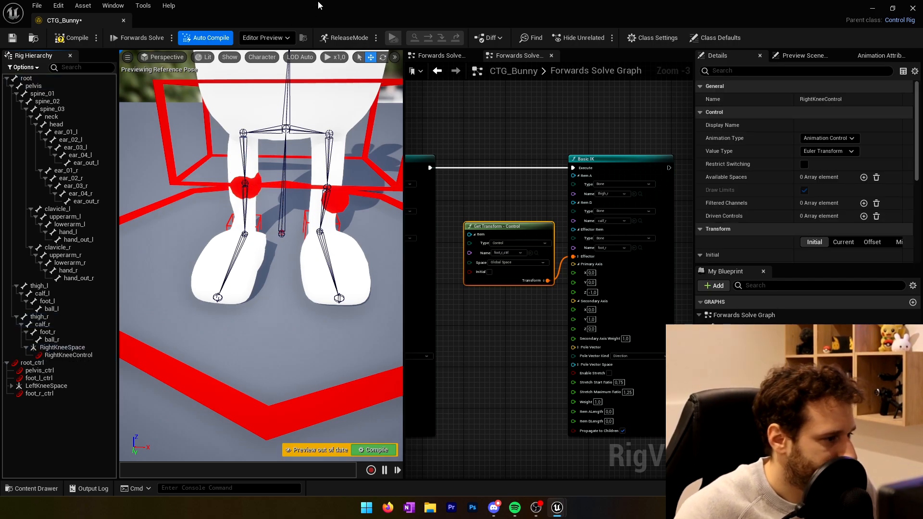
Copy LeftKneeControl's initial location to RightKneeControl, setting Y to 16,994045 and Z to -2,211145
{"action": "left_click", "coordinate": [246, 183]}
{"action": "right_click_drag", "start_coordinate": [245, 184], "coordinate": [315, 193]}
{"action": "left_click", "coordinate": [202, 236]}
{"action": "left_click", "coordinate": [308, 198]}
{"action": "left_click", "coordinate": [297, 199]}
{"action": "scroll", "coordinate": [714, 244], "scroll_direction": "down", "scroll_amount": 3}
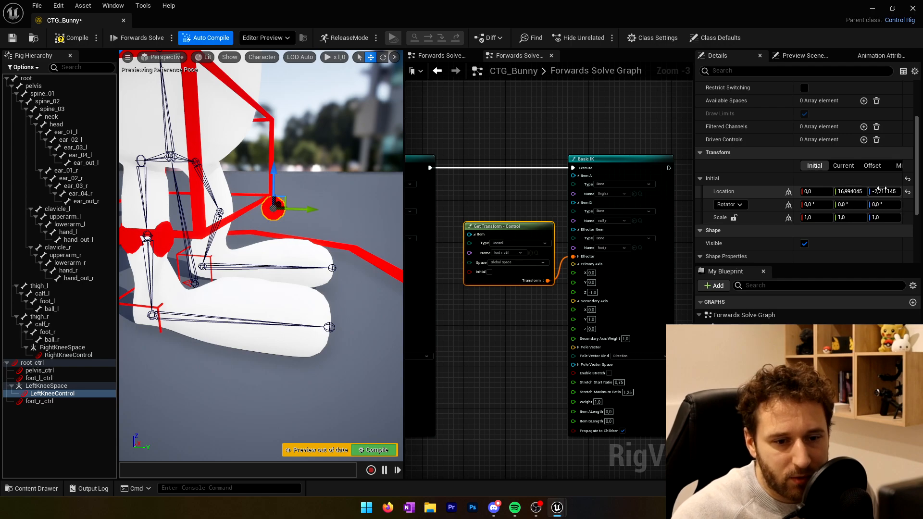
{"action": "left_click", "coordinate": [849, 191]}
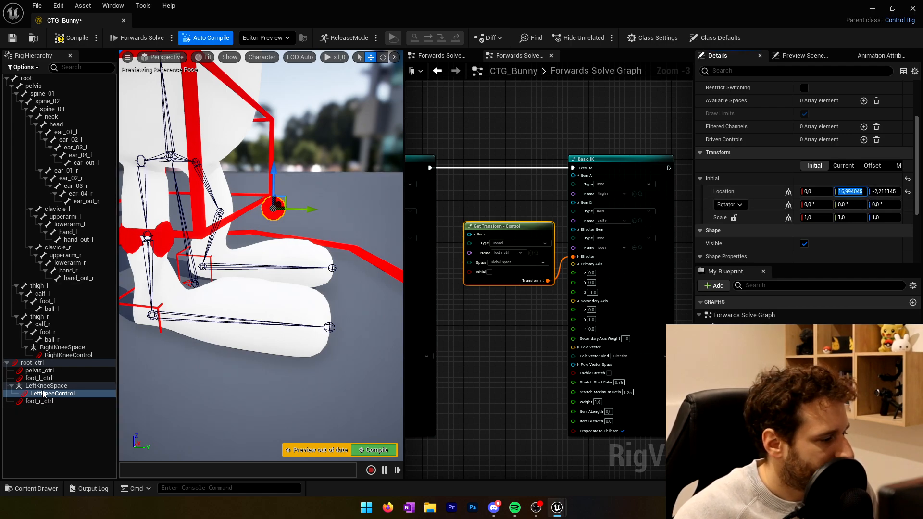
{"action": "left_click", "coordinate": [53, 355]}
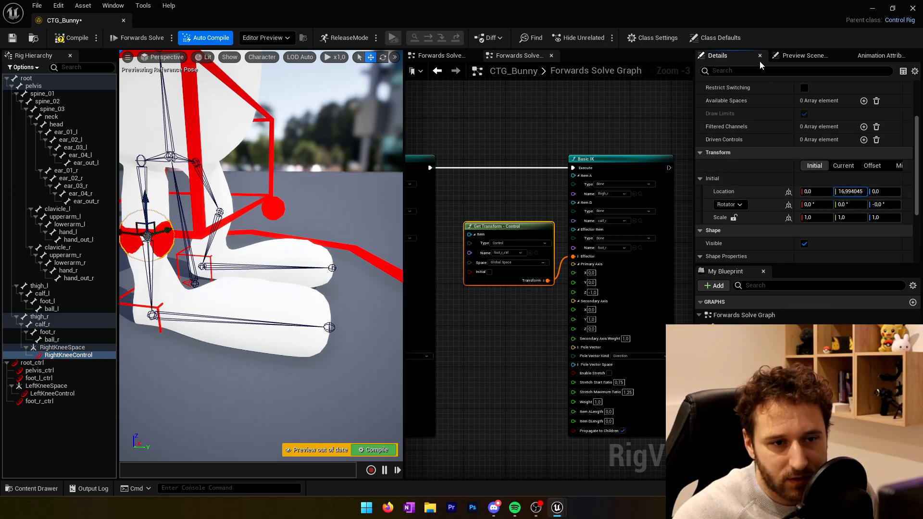
{"action": "left_click", "coordinate": [53, 393]}
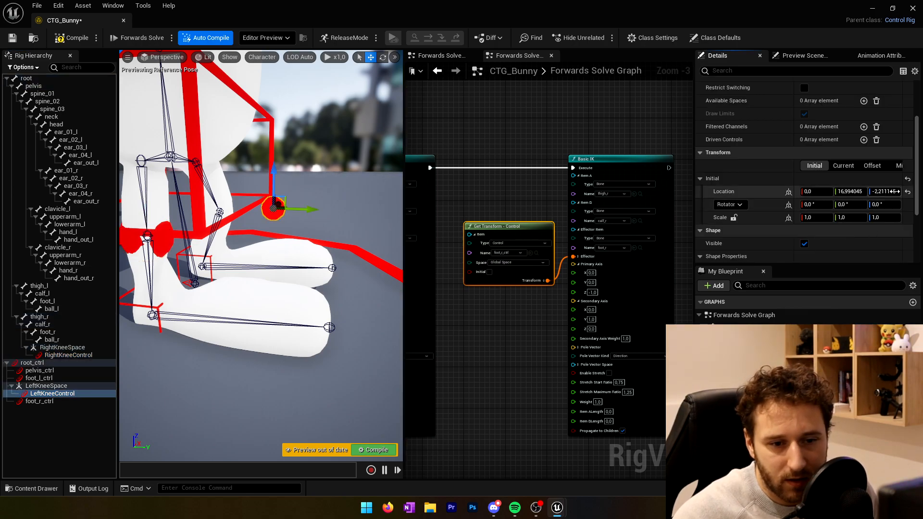
{"action": "left_click", "coordinate": [67, 355]}
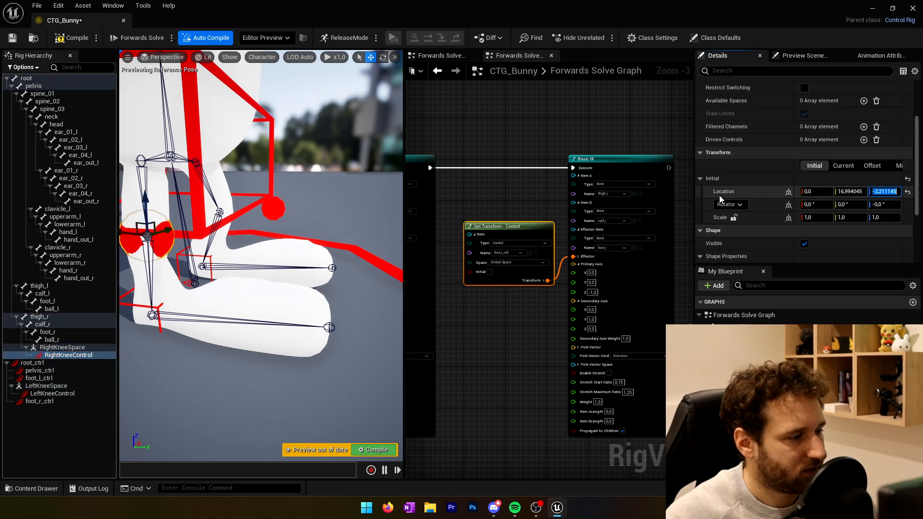
Set RightKneeControl's shape scale to 0,6 on all axes and compile the rig
{"action": "scroll", "coordinate": [826, 230], "scroll_direction": "down", "scroll_amount": 5}
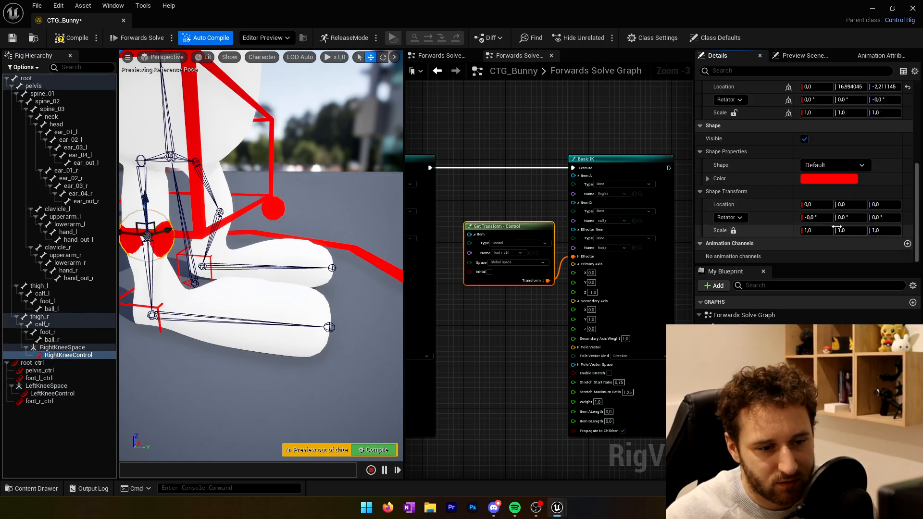
{"action": "key", "text": "Return"}
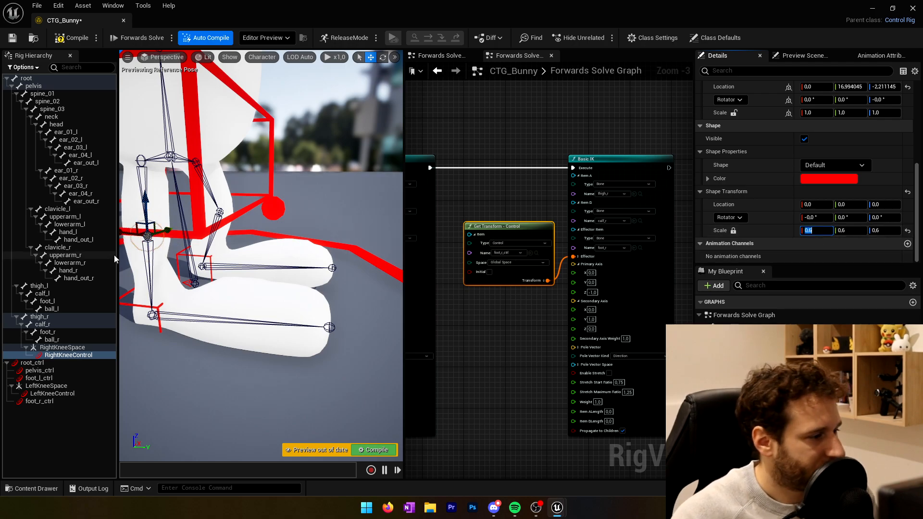
{"action": "left_click", "coordinate": [72, 38]}
{"action": "right_click_drag", "start_coordinate": [261, 230], "coordinate": [207, 226]}
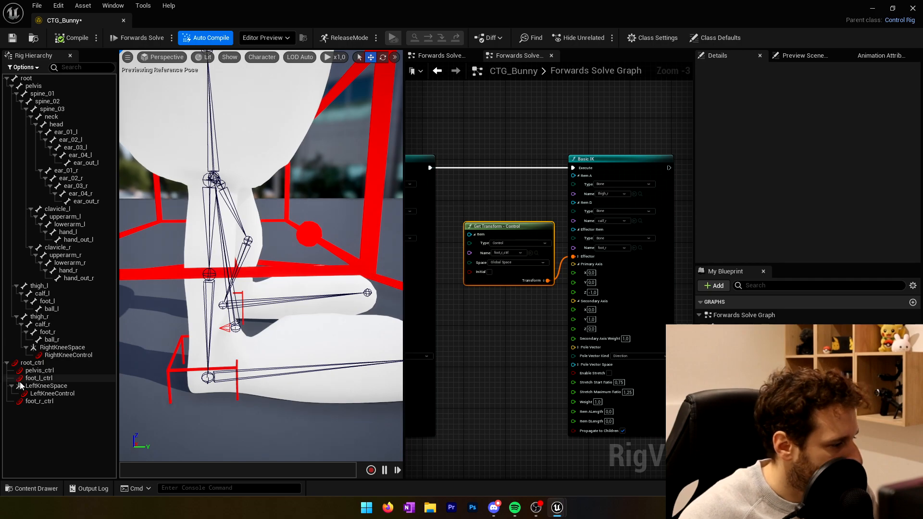
Unparent RightKneeSpace from the calf_r bone and parent it under root_ctrl
{"action": "left_click", "coordinate": [59, 348]}
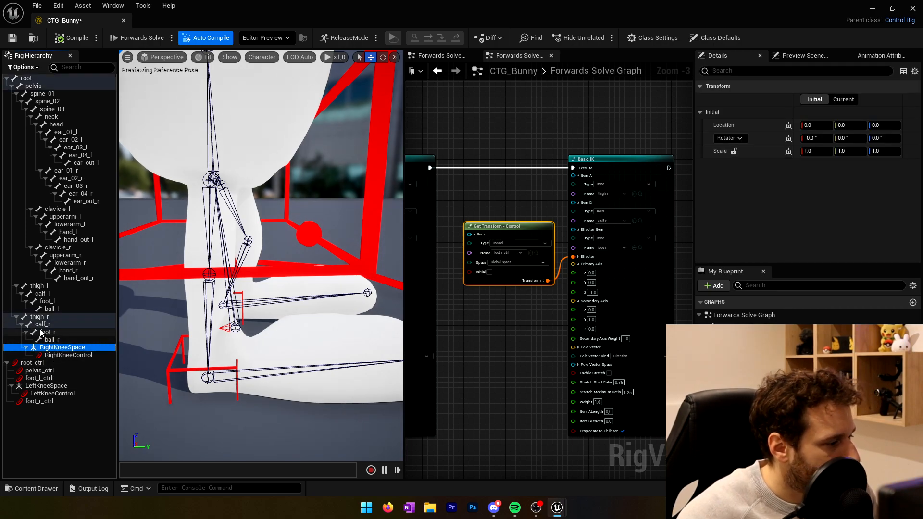
{"action": "double_click", "coordinate": [49, 348]}
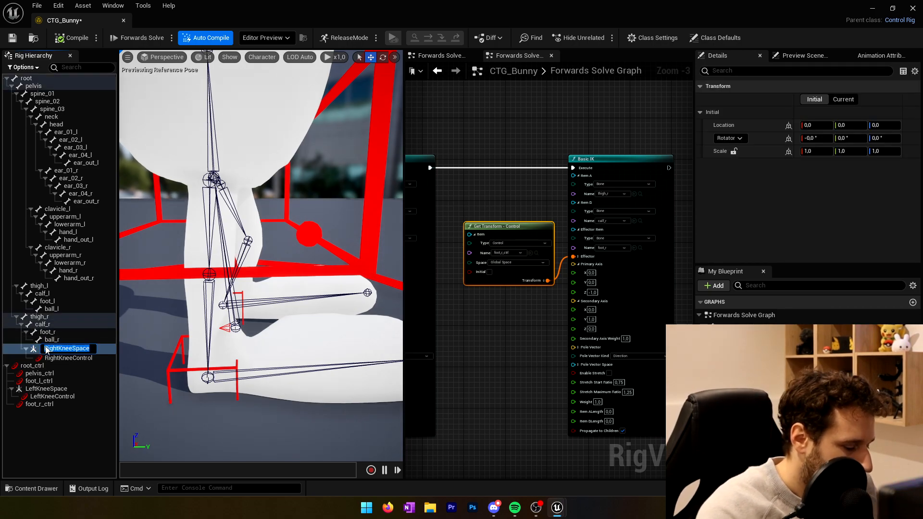
{"action": "key", "text": "Escape"}
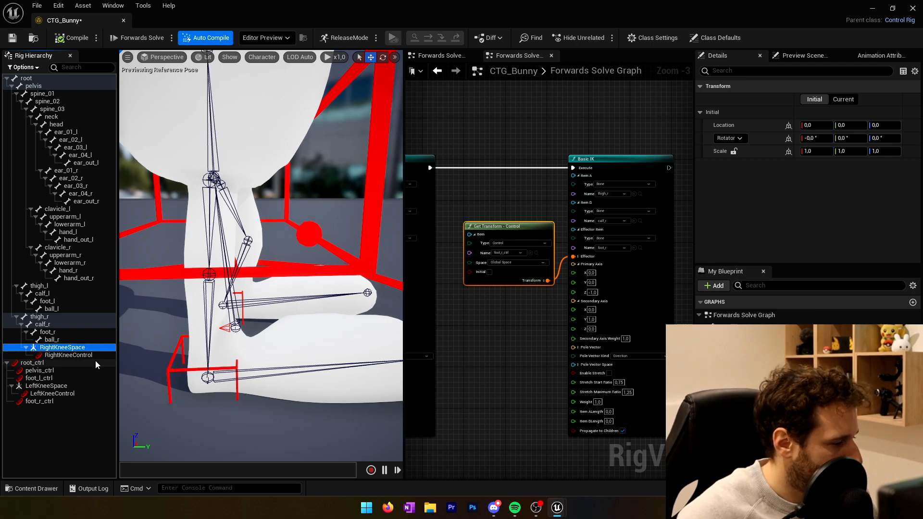
{"action": "key", "text": "shift+p"}
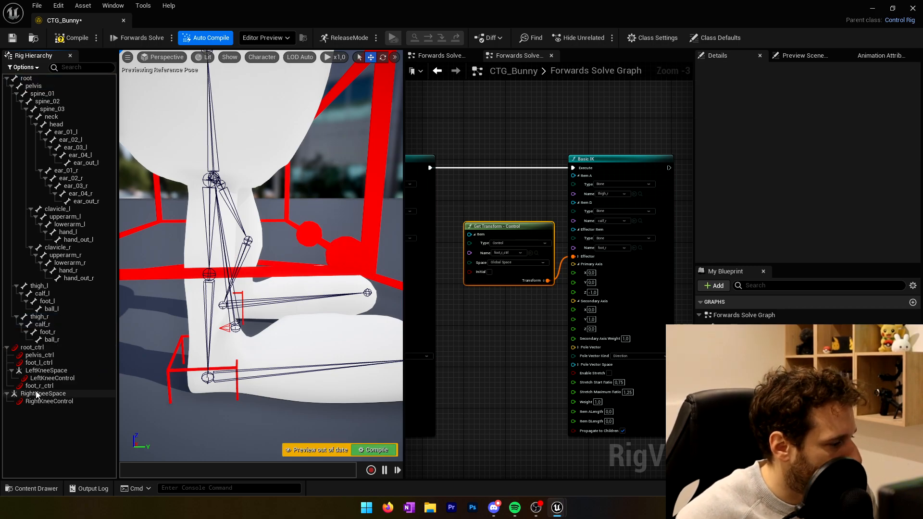
{"action": "left_click_drag", "start_coordinate": [37, 395], "coordinate": [37, 352]}
Add a Get Control node for RightKneeControl and connect its Translation to the right leg Basic IK's Pole Vector
{"action": "left_click_drag", "start_coordinate": [279, 260], "coordinate": [248, 277], "text": "alt"}
{"action": "left_click", "coordinate": [280, 257]}
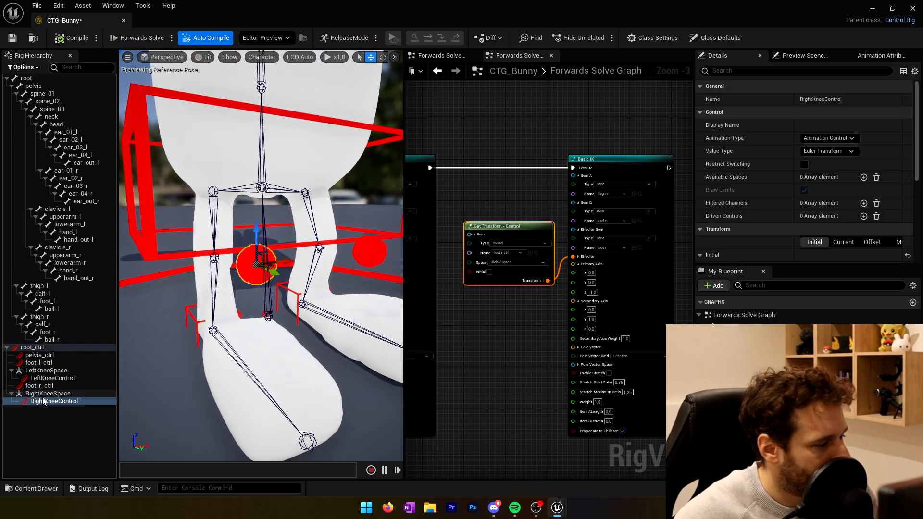
{"action": "left_click_drag", "start_coordinate": [444, 386], "coordinate": [483, 321]}
{"action": "left_click", "coordinate": [487, 359]}
{"action": "left_click", "coordinate": [528, 374]}
{"action": "left_click_drag", "start_coordinate": [531, 389], "coordinate": [573, 347]}
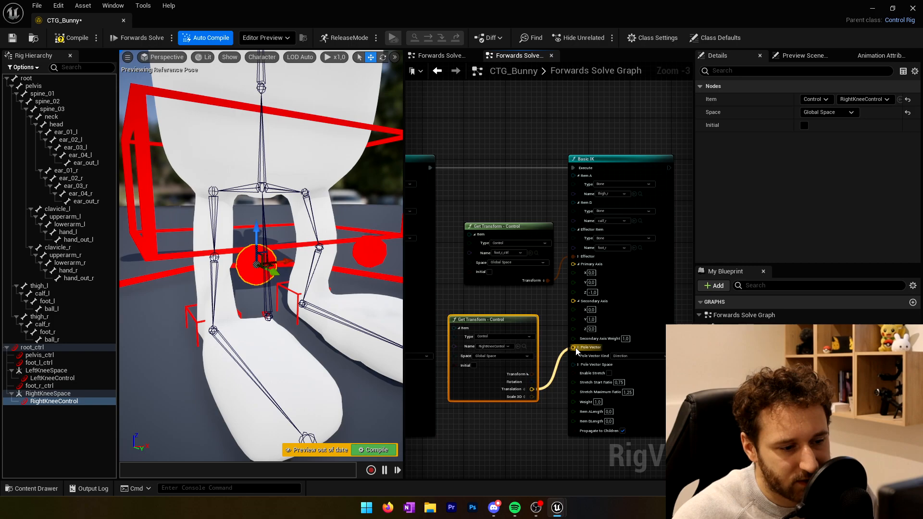
Compile the rig and move pelvis_ctrl to test the IK of both legs
{"action": "right_click_drag", "start_coordinate": [211, 169], "coordinate": [168, 168]}
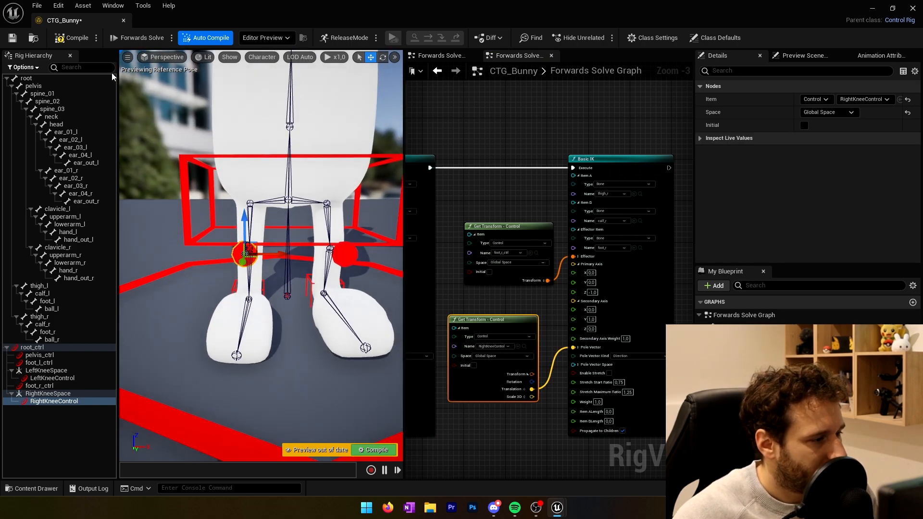
{"action": "left_click", "coordinate": [70, 38]}
{"action": "left_click", "coordinate": [303, 246]}
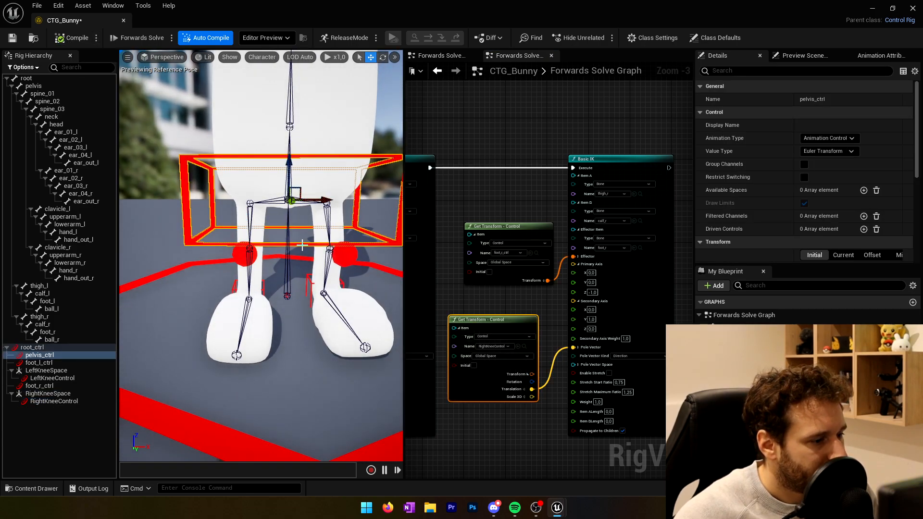
{"action": "left_click_drag", "start_coordinate": [288, 163], "coordinate": [296, 194]}
{"action": "key", "text": "d"}
{"action": "right_click_drag", "start_coordinate": [296, 194], "coordinate": [201, 195]}
{"action": "right_click_drag", "start_coordinate": [310, 144], "coordinate": [313, 146]}
{"action": "left_click_drag", "start_coordinate": [305, 213], "coordinate": [307, 181]}
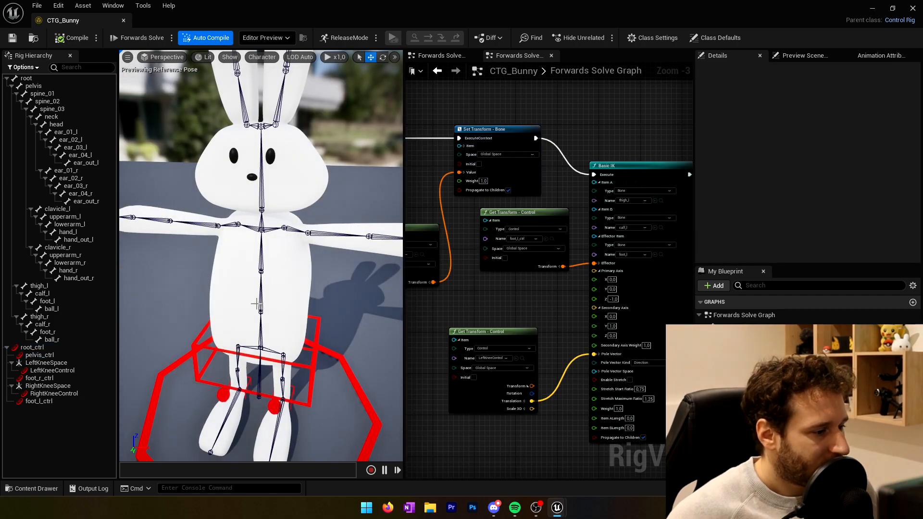
Create a new control on the spine_02 bone
{"action": "left_click", "coordinate": [260, 301]}
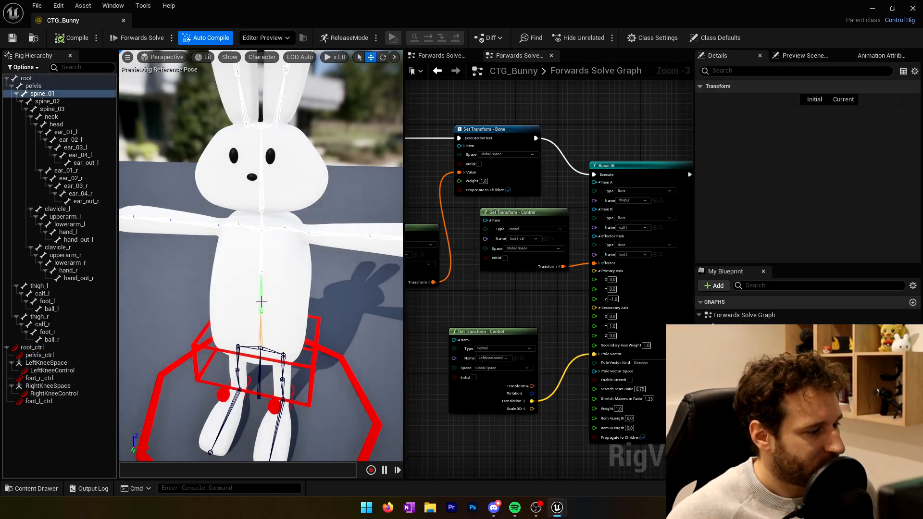
{"action": "left_click", "coordinate": [47, 102]}
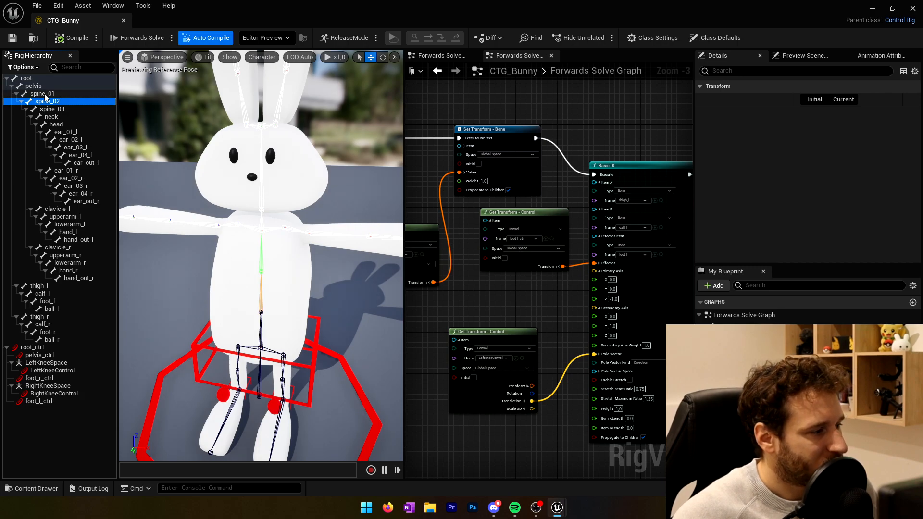
{"action": "right_click", "coordinate": [53, 107]}
{"action": "mouse_move", "coordinate": [144, 123]}
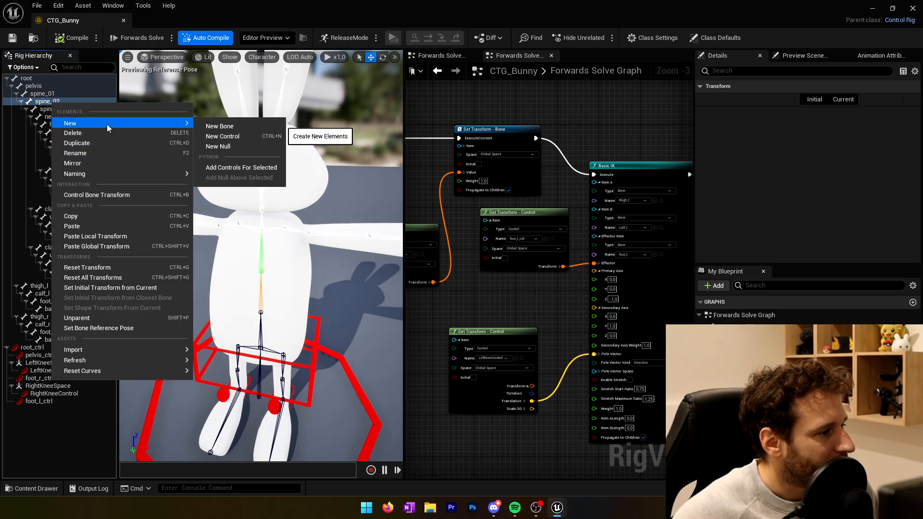
{"action": "left_click", "coordinate": [223, 137]}
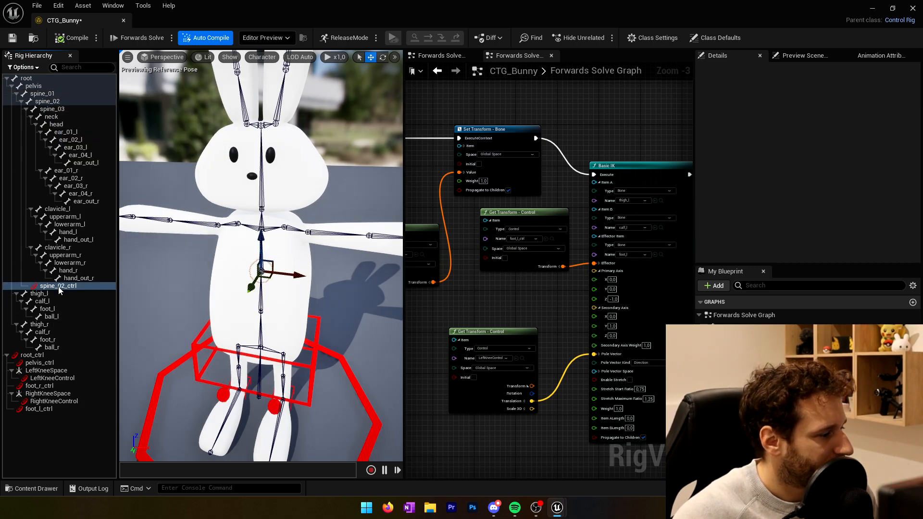
Unparent spine_02_ctrl from the bone hierarchy and parent it under root_ctrl
{"action": "left_click", "coordinate": [55, 286]}
{"action": "key", "text": "shift+p"}
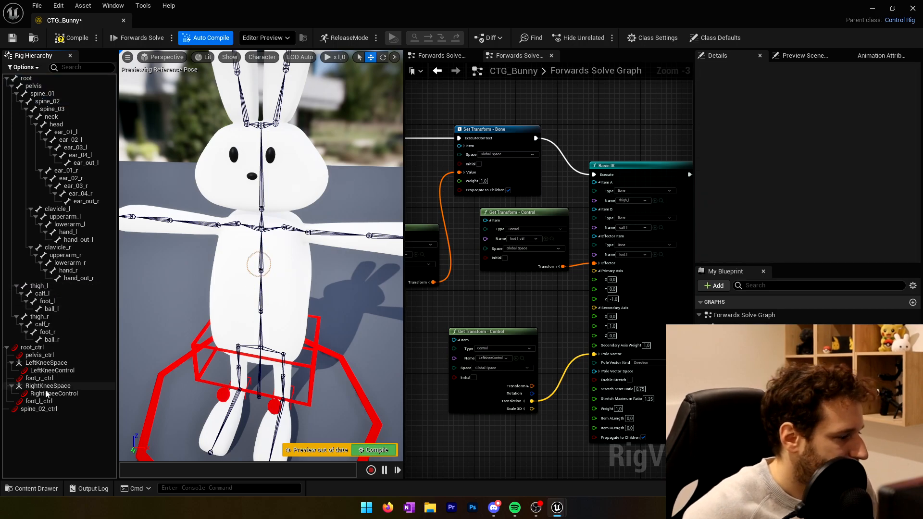
{"action": "left_click_drag", "start_coordinate": [37, 410], "coordinate": [30, 348]}
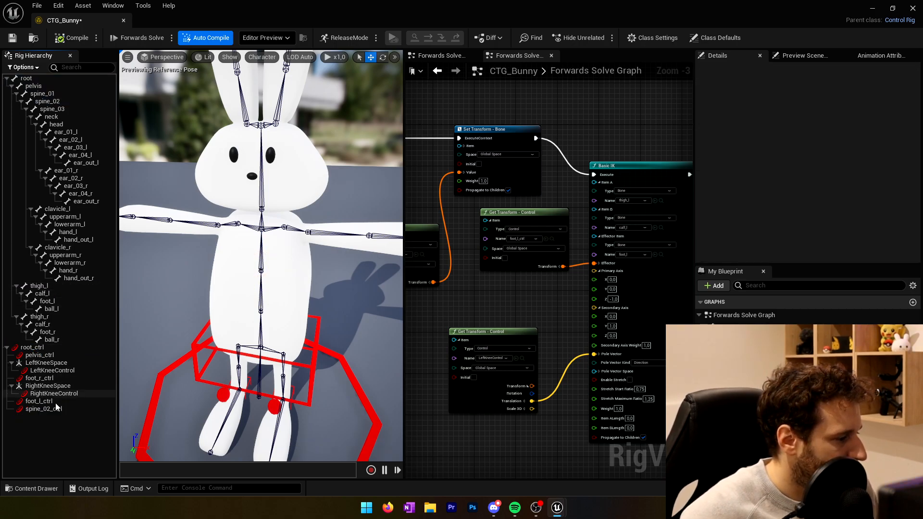
Set the shape of spine_02_ctrl to Circle_Thick
{"action": "left_click", "coordinate": [48, 409]}
{"action": "scroll", "coordinate": [847, 228], "scroll_direction": "down", "scroll_amount": 5}
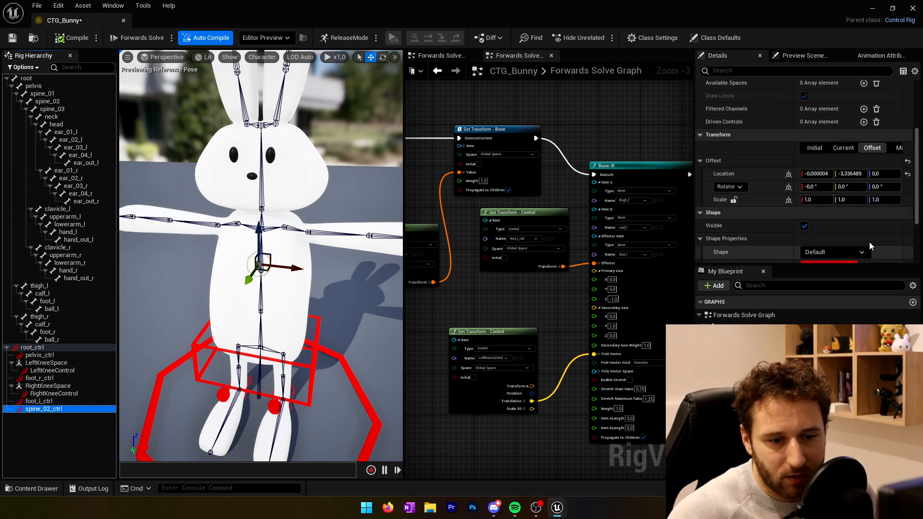
{"action": "left_click", "coordinate": [835, 165]}
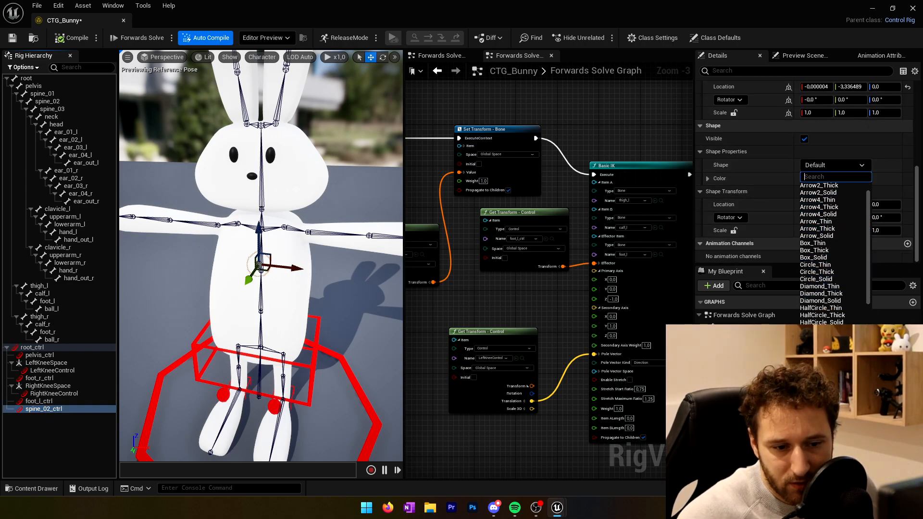
{"action": "left_click", "coordinate": [827, 272]}
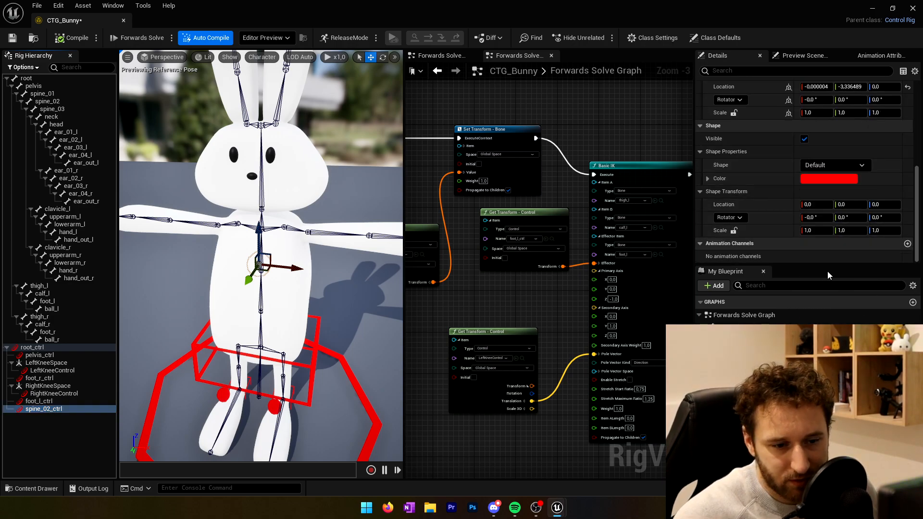
Lock the shape scale of spine_02_ctrl to uniform and set it to 5,0 so the circle surrounds the torso
{"action": "left_click", "coordinate": [820, 235]}
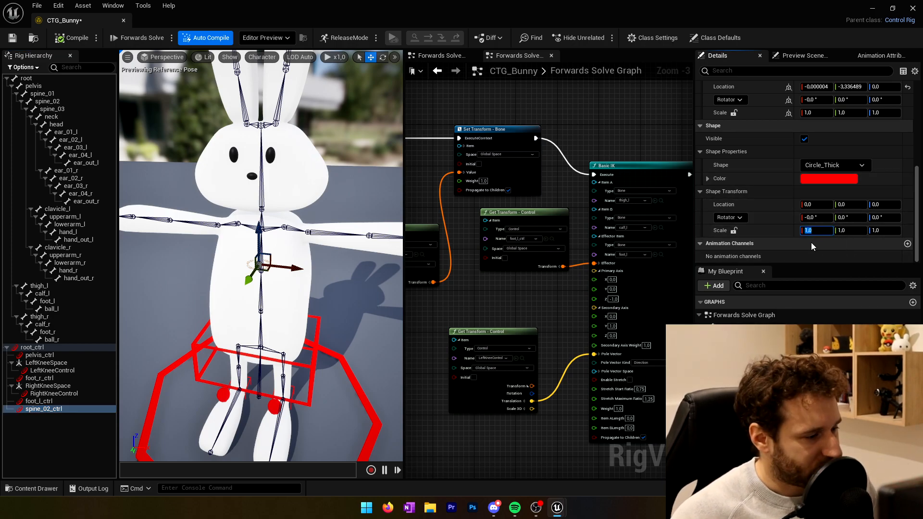
{"action": "type", "text": "4"}
{"action": "key", "text": "Return"}
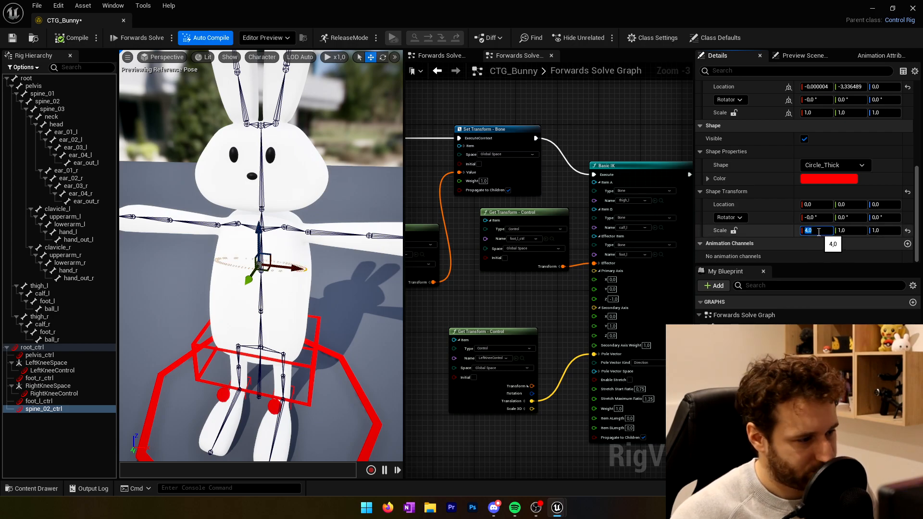
{"action": "type", "text": "1"}
{"action": "key", "text": "Return"}
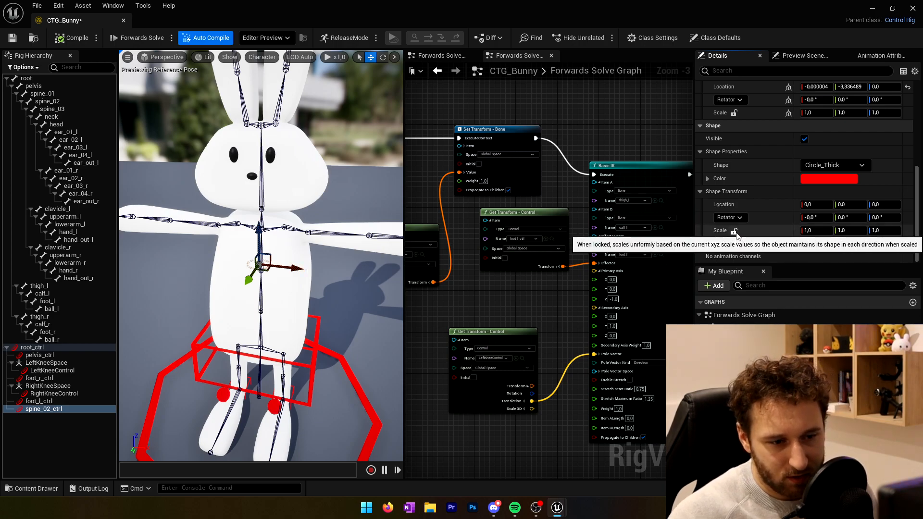
{"action": "left_click", "coordinate": [733, 230]}
{"action": "key", "text": "Return"}
{"action": "left_click_drag", "start_coordinate": [382, 280], "coordinate": [274, 280], "text": "alt"}
{"action": "left_click_drag", "start_coordinate": [337, 278], "coordinate": [290, 278], "text": "alt"}
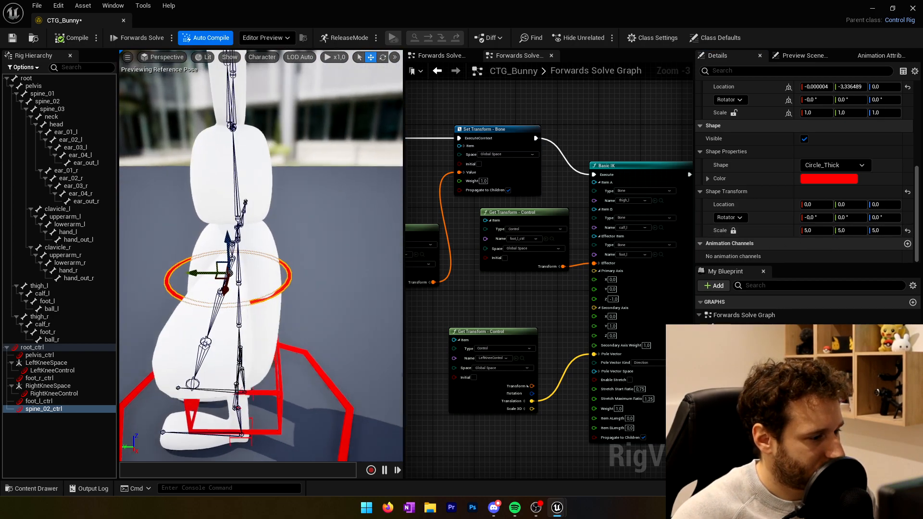
{"action": "scroll", "coordinate": [290, 277], "scroll_direction": "down", "scroll_amount": 1}
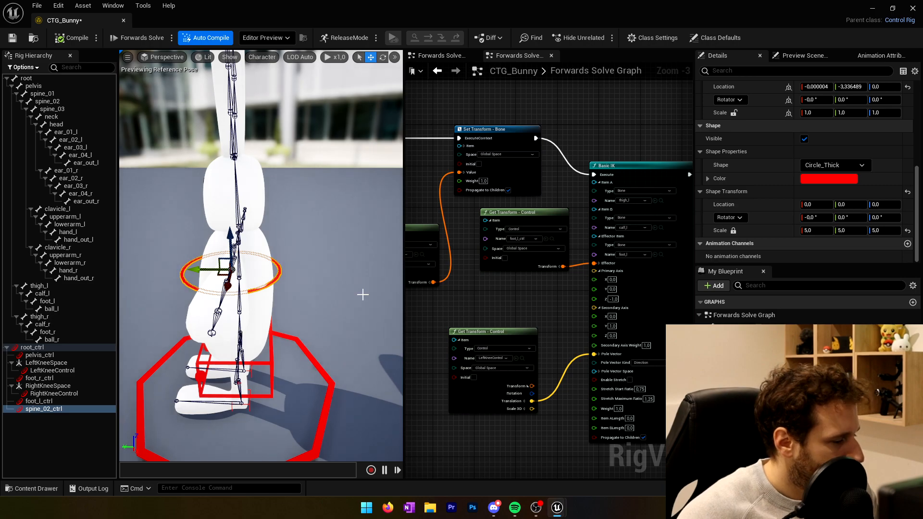
Add a Get Control node for spine_02_ctrl to the Forwards Solve graph after the last leg Basic IK
{"action": "scroll", "coordinate": [565, 230], "scroll_direction": "down", "scroll_amount": 2}
{"action": "left_click_drag", "start_coordinate": [35, 411], "coordinate": [512, 237]}
{"action": "left_click", "coordinate": [530, 257]}
{"action": "left_click_drag", "start_coordinate": [45, 102], "coordinate": [576, 205]}
{"action": "left_click", "coordinate": [592, 225]}
{"action": "left_click_drag", "start_coordinate": [496, 211], "coordinate": [570, 206]}
{"action": "left_click", "coordinate": [609, 177]}
{"action": "scroll", "coordinate": [608, 177], "scroll_direction": "up", "scroll_amount": 4}
{"action": "left_click", "coordinate": [566, 297]}
{"action": "key", "text": "Delete"}
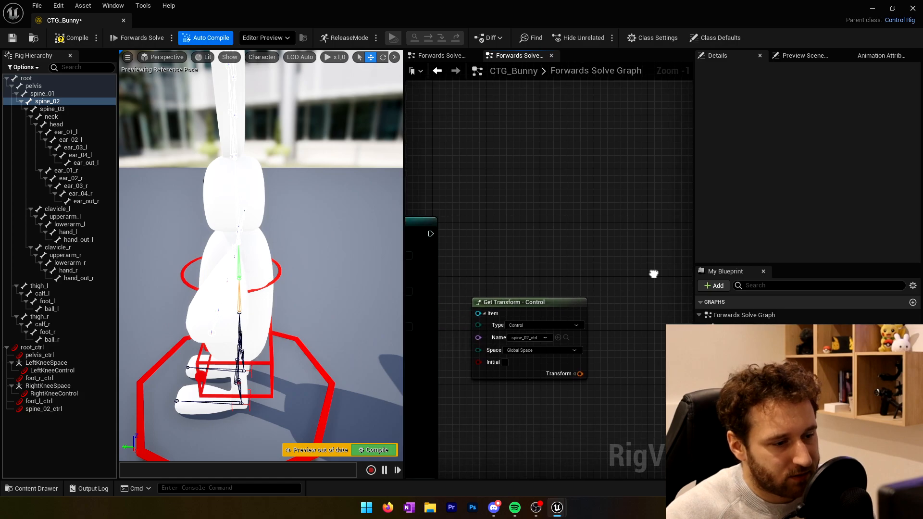
Add a Set Transform node for the spine_02 bone, chain it after the Basic IK, and feed its Value from spine_02_ctrl's Transform
{"action": "scroll", "coordinate": [653, 270], "scroll_direction": "down", "scroll_amount": 1}
{"action": "left_click_drag", "start_coordinate": [38, 102], "coordinate": [550, 188]}
{"action": "left_click", "coordinate": [577, 223]}
{"action": "left_click_drag", "start_coordinate": [425, 230], "coordinate": [557, 202]}
{"action": "left_click_drag", "start_coordinate": [555, 349], "coordinate": [556, 240]}
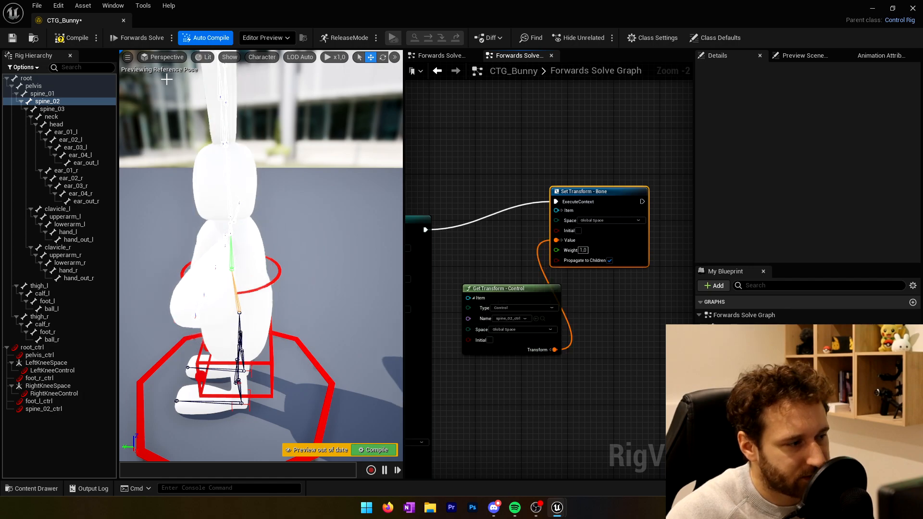
Compile the rig and rotate spine_02_ctrl to test the upper body's movement
{"action": "left_click", "coordinate": [261, 289]}
{"action": "right_click_drag", "start_coordinate": [261, 289], "coordinate": [282, 279]}
{"action": "key", "text": "e"}
{"action": "left_click_drag", "start_coordinate": [283, 277], "coordinate": [327, 264]}
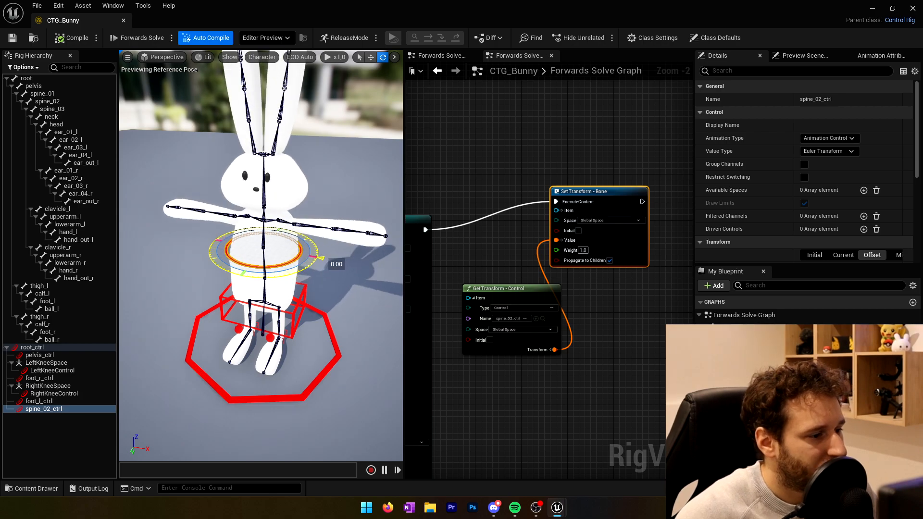
Examine the right arm's bone chain from upperarm_r through lowerarm_r to hand_r in the viewport
{"action": "left_click", "coordinate": [346, 321]}
{"action": "mouse_move", "coordinate": [346, 321]}
{"action": "right_mouse_down"}
{"action": "mouse_move", "coordinate": [326, 319]}
{"action": "mouse_move", "coordinate": [312, 303]}
{"action": "mouse_move", "coordinate": [346, 315]}
{"action": "right_mouse_up"}
{"action": "left_click", "coordinate": [299, 281]}
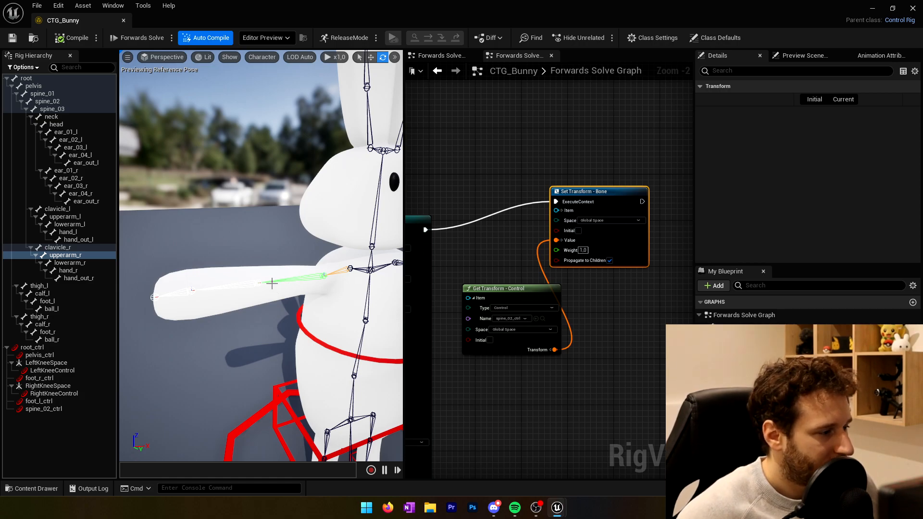
{"action": "left_click", "coordinate": [79, 256]}
{"action": "left_click", "coordinate": [68, 263]}
{"action": "left_click", "coordinate": [72, 270]}
{"action": "left_click_drag", "start_coordinate": [241, 254], "coordinate": [149, 255], "text": "alt"}
Copy the right leg's Basic IK node and paste it after the spine_02 Set Transform node
{"action": "right_click_drag", "start_coordinate": [515, 273], "coordinate": [360, 274]}
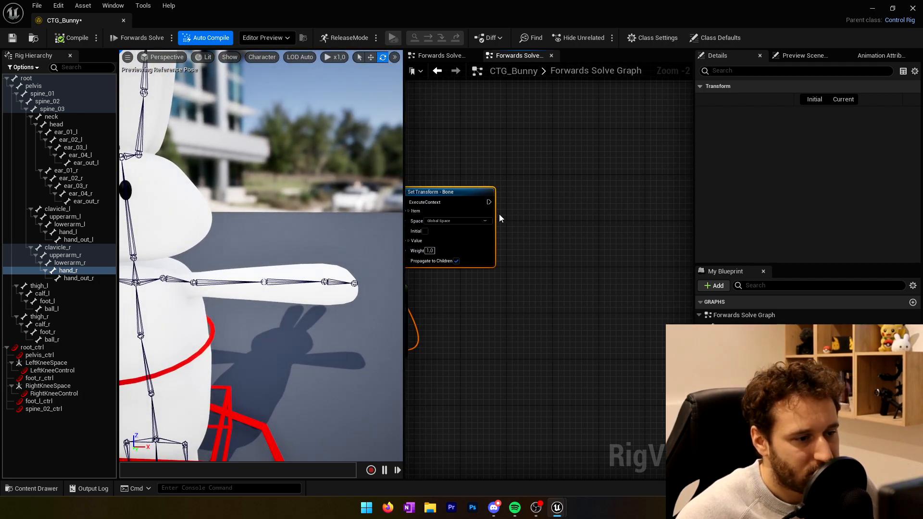
{"action": "left_click_drag", "start_coordinate": [464, 196], "coordinate": [480, 219]}
{"action": "right_click_drag", "start_coordinate": [529, 240], "coordinate": [673, 177]}
{"action": "scroll", "coordinate": [673, 221], "scroll_direction": "down", "scroll_amount": 1}
{"action": "scroll", "coordinate": [674, 177], "scroll_direction": "down", "scroll_amount": 1}
{"action": "left_click", "coordinate": [474, 175]}
{"action": "right_click_drag", "start_coordinate": [558, 216], "coordinate": [298, 206]}
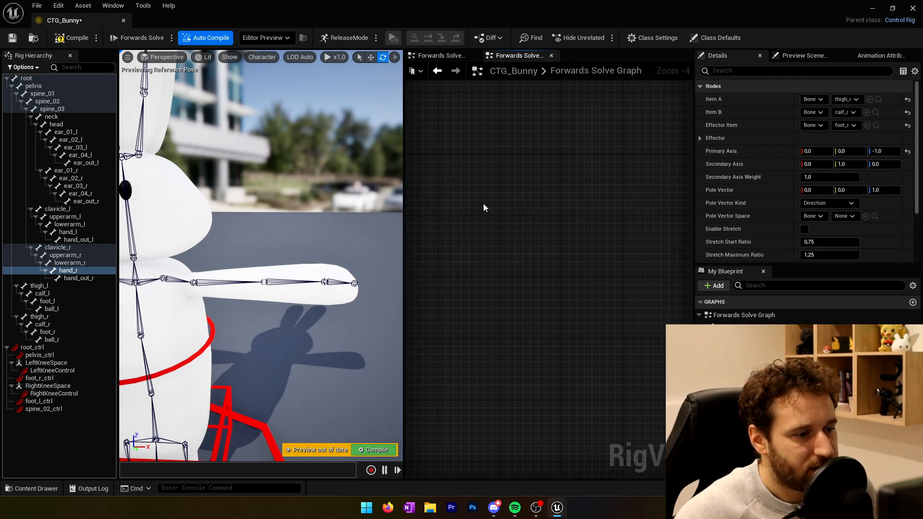
{"action": "key", "text": "ctrl+v"}
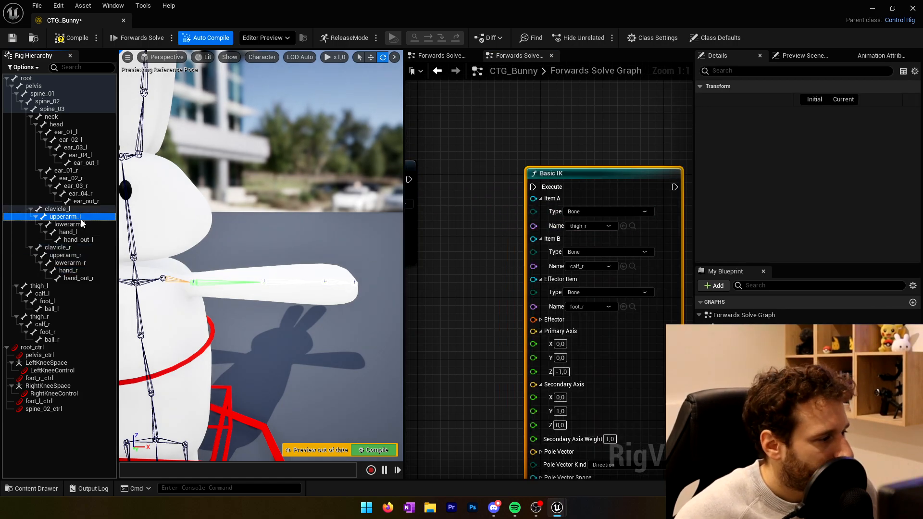
Set the pasted Basic IK's Item A to upperarm_l, Item B to lowerarm_l and Effector Item to hand_l
{"action": "left_click", "coordinate": [624, 226]}
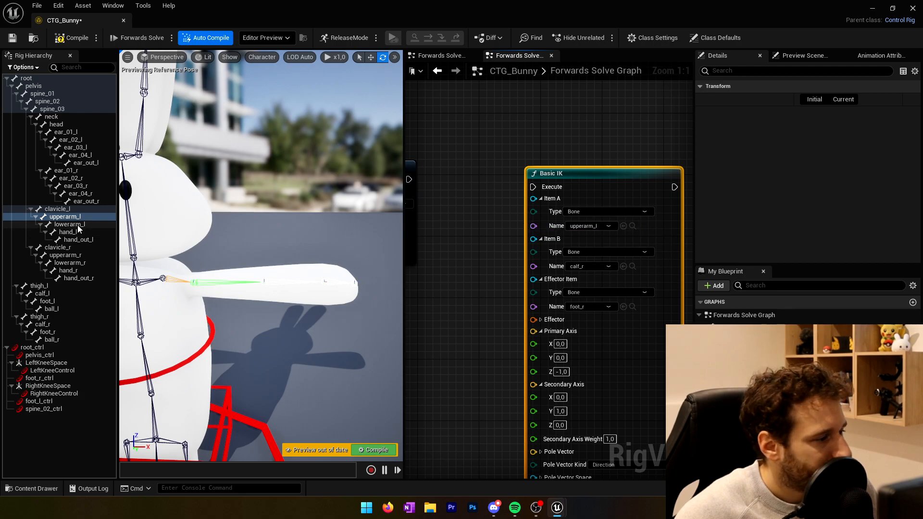
{"action": "left_click", "coordinate": [70, 224]}
{"action": "left_click", "coordinate": [623, 267]}
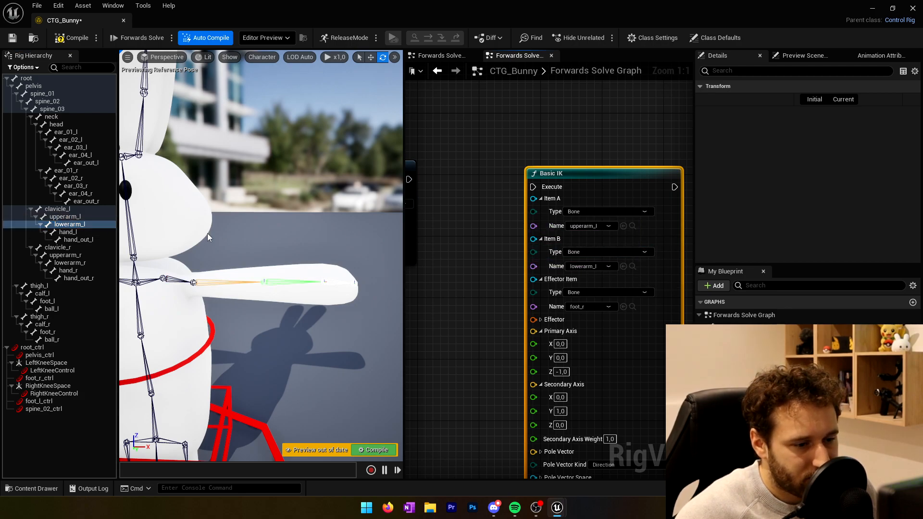
{"action": "left_click", "coordinate": [76, 234]}
{"action": "left_click", "coordinate": [623, 306]}
{"action": "right_click_drag", "start_coordinate": [459, 243], "coordinate": [507, 247]}
{"action": "right_click_drag", "start_coordinate": [520, 315], "coordinate": [530, 246]}
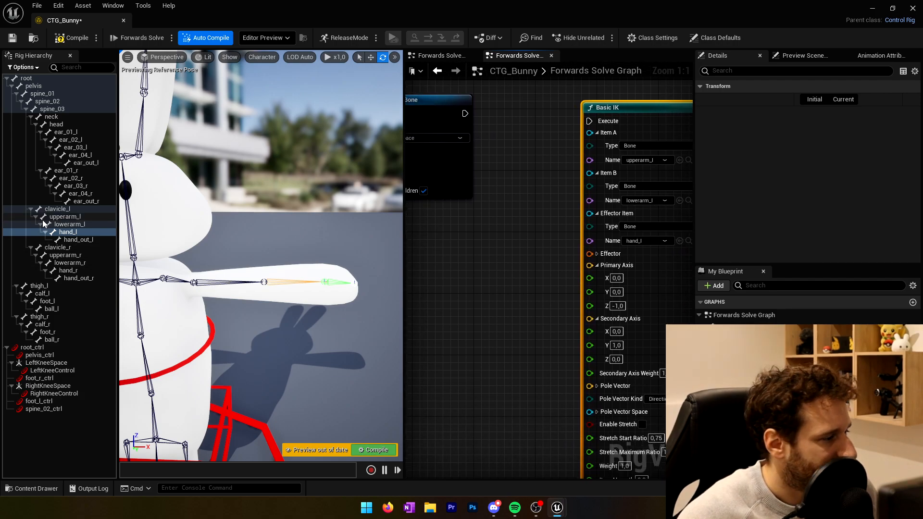
Create a new control on the hand_l bone
{"action": "right_click", "coordinate": [62, 233]}
{"action": "mouse_move", "coordinate": [105, 238]}
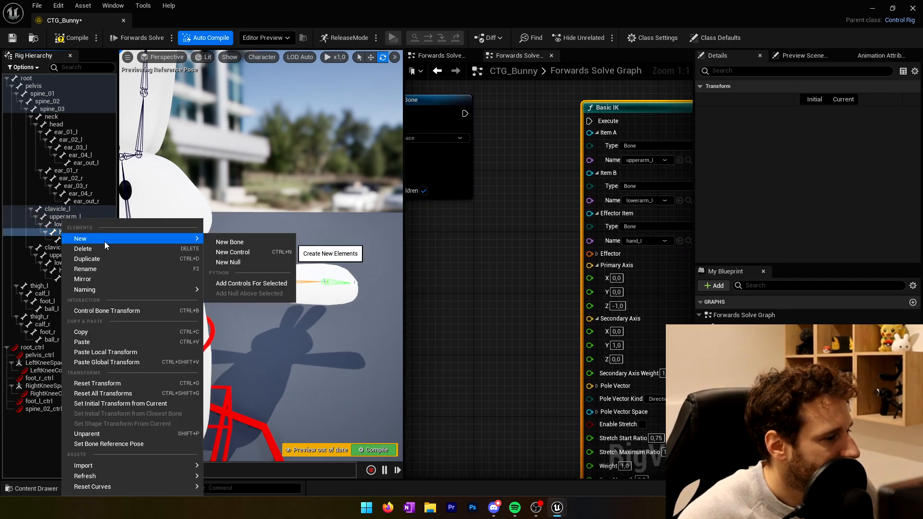
{"action": "left_click", "coordinate": [233, 253]}
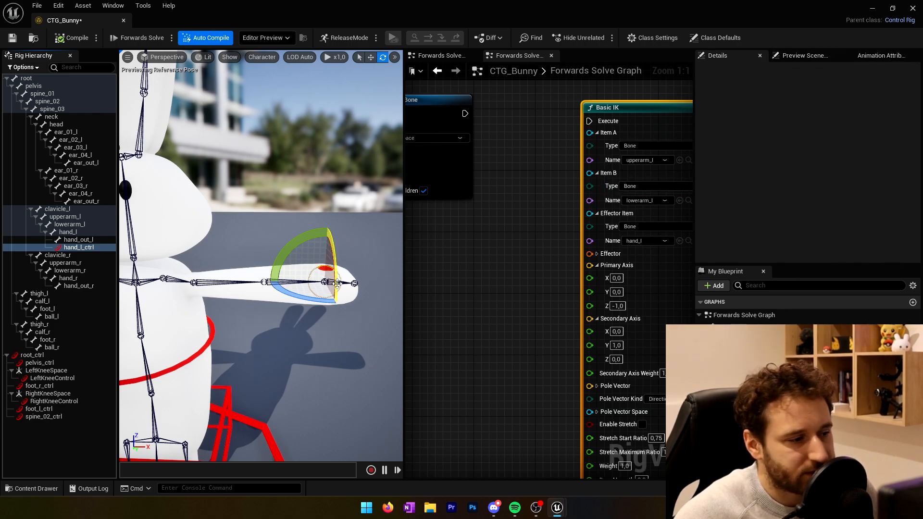
Set the shape of hand_l_ctrl to Box_Thick
{"action": "left_click", "coordinate": [333, 257]}
{"action": "left_click", "coordinate": [326, 269]}
{"action": "scroll", "coordinate": [798, 222], "scroll_direction": "down", "scroll_amount": 6}
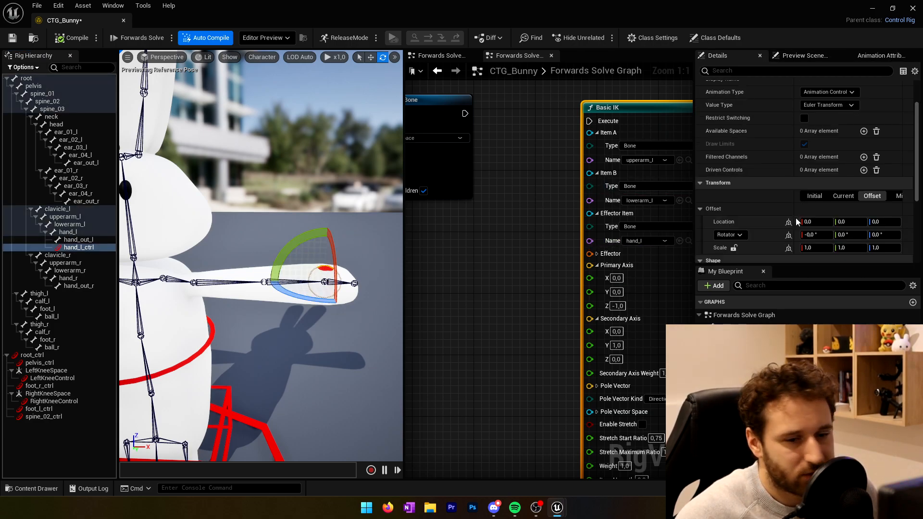
{"action": "left_click", "coordinate": [835, 166]}
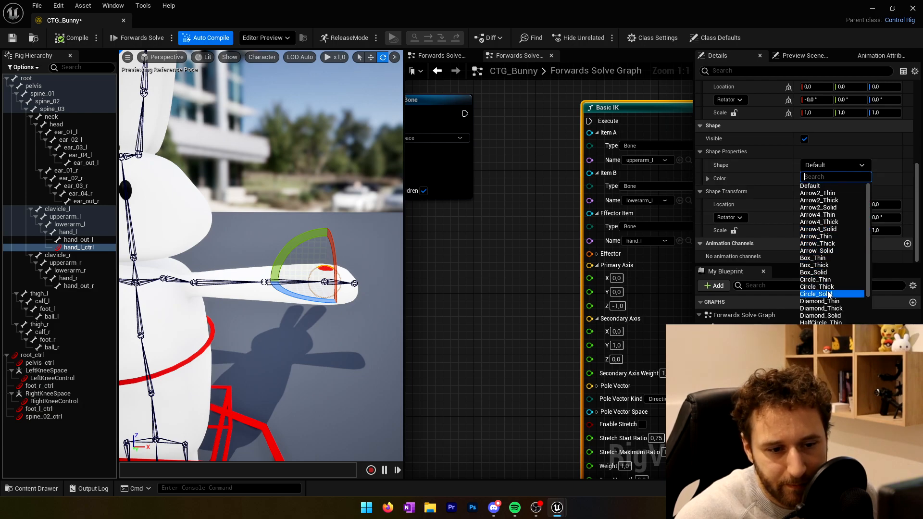
{"action": "left_click", "coordinate": [827, 272]}
{"action": "left_click", "coordinate": [827, 165]}
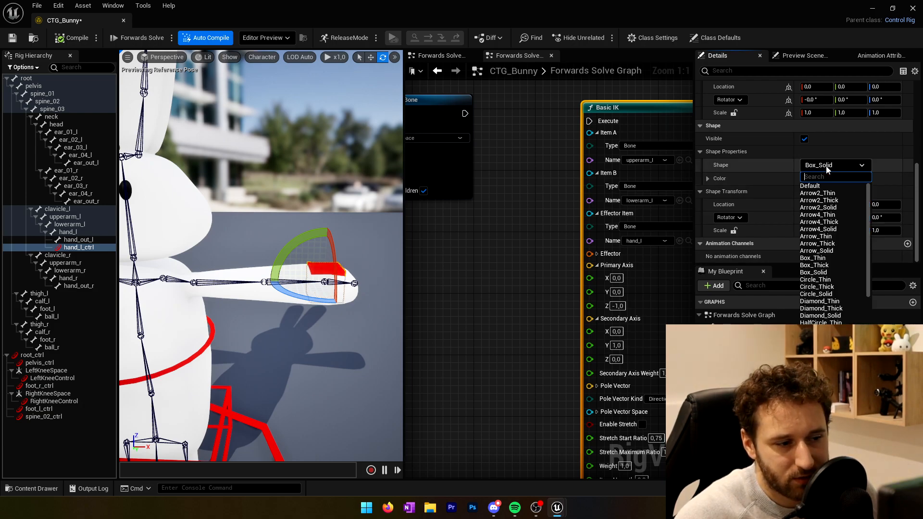
{"action": "left_click", "coordinate": [826, 267]}
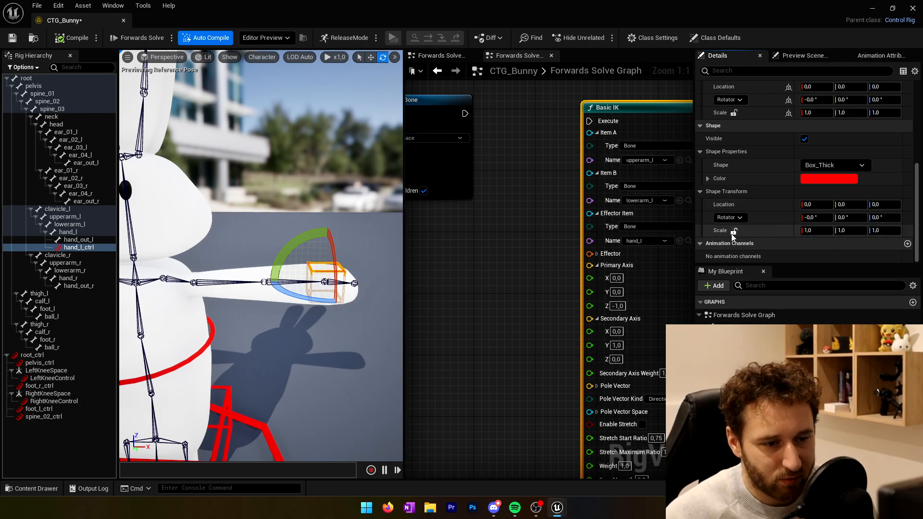
Set hand_l_ctrl's shape scale to 1,25 on all axes so the box encloses the hand
{"action": "left_click", "coordinate": [822, 234]}
{"action": "type", "text": "1.5"}
{"action": "left_click", "coordinate": [841, 232]}
{"action": "type", "text": "1,5"}
{"action": "key", "text": "Return"}
{"action": "mouse_move", "coordinate": [379, 296]}
{"action": "left_mouse_down", "text": "alt"}
{"action": "mouse_move", "coordinate": [322, 313]}
{"action": "mouse_move", "coordinate": [384, 291]}
{"action": "left_mouse_up", "text": "alt"}
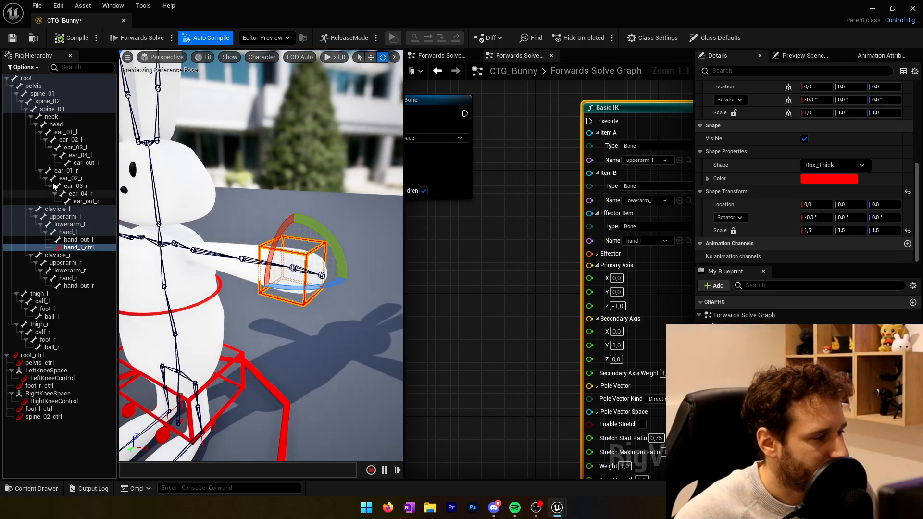
{"action": "type", "text": "1.25"}
{"action": "key", "text": "Return"}
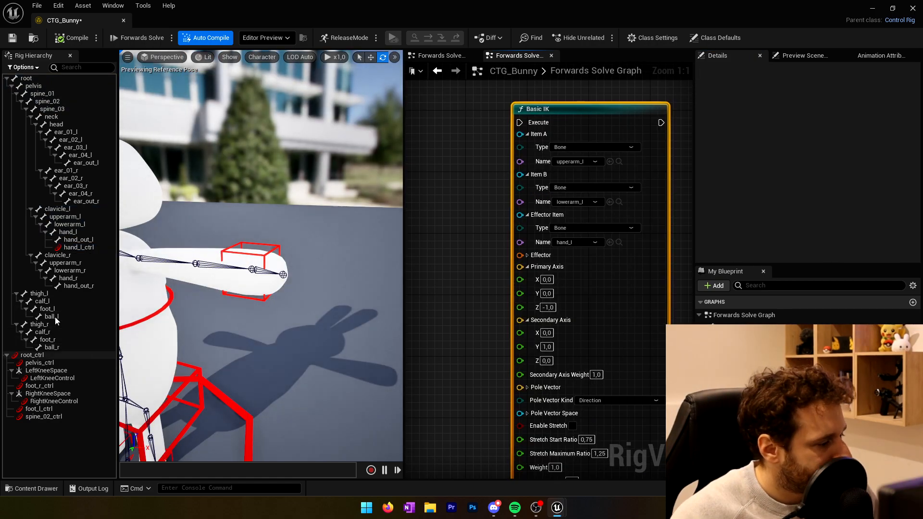
Unparent hand_l_ctrl from the hand_l bone and parent it under spine_02_ctrl
{"action": "left_click", "coordinate": [72, 248]}
{"action": "key", "text": "shift+p"}
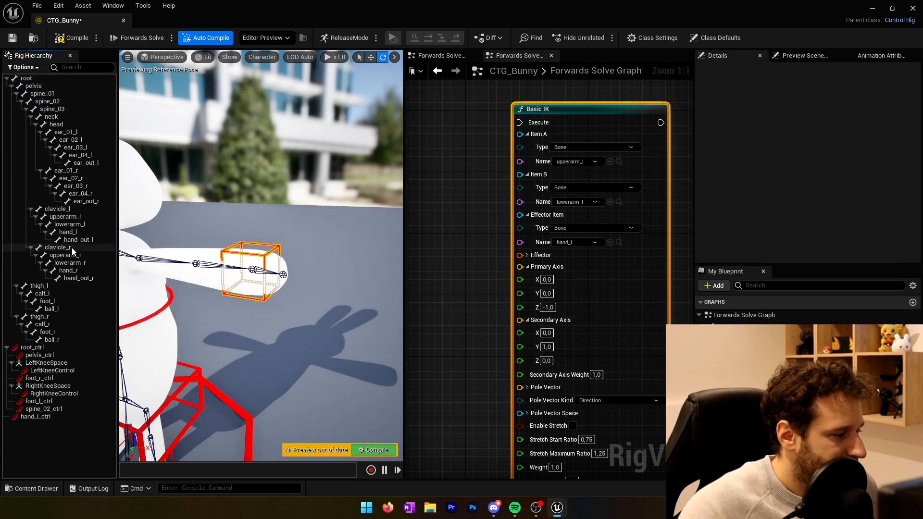
{"action": "mouse_move", "coordinate": [37, 417]}
{"action": "left_mouse_down"}
{"action": "mouse_move", "coordinate": [35, 348]}
{"action": "mouse_move", "coordinate": [44, 411]}
{"action": "left_mouse_up"}
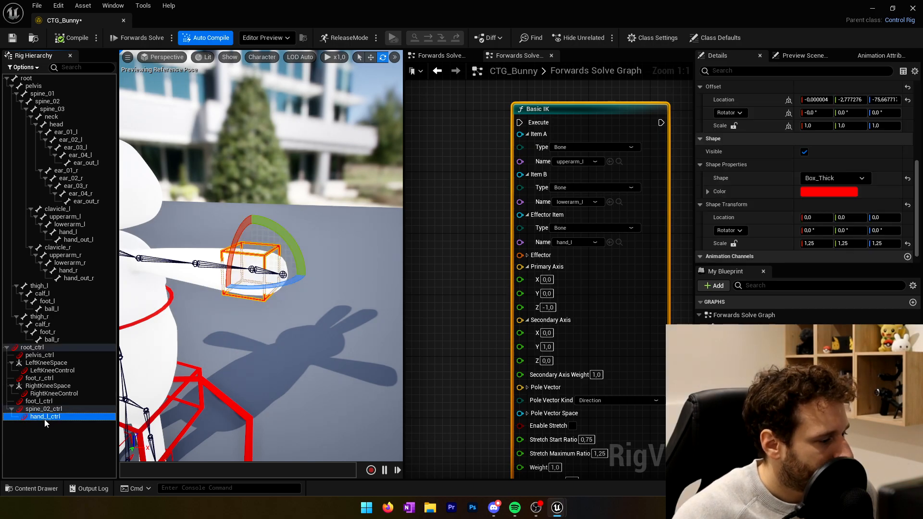
{"action": "left_click_drag", "start_coordinate": [438, 212], "coordinate": [433, 221]}
{"action": "left_click", "coordinate": [449, 261]}
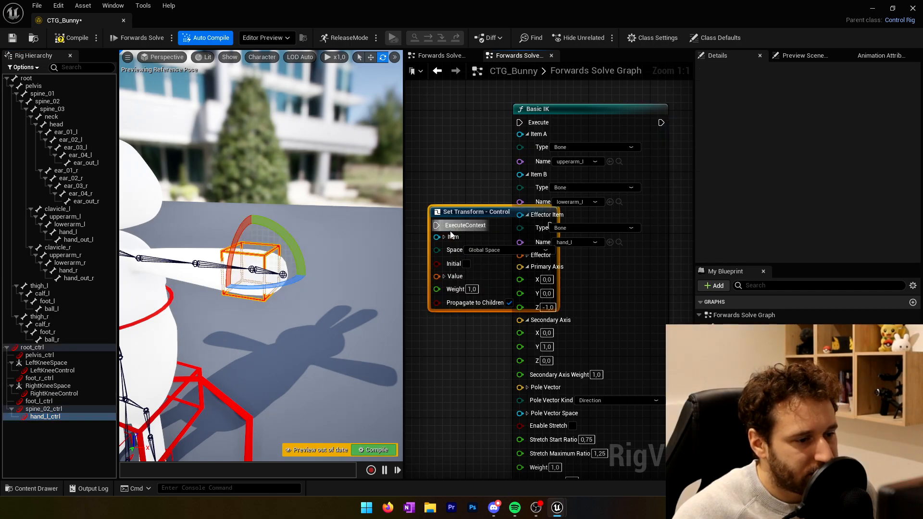
{"action": "key", "text": "Delete"}
Add a Get Transform node for hand_l_ctrl and connect its Transform to the Effector of the left arm's Basic IK node
{"action": "left_click_drag", "start_coordinate": [64, 417], "coordinate": [462, 275]}
{"action": "left_click", "coordinate": [471, 281]}
{"action": "scroll", "coordinate": [519, 195], "scroll_direction": "down", "scroll_amount": 2}
{"action": "left_click_drag", "start_coordinate": [533, 230], "coordinate": [441, 234]}
{"action": "left_click_drag", "start_coordinate": [511, 296], "coordinate": [566, 222]}
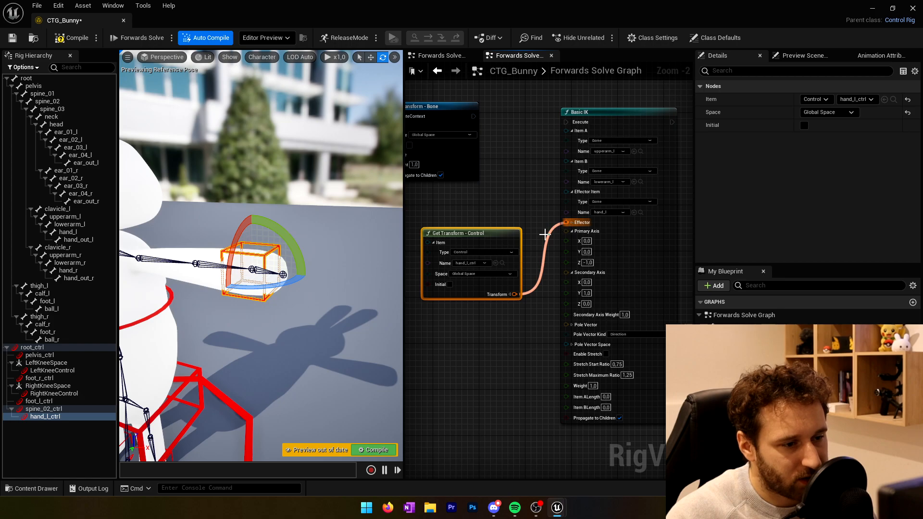
{"action": "left_click_drag", "start_coordinate": [469, 240], "coordinate": [475, 230]}
Connect the execution output of the preceding Set Transform - Bone node to the left arm's Basic IK node and compile the rig
{"action": "left_click", "coordinate": [72, 39]}
{"action": "right_click_drag", "start_coordinate": [464, 103], "coordinate": [465, 129]}
{"action": "left_click_drag", "start_coordinate": [475, 142], "coordinate": [567, 148]}
{"action": "left_click", "coordinate": [74, 38]}
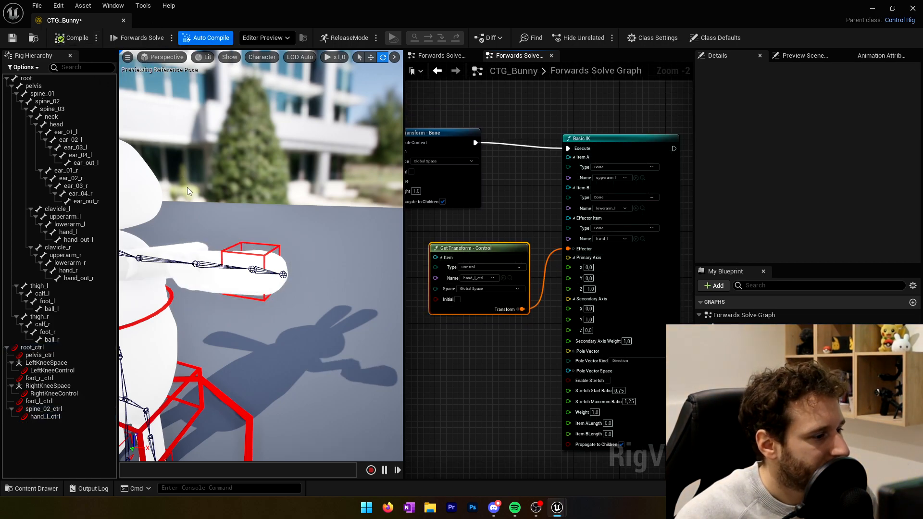
Set the left arm Basic IK node's Primary Axis to X 1 and Z 0, and its Secondary Axis Y to 0
{"action": "left_click_drag", "start_coordinate": [263, 242], "coordinate": [144, 298], "text": "alt"}
{"action": "scroll", "coordinate": [263, 242], "scroll_direction": "down", "scroll_amount": 4}
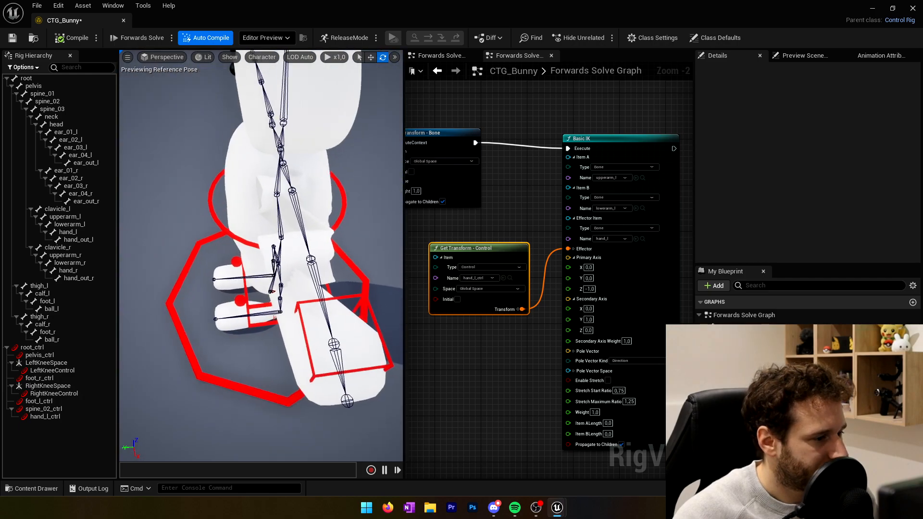
{"action": "left_click_drag", "start_coordinate": [263, 241], "coordinate": [234, 242], "text": "alt"}
{"action": "left_click_drag", "start_coordinate": [328, 313], "coordinate": [224, 293], "text": "alt"}
{"action": "left_click_drag", "start_coordinate": [307, 247], "coordinate": [314, 275], "text": "alt"}
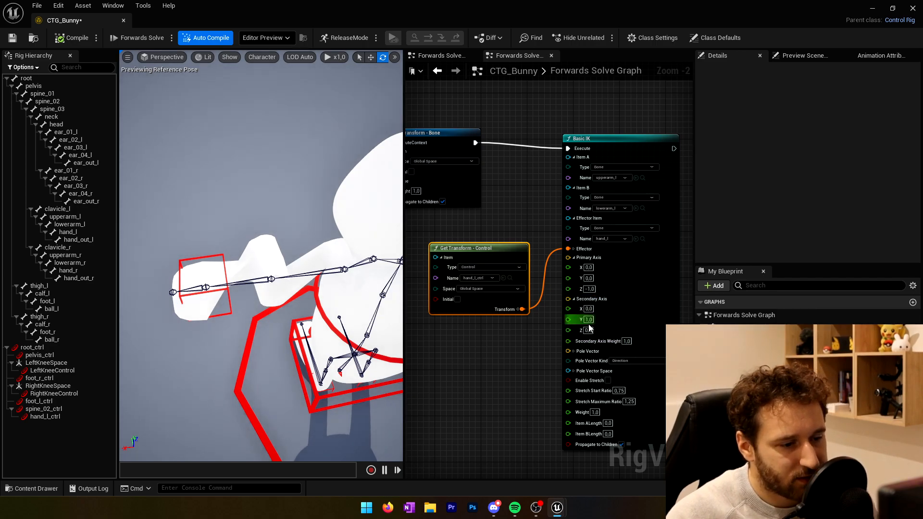
{"action": "type", "text": "-"}
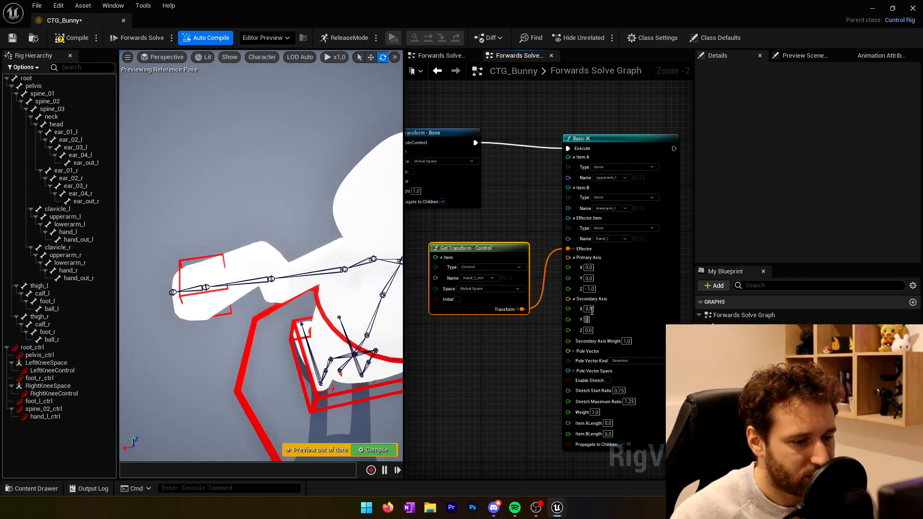
{"action": "left_click", "coordinate": [590, 289]}
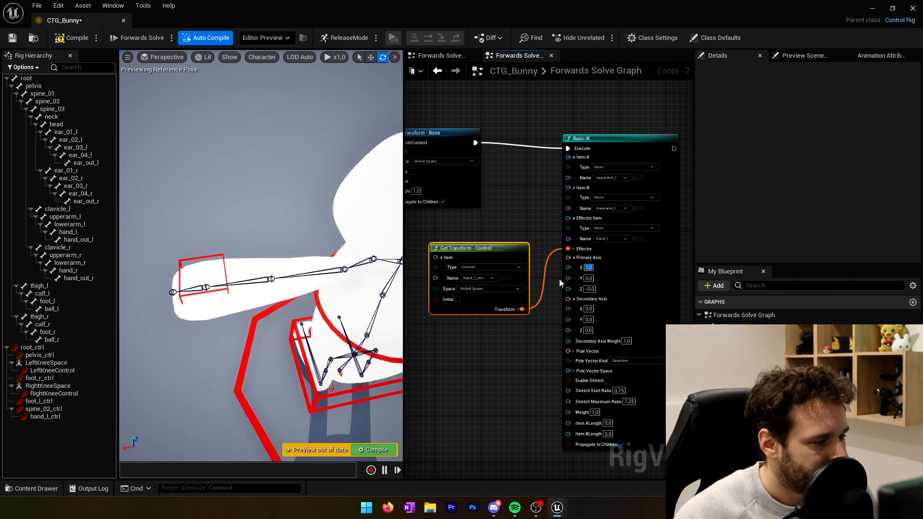
Try the left arm Basic IK node's Primary Axis along Y with 1 and -1, with X at 0
{"action": "left_click", "coordinate": [590, 268]}
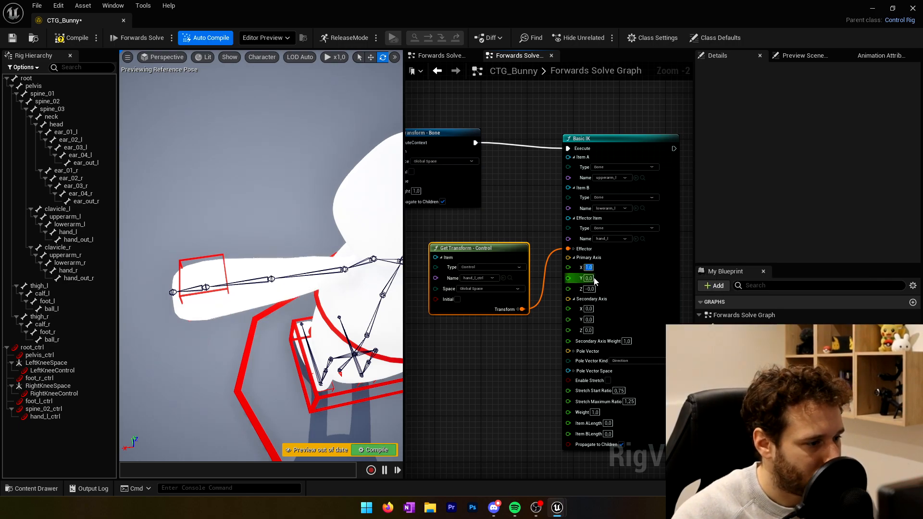
{"action": "type", "text": "0"}
{"action": "left_click", "coordinate": [588, 279]}
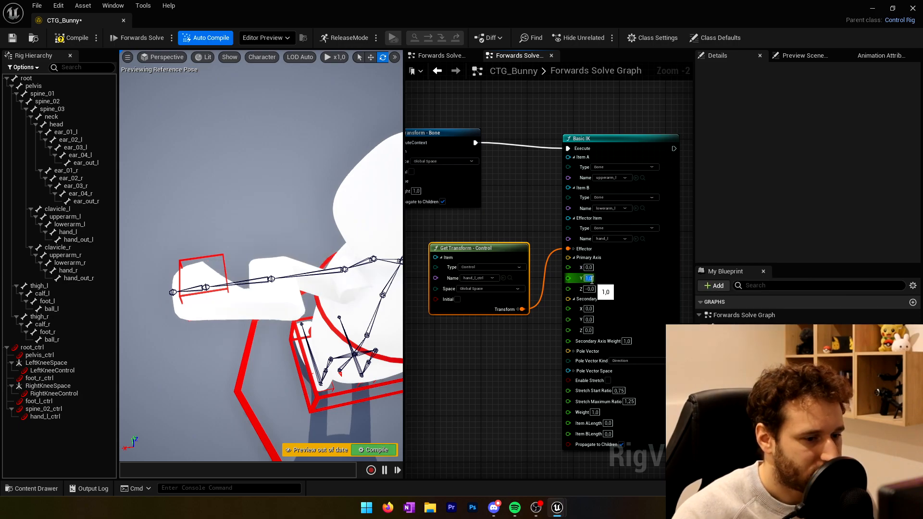
{"action": "type", "text": "-1"}
{"action": "key", "text": "Return"}
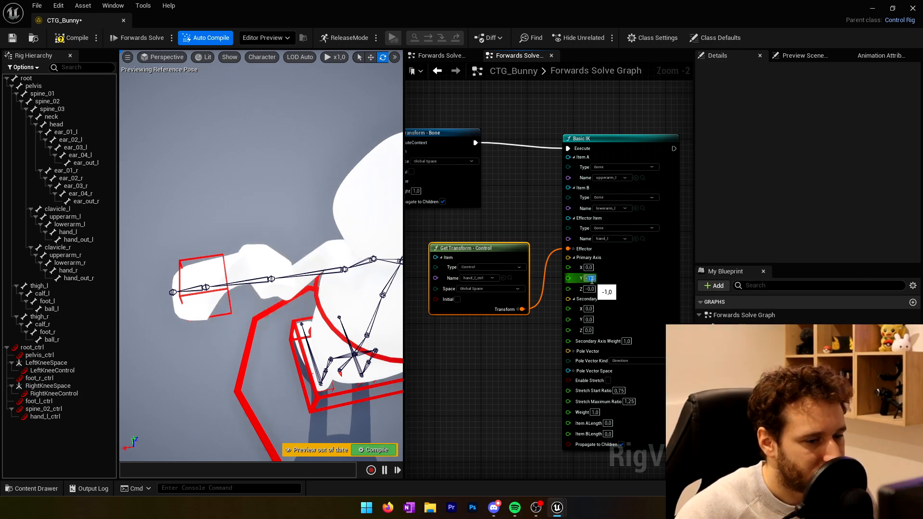
{"action": "type", "text": "-0"}
Try the Basic IK node's Primary Axis along Z with 1 and -1, and restore it to X 1 and Z 0
{"action": "left_click", "coordinate": [592, 290]}
{"action": "type", "text": "1"}
{"action": "key", "text": "Return"}
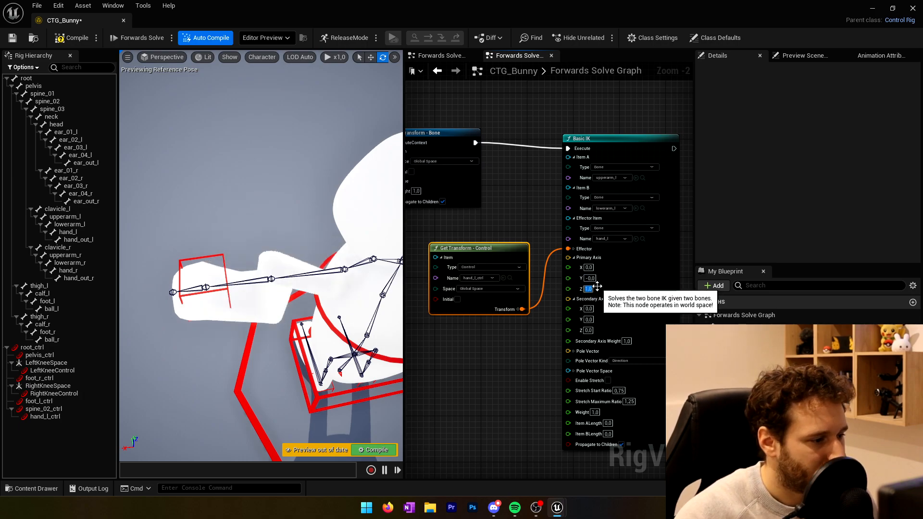
{"action": "type", "text": "-1"}
{"action": "key", "text": "Return"}
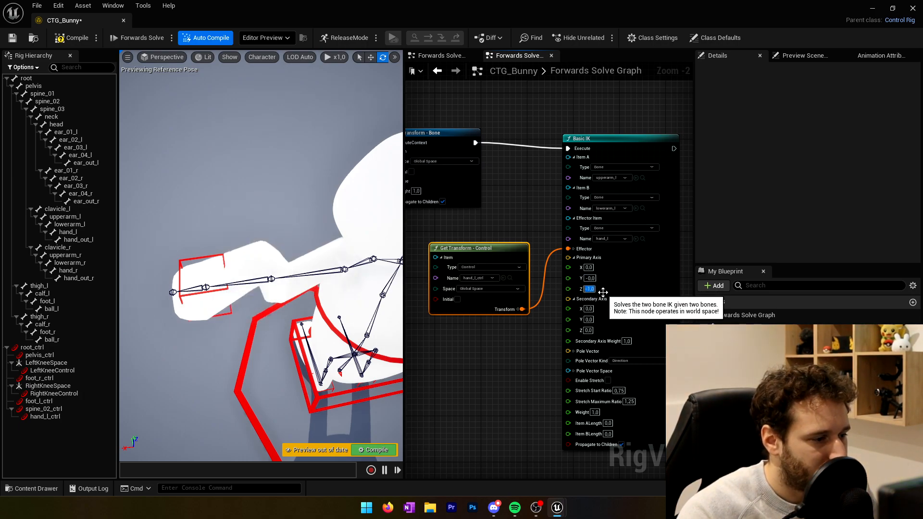
{"action": "type", "text": "0"}
{"action": "key", "text": "Return"}
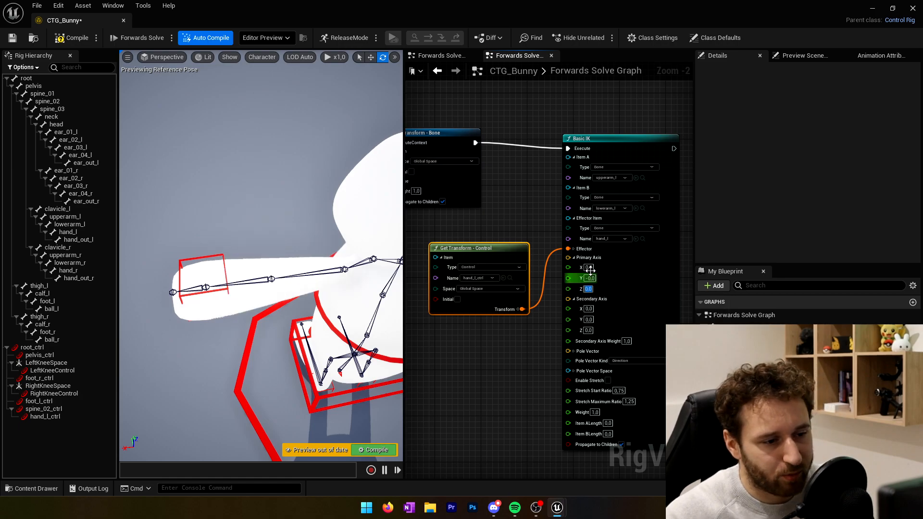
{"action": "left_click", "coordinate": [589, 268]}
{"action": "type", "text": "1"}
{"action": "key", "text": "Return"}
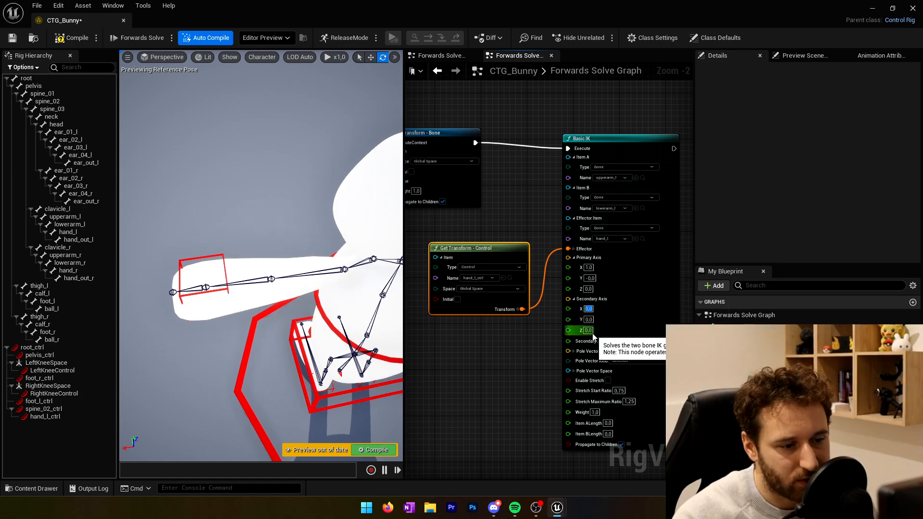
Try the Basic IK node's Secondary Axis along X, and along Y with 1 and -1
{"action": "key", "text": "Return"}
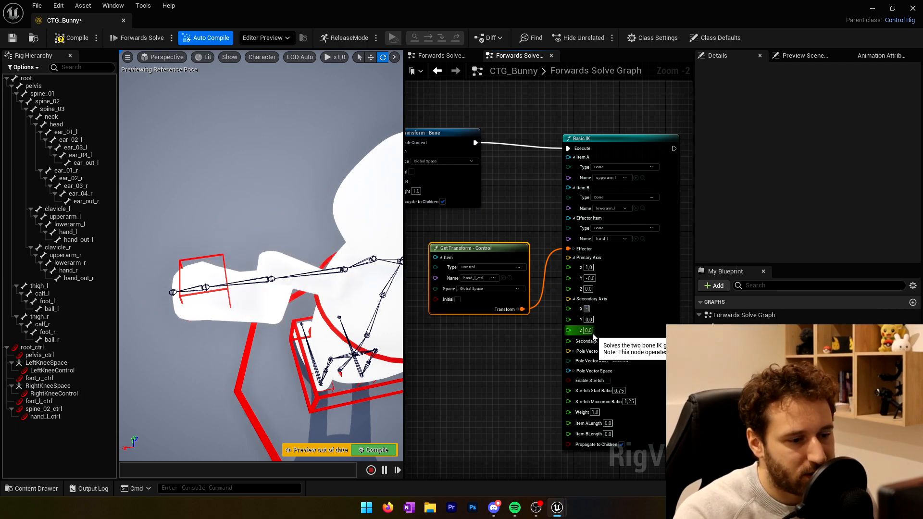
{"action": "key", "text": "Return"}
{"action": "type", "text": "1"}
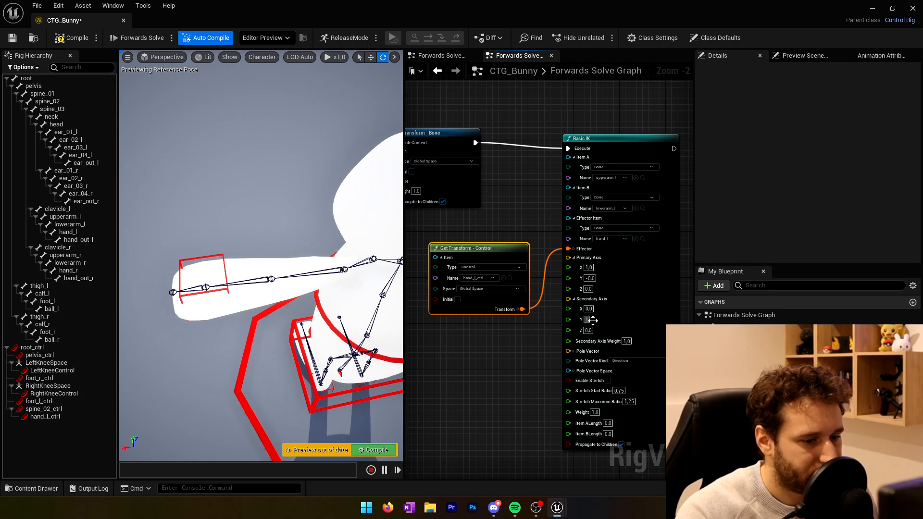
{"action": "key", "text": "Return"}
{"action": "type", "text": "-1"}
{"action": "key", "text": "Return"}
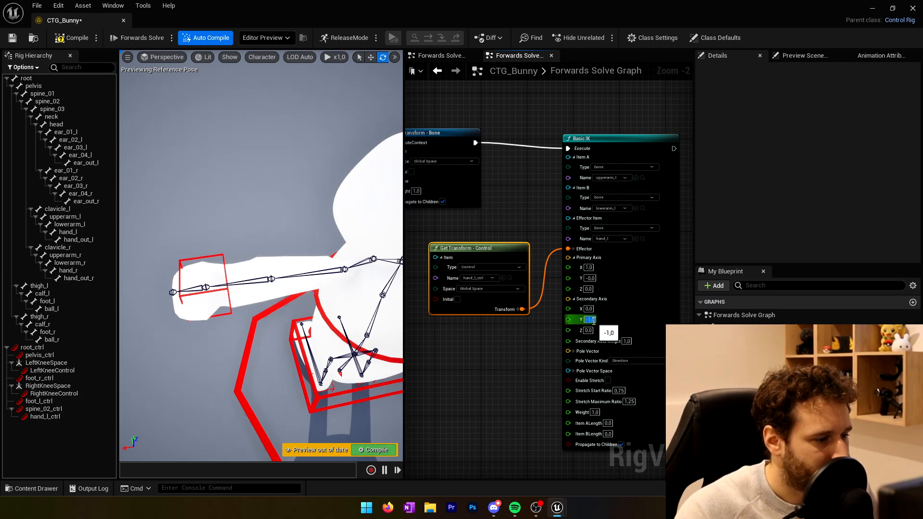
Try 1 for the Basic IK node's Secondary Axis Z and settle on -1, with Y at 0
{"action": "left_click", "coordinate": [589, 330]}
{"action": "type", "text": "1"}
{"action": "key", "text": "Return"}
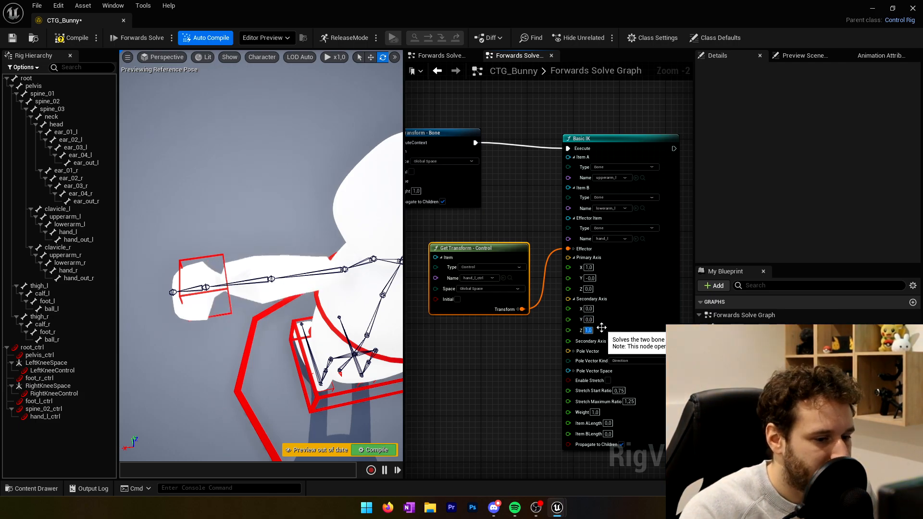
{"action": "type", "text": "-"}
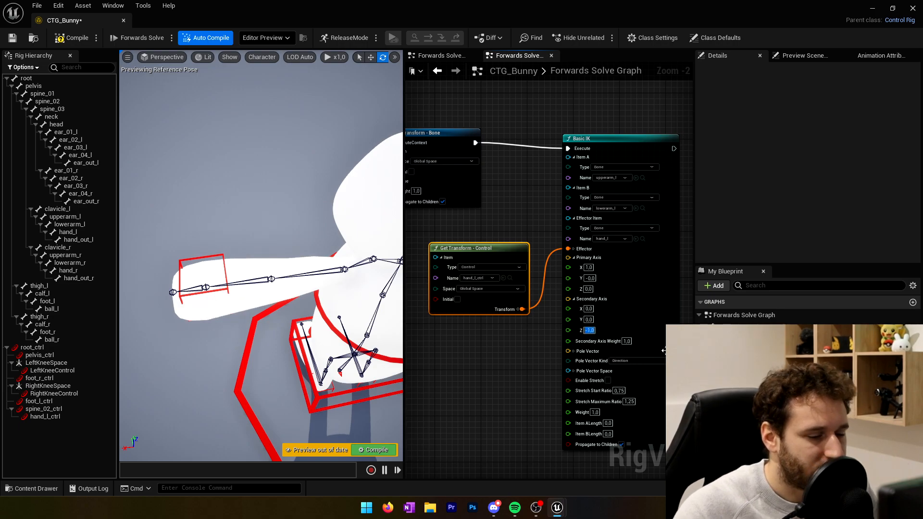
{"action": "type", "text": "1"}
{"action": "key", "text": "Return"}
Test the left arm IK by moving hand_l_ctrl in the viewport, then compile and save the rig
{"action": "right_click_drag", "start_coordinate": [261, 256], "coordinate": [366, 250]}
{"action": "left_click", "coordinate": [355, 239]}
{"action": "key", "text": "w"}
{"action": "left_click", "coordinate": [13, 39]}
{"action": "left_click", "coordinate": [346, 244]}
{"action": "mouse_move", "coordinate": [368, 258]}
{"action": "left_mouse_down"}
{"action": "mouse_move", "coordinate": [337, 269]}
{"action": "mouse_move", "coordinate": [342, 280]}
{"action": "mouse_move", "coordinate": [342, 258]}
{"action": "mouse_move", "coordinate": [374, 262]}
{"action": "mouse_move", "coordinate": [364, 266]}
{"action": "left_mouse_up"}
{"action": "right_click_drag", "start_coordinate": [364, 266], "coordinate": [260, 252]}
{"action": "right_click_drag", "start_coordinate": [321, 252], "coordinate": [144, 92]}
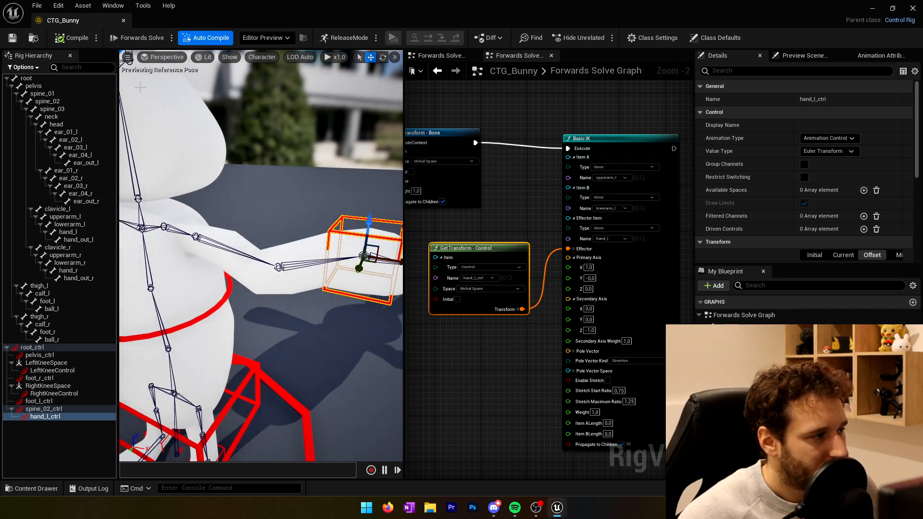
{"action": "left_click", "coordinate": [66, 41]}
{"action": "left_click", "coordinate": [13, 39]}
Create a null on the lowerarm_l bone and name it LeftElbowSpace
{"action": "right_click_drag", "start_coordinate": [243, 138], "coordinate": [289, 226]}
{"action": "left_click", "coordinate": [265, 232]}
{"action": "key", "text": "f"}
{"action": "scroll", "coordinate": [261, 254], "scroll_direction": "down", "scroll_amount": 4}
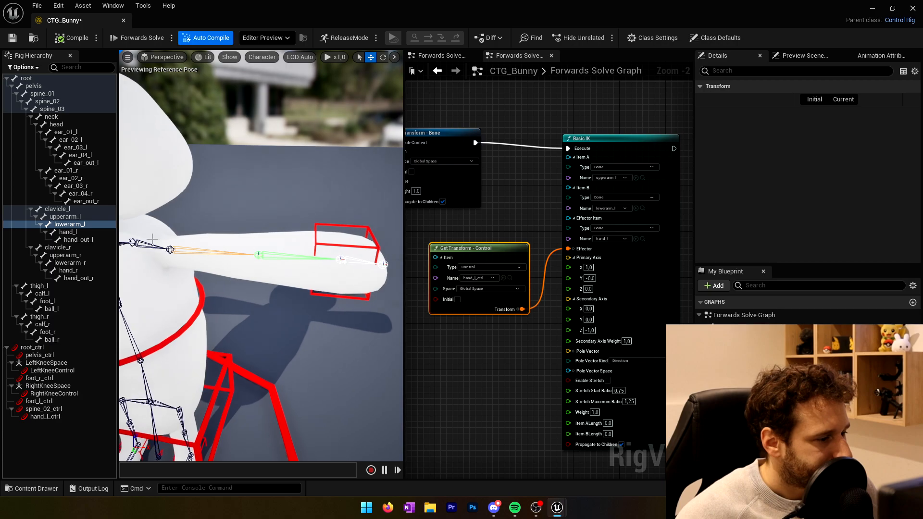
{"action": "right_click", "coordinate": [62, 231]}
{"action": "mouse_move", "coordinate": [84, 239]}
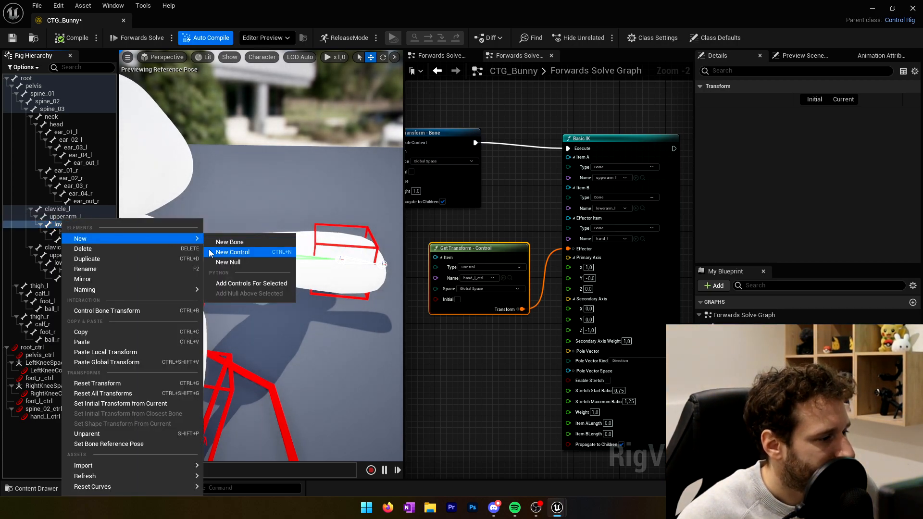
{"action": "left_click", "coordinate": [226, 262]}
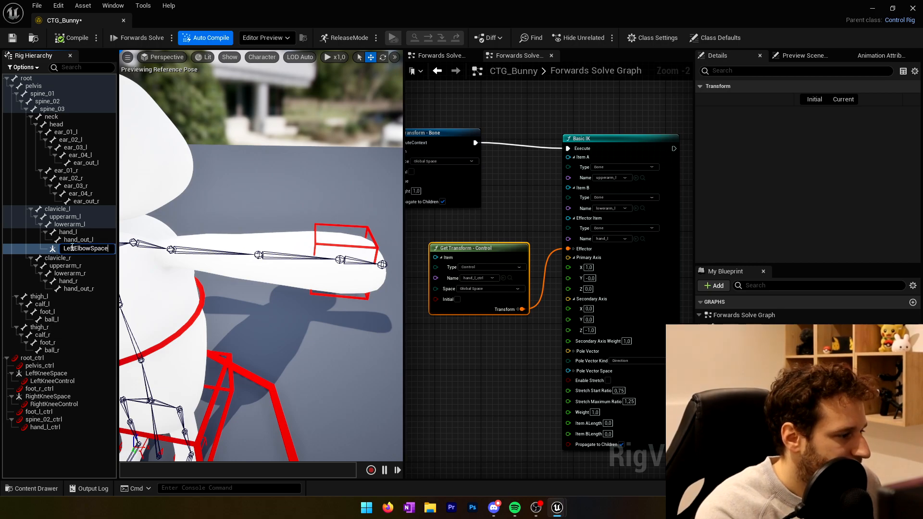
{"action": "key", "text": "Return"}
Create a control under LeftElbowSpace and name it LeftElbowControl
{"action": "right_click", "coordinate": [75, 247]}
{"action": "mouse_move", "coordinate": [128, 260]}
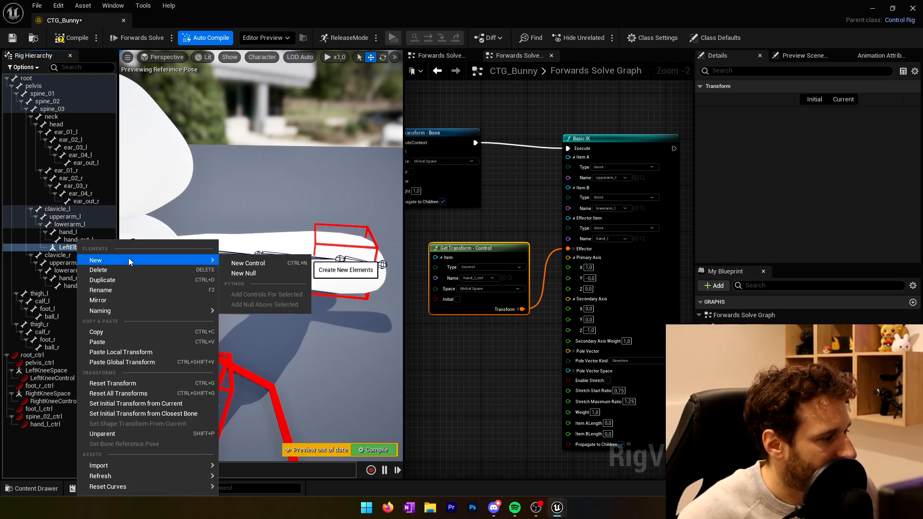
{"action": "left_click", "coordinate": [248, 263]}
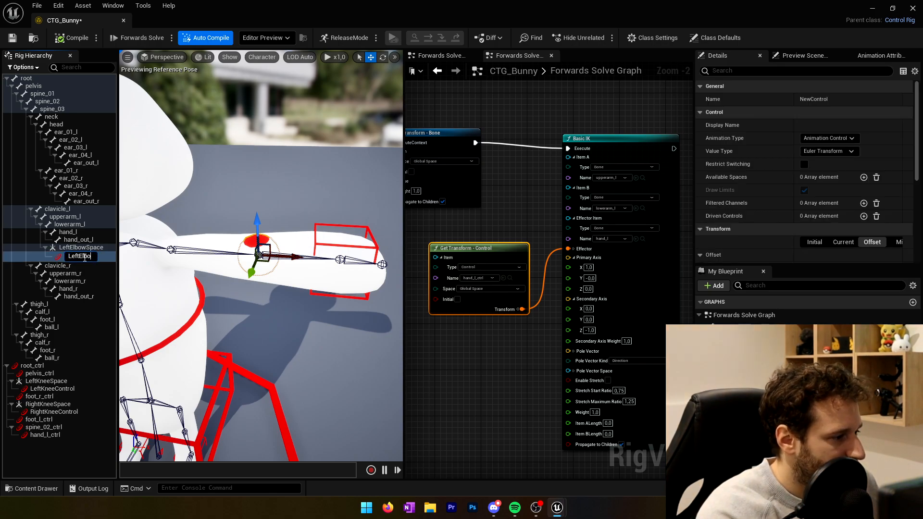
{"action": "key", "text": "Return"}
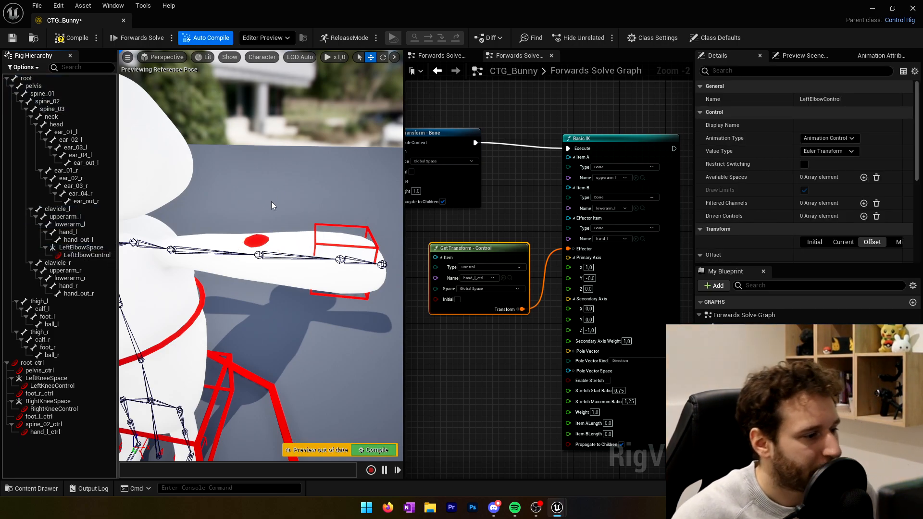
Keep LeftElbowControl's Default shape and set its shape scale to 0,8 on all axes
{"action": "left_click", "coordinate": [256, 236]}
{"action": "scroll", "coordinate": [256, 236], "scroll_direction": "down", "scroll_amount": 3}
{"action": "left_click_drag", "start_coordinate": [256, 236], "coordinate": [139, 240], "text": "alt"}
{"action": "scroll", "coordinate": [802, 211], "scroll_direction": "down", "scroll_amount": 3}
{"action": "left_click", "coordinate": [820, 169]}
{"action": "scroll", "coordinate": [750, 201], "scroll_direction": "down", "scroll_amount": 2}
{"action": "left_click", "coordinate": [834, 224]}
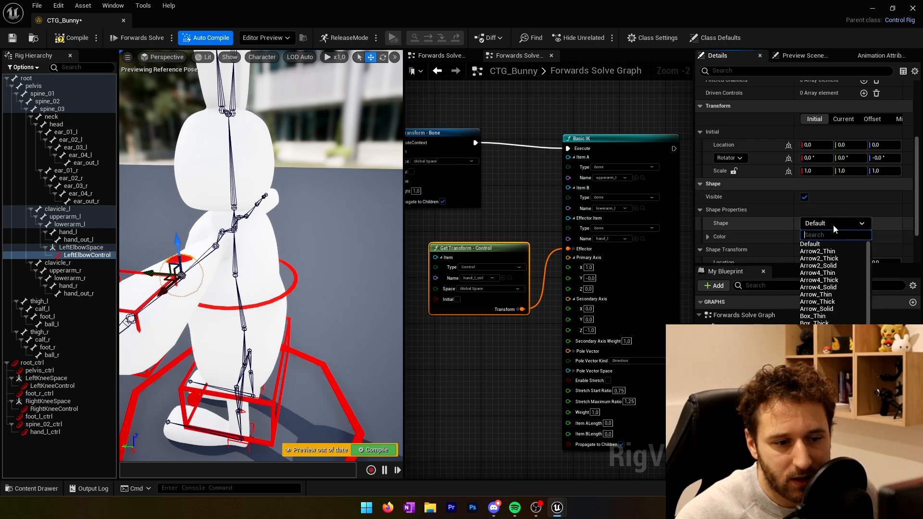
{"action": "scroll", "coordinate": [833, 231], "scroll_direction": "down", "scroll_amount": 2}
{"action": "left_click", "coordinate": [824, 209]}
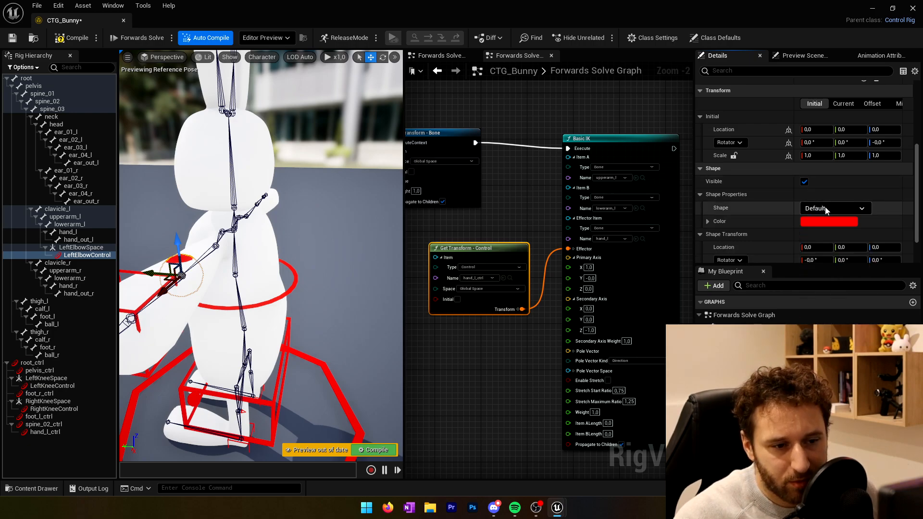
{"action": "scroll", "coordinate": [810, 256], "scroll_direction": "down", "scroll_amount": 2}
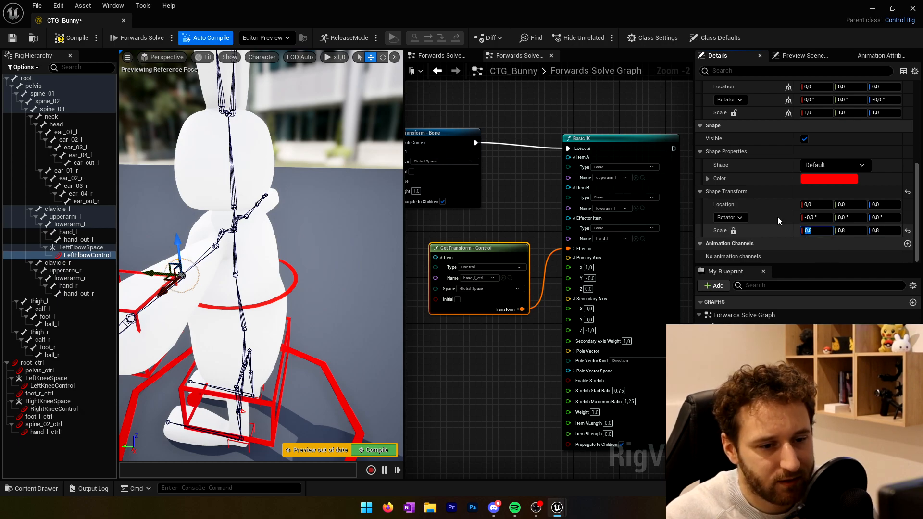
Set LeftElbowControl's initial Y location first to -10 and finally to -25, compiling the rig to place it behind the elbow
{"action": "scroll", "coordinate": [830, 153], "scroll_direction": "up", "scroll_amount": 3}
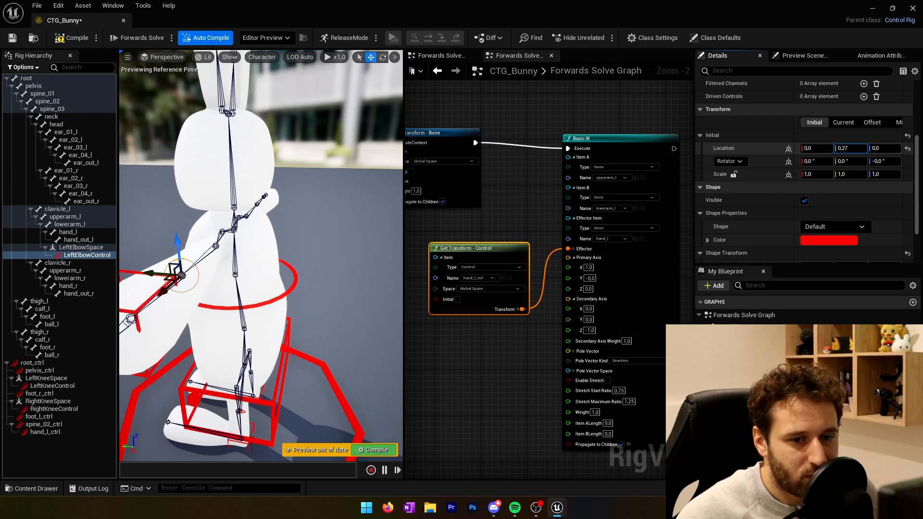
{"action": "left_click_drag", "start_coordinate": [850, 148], "coordinate": [865, 148]}
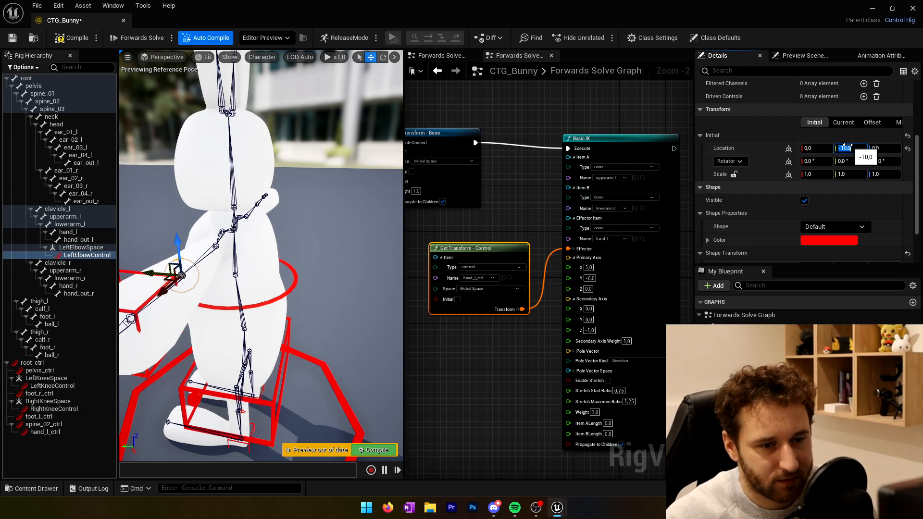
{"action": "left_click", "coordinate": [65, 39]}
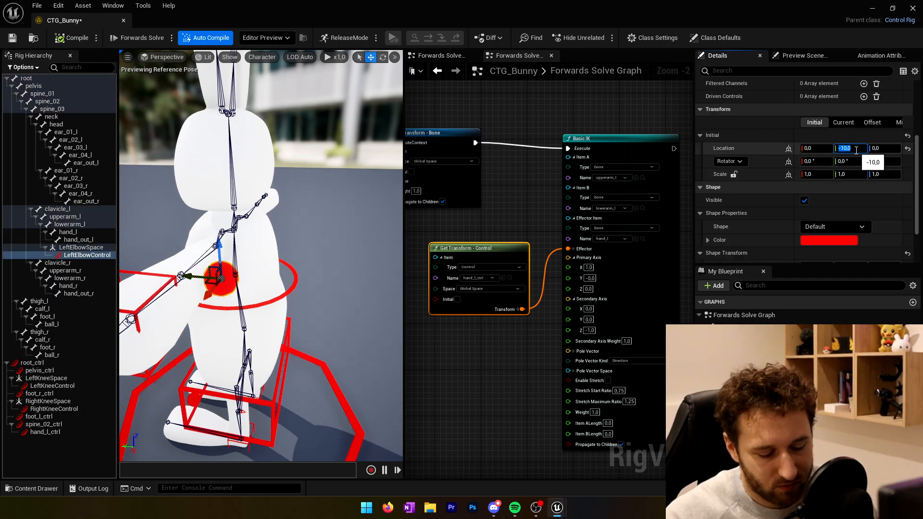
{"action": "left_click", "coordinate": [65, 43]}
{"action": "right_click_drag", "start_coordinate": [283, 278], "coordinate": [330, 295]}
{"action": "left_click", "coordinate": [321, 240]}
Parent LeftElbowSpace, with its control, under spine_02_ctrl
{"action": "right_click_drag", "start_coordinate": [435, 341], "coordinate": [452, 285]}
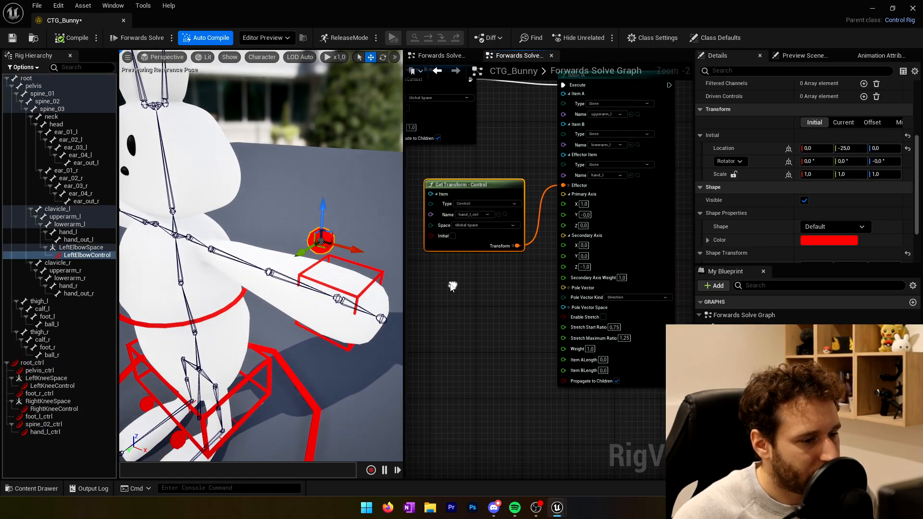
{"action": "left_click", "coordinate": [92, 247]}
{"action": "left_click_drag", "start_coordinate": [91, 248], "coordinate": [48, 411]}
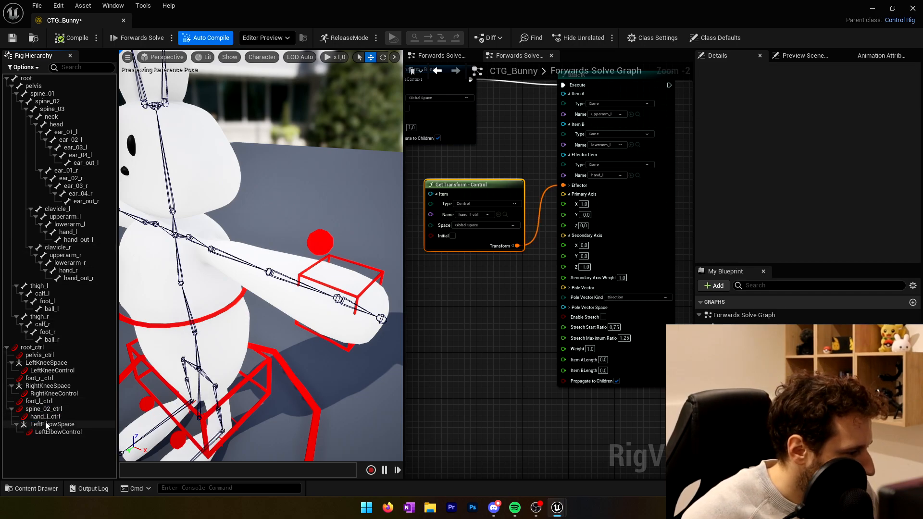
Add a Get Transform node for LeftElbowControl below the hand_l_ctrl node in the graph
{"action": "left_click", "coordinate": [73, 432]}
{"action": "left_click_drag", "start_coordinate": [56, 437], "coordinate": [445, 251]}
{"action": "left_click", "coordinate": [481, 271]}
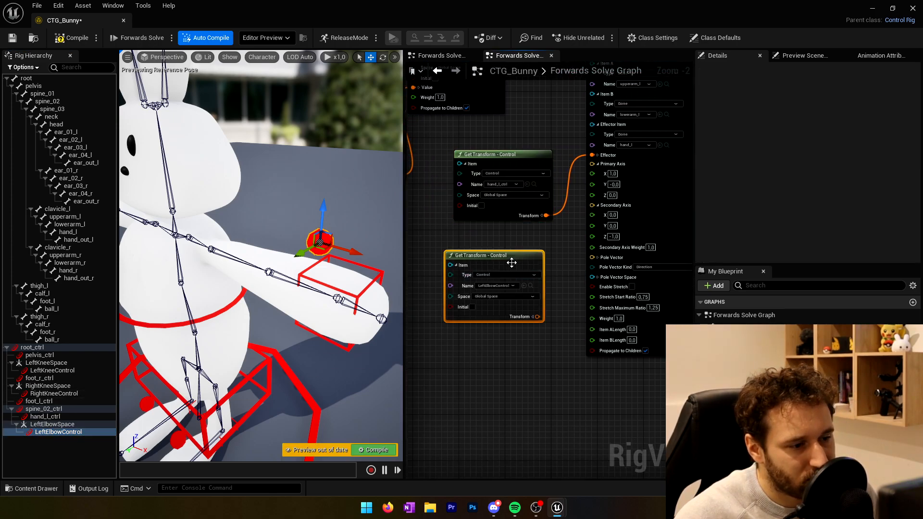
Connect the translation of LeftElbowControl's Get Transform node to the Pole Vector of the left arm's Basic IK node
{"action": "left_click", "coordinate": [533, 317]}
{"action": "left_click_drag", "start_coordinate": [537, 334], "coordinate": [592, 258]}
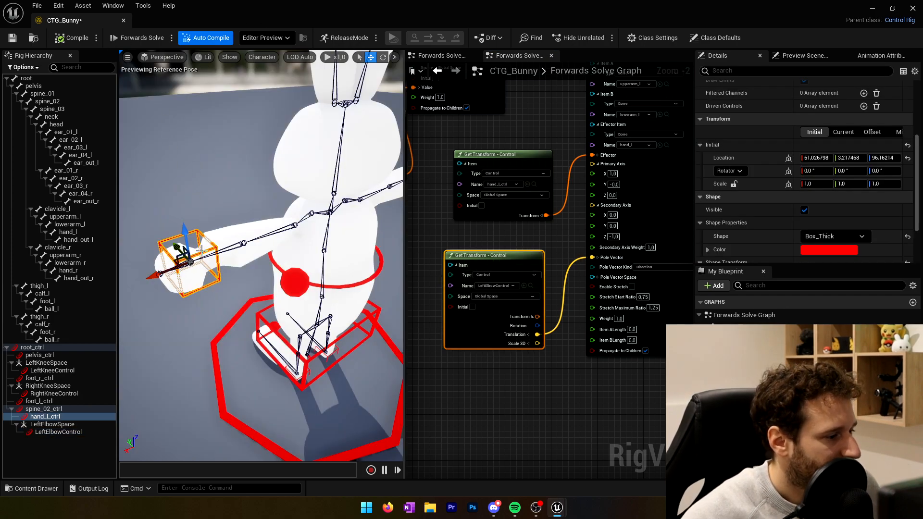
Set hand_l_ctrl's initial X rotation to 90°, compile the rig and save it
{"action": "key", "text": "e"}
{"action": "left_click_drag", "start_coordinate": [178, 217], "coordinate": [206, 249]}
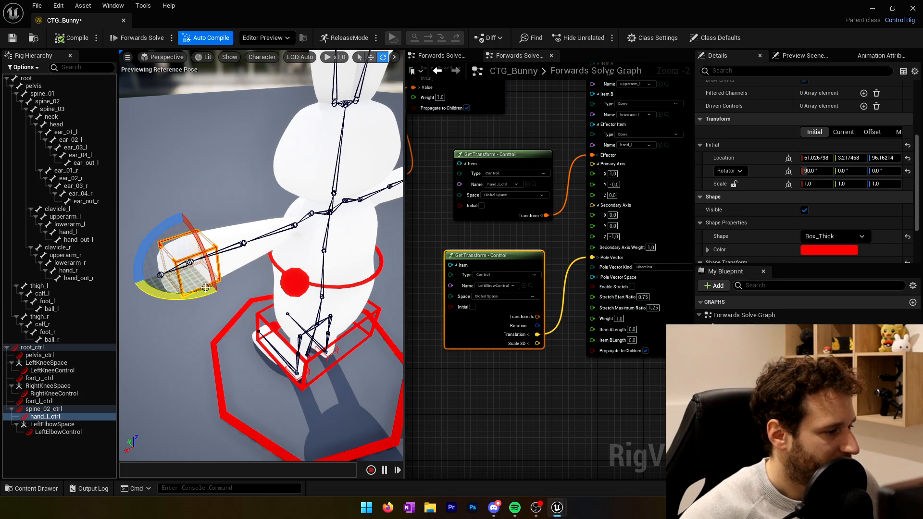
{"action": "left_click", "coordinate": [843, 131]}
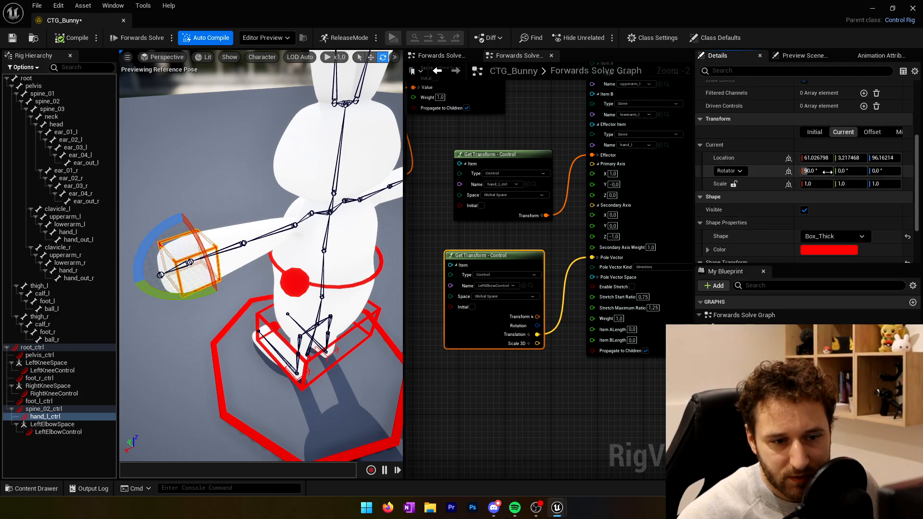
{"action": "left_click", "coordinate": [814, 131]}
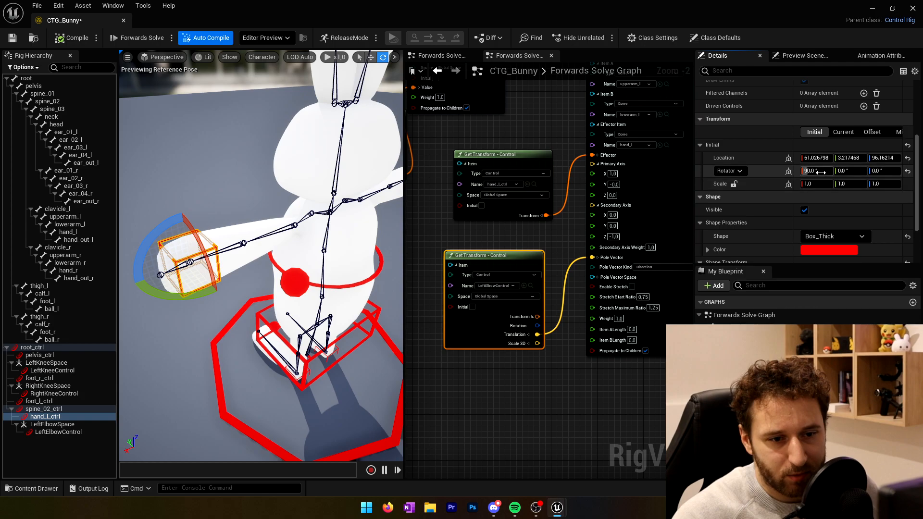
{"action": "left_click", "coordinate": [58, 40]}
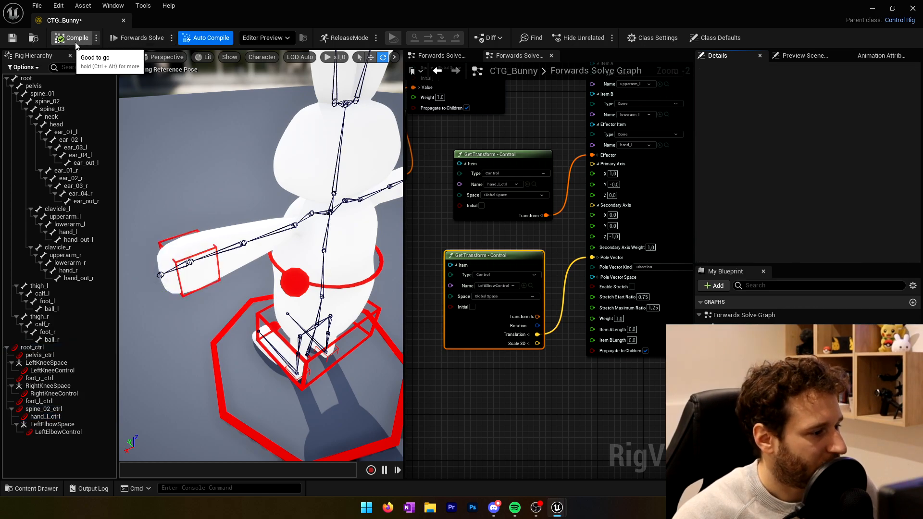
{"action": "right_click_drag", "start_coordinate": [198, 248], "coordinate": [222, 264]}
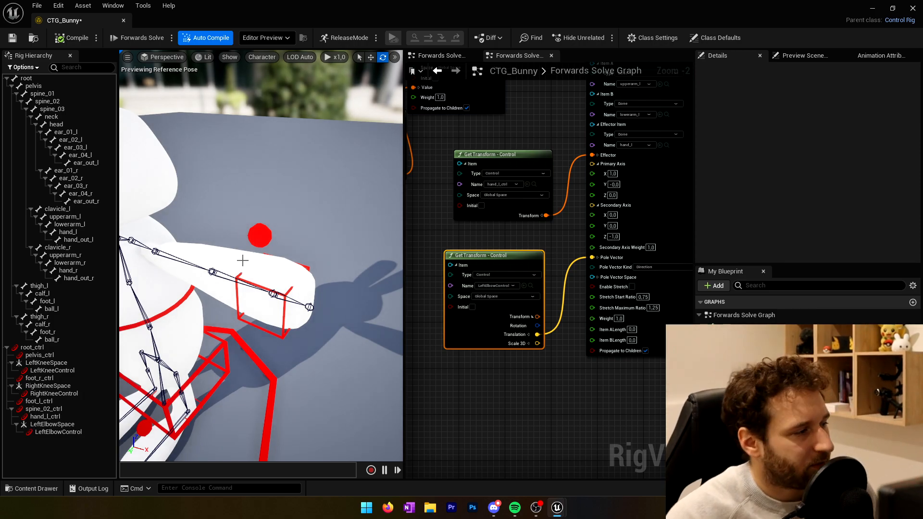
{"action": "key", "text": "ctrl+s"}
{"action": "right_click_drag", "start_coordinate": [145, 189], "coordinate": [275, 301]}
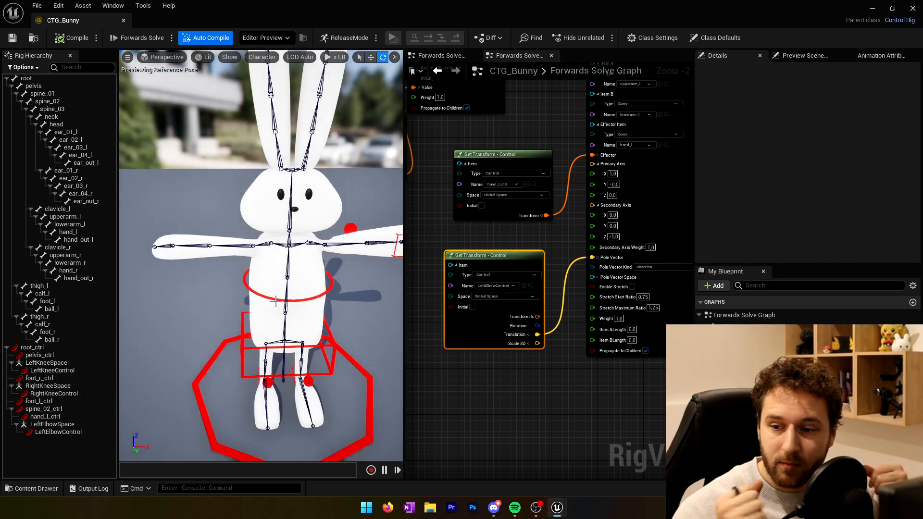
Paste a copy of the arm's Basic IK node and assign upperarm_r, lowerarm_r and hand_r as Item A, Item B and Effector Item
{"action": "scroll", "coordinate": [506, 264], "scroll_direction": "down", "scroll_amount": 2}
{"action": "key", "text": "ctrl+v"}
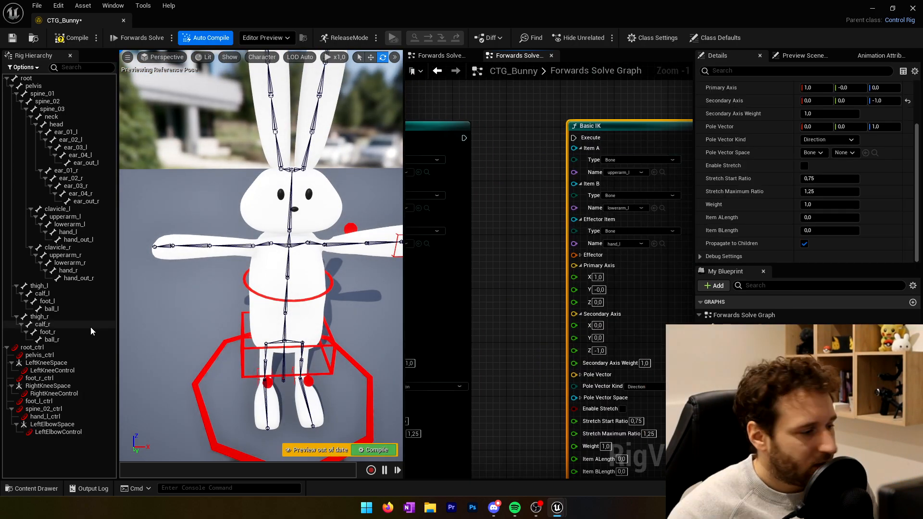
{"action": "left_click", "coordinate": [65, 255]}
{"action": "left_click", "coordinate": [656, 172]}
{"action": "left_click", "coordinate": [70, 263]}
{"action": "left_click", "coordinate": [656, 207]}
{"action": "left_click", "coordinate": [68, 271]}
{"action": "left_click", "coordinate": [656, 243]}
{"action": "right_click_drag", "start_coordinate": [446, 204], "coordinate": [468, 222]}
Create a Box_Thick control named hand_r_ctrl at the hand_r bone and parent it under spine_02_ctrl
{"action": "right_click", "coordinate": [73, 270]}
{"action": "left_click", "coordinate": [116, 247]}
{"action": "left_click", "coordinate": [569, 271]}
{"action": "right_click", "coordinate": [74, 270]}
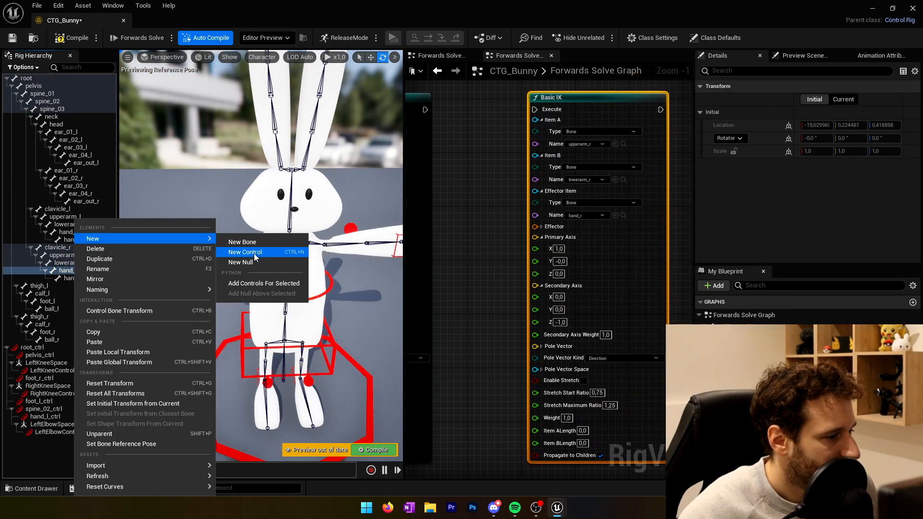
{"action": "left_click", "coordinate": [264, 249]}
{"action": "key", "text": "shift+p"}
{"action": "left_click_drag", "start_coordinate": [46, 439], "coordinate": [43, 408]}
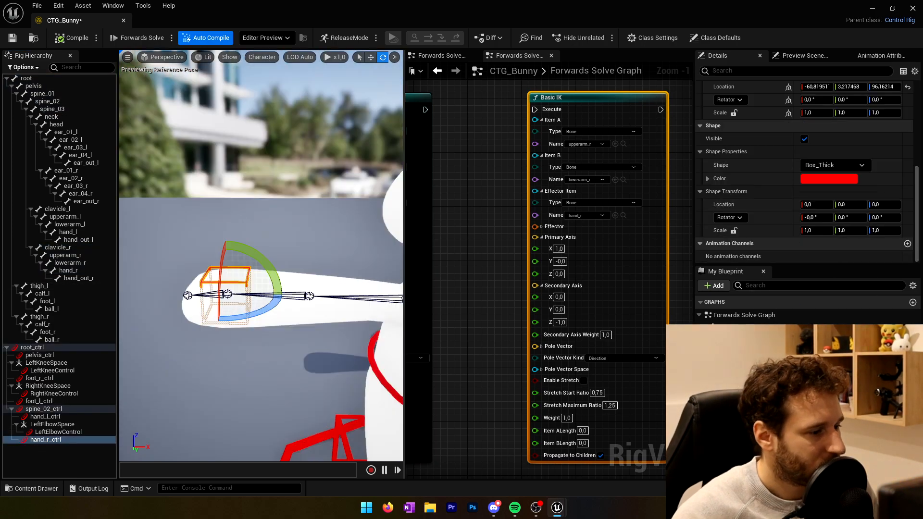
Set hand_r_ctrl's shape scale to 1,25 on all axes and open its initial X rotation for editing
{"action": "left_click", "coordinate": [820, 99]}
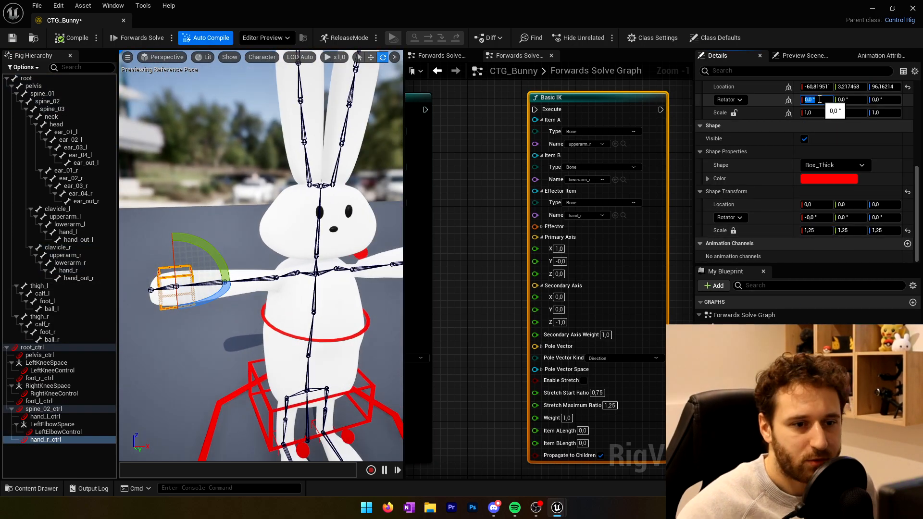
{"action": "scroll", "coordinate": [801, 170], "scroll_direction": "up", "scroll_amount": 3}
{"action": "right_click_drag", "start_coordinate": [164, 308], "coordinate": [201, 327]}
{"action": "key", "text": "Escape"}
Add a Get Transform node for hand_r_ctrl, connect it to the right Basic IK's Effector, and link that node into the execution chain
{"action": "scroll", "coordinate": [517, 289], "scroll_direction": "down", "scroll_amount": 3}
{"action": "left_click", "coordinate": [37, 440]}
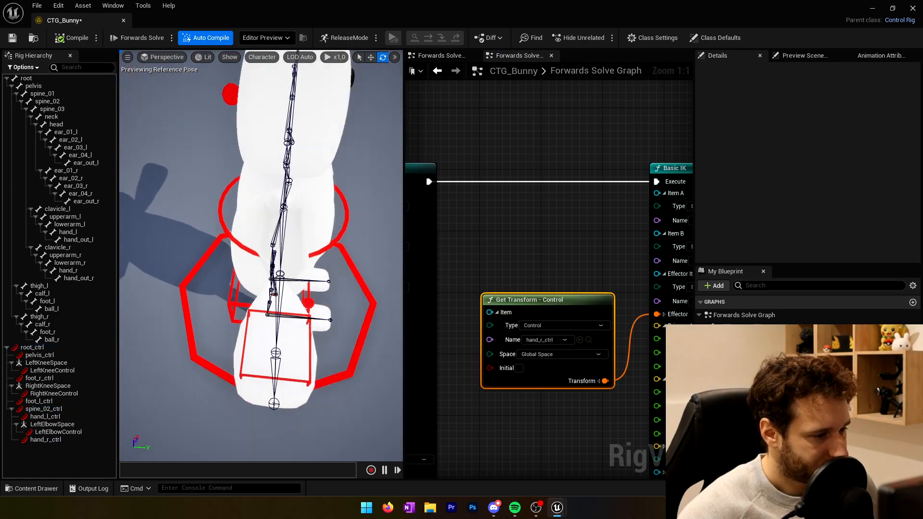
Set the right arm Basic IK's Primary Axis X to -1,0 and its Secondary Axis to 0,0 / 0,0 / -1,0
{"action": "left_click", "coordinate": [572, 278]}
{"action": "right_click_drag", "start_coordinate": [327, 309], "coordinate": [202, 288]}
{"action": "type", "text": "-1"}
{"action": "key", "text": "Tab"}
{"action": "key", "text": "Tab"}
{"action": "key", "text": "Tab"}
{"action": "key", "text": "Tab"}
{"action": "key", "text": "Tab"}
{"action": "type", "text": "0"}
{"action": "left_click", "coordinate": [572, 345]}
{"action": "left_click", "coordinate": [571, 359]}
{"action": "type", "text": "-1"}
Create a null named RightElbowSpace at the lowerarm_r bone
{"action": "right_click", "coordinate": [70, 262]}
{"action": "left_click", "coordinate": [240, 45]}
{"action": "type", "text": "RightElbowSpace"}
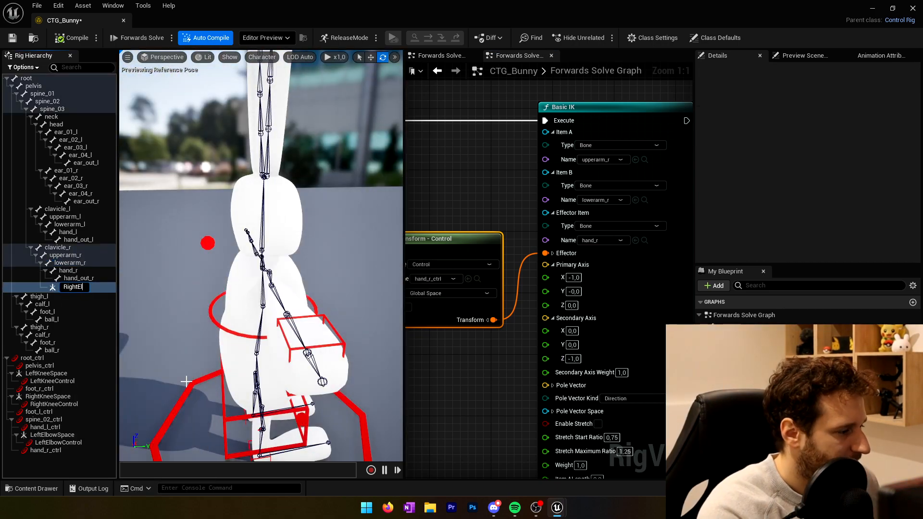
{"action": "key", "text": "Return"}
Add a control named RightElbowControl inside RightElbowSpace and parent the space under spine_02_ctrl
{"action": "right_click", "coordinate": [80, 286]}
{"action": "left_click", "coordinate": [240, 59]}
{"action": "type", "text": "RightElbowControl"}
{"action": "key", "text": "Return"}
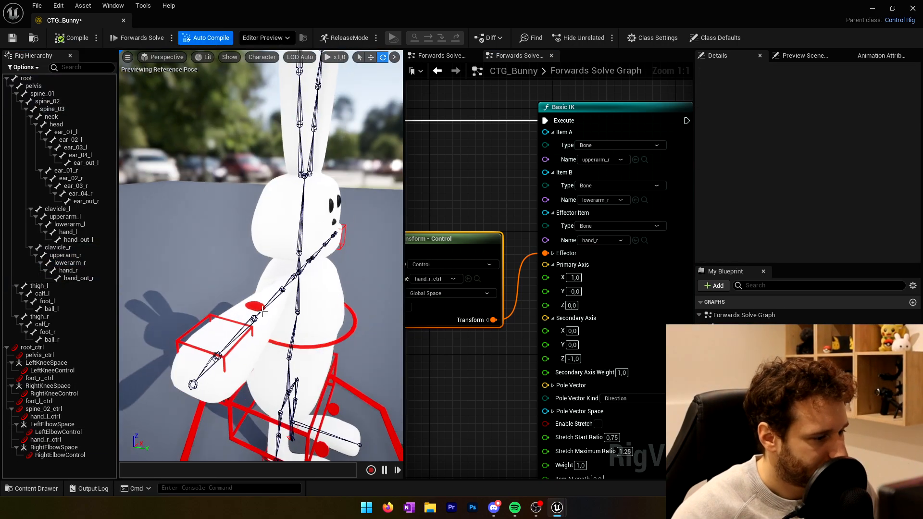
Set RightElbowControl's initial Y location to -25 and compile the rig
{"action": "right_click_drag", "start_coordinate": [261, 254], "coordinate": [202, 240]}
{"action": "left_click", "coordinate": [58, 432]}
{"action": "left_click", "coordinate": [60, 455]}
{"action": "left_click", "coordinate": [847, 207]}
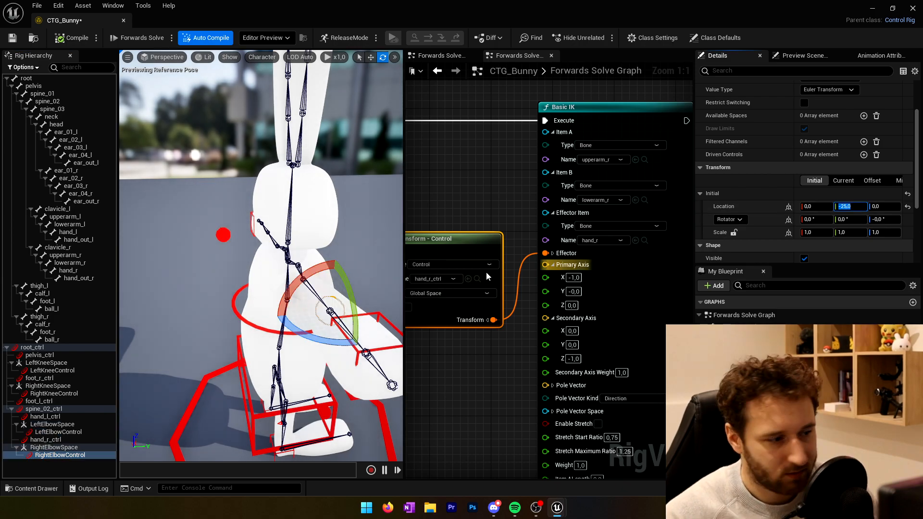
{"action": "left_click", "coordinate": [71, 38]}
{"action": "right_click_drag", "start_coordinate": [261, 255], "coordinate": [202, 254]}
Add a Get Transform node for RightElbowControl and connect its translation to the right Basic IK's Pole Vector
{"action": "left_click", "coordinate": [60, 455]}
{"action": "right_click_drag", "start_coordinate": [457, 360], "coordinate": [520, 235]}
{"action": "left_click_drag", "start_coordinate": [59, 455], "coordinate": [445, 274]}
{"action": "left_click", "coordinate": [464, 284]}
{"action": "left_click", "coordinate": [559, 363]}
{"action": "left_click_drag", "start_coordinate": [567, 385], "coordinate": [608, 259]}
Test the right arm by manipulating it in the viewport, compile the rig to reset it, and save
{"action": "left_click", "coordinate": [244, 309]}
{"action": "left_click_drag", "start_coordinate": [260, 331], "coordinate": [279, 358]}
{"action": "right_click_drag", "start_coordinate": [577, 215], "coordinate": [553, 277]}
{"action": "scroll", "coordinate": [808, 195], "scroll_direction": "down", "scroll_amount": 3}
{"action": "left_click", "coordinate": [71, 38]}
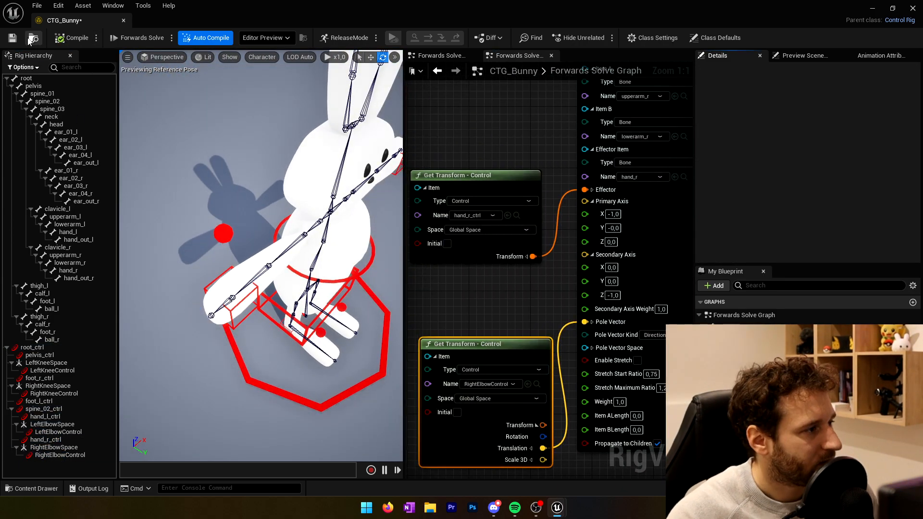
{"action": "scroll", "coordinate": [529, 260], "scroll_direction": "down", "scroll_amount": 2}
{"action": "right_click_drag", "start_coordinate": [547, 259], "coordinate": [500, 291]}
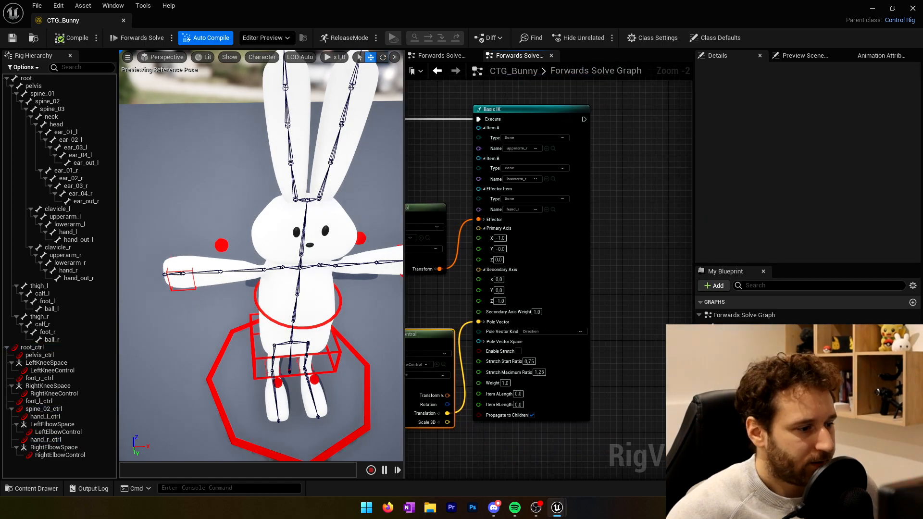
Create a new control named neck_ctrl on the neck bone
{"action": "mouse_move", "coordinate": [282, 282]}
{"action": "right_mouse_down"}
{"action": "mouse_move", "coordinate": [282, 260]}
{"action": "mouse_move", "coordinate": [336, 240]}
{"action": "mouse_move", "coordinate": [283, 281]}
{"action": "right_mouse_up"}
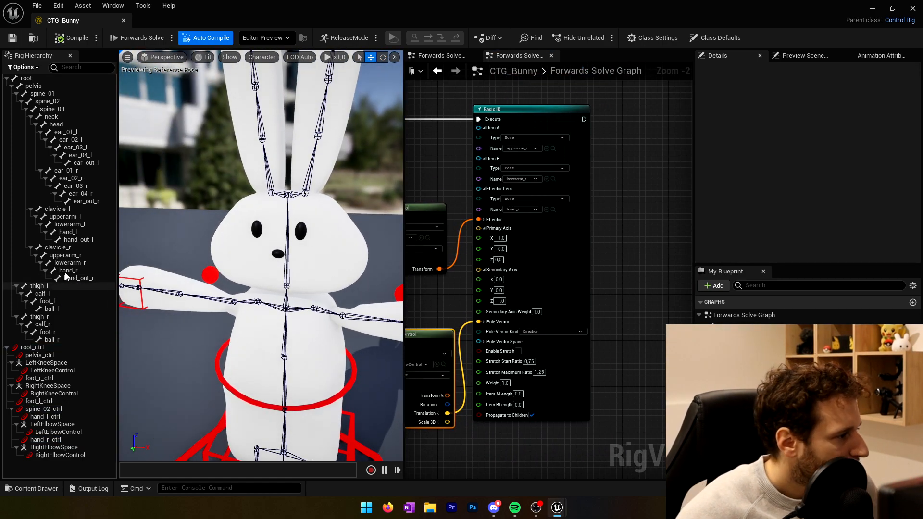
{"action": "left_click", "coordinate": [52, 116]}
{"action": "right_click", "coordinate": [52, 117]}
{"action": "mouse_move", "coordinate": [72, 137]}
{"action": "left_click", "coordinate": [219, 186]}
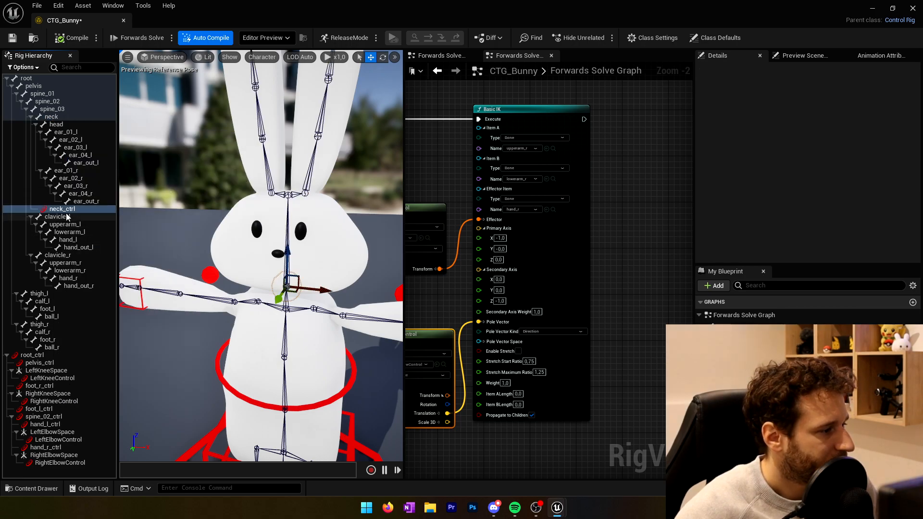
Change neck_ctrl's shape to Circle_Thick and try uniform shape scales of 6,0 and 5,0
{"action": "scroll", "coordinate": [829, 169], "scroll_direction": "down", "scroll_amount": 8}
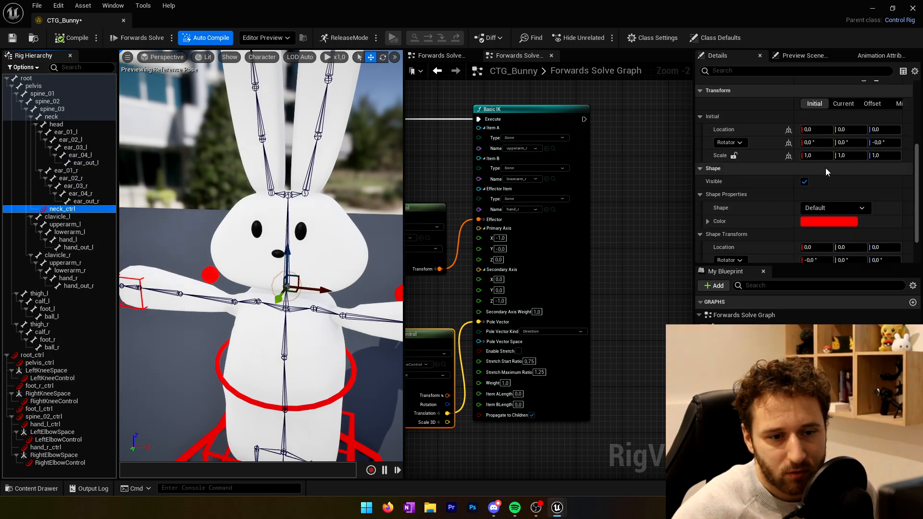
{"action": "left_click", "coordinate": [828, 165]}
{"action": "scroll", "coordinate": [824, 250], "scroll_direction": "down", "scroll_amount": 4}
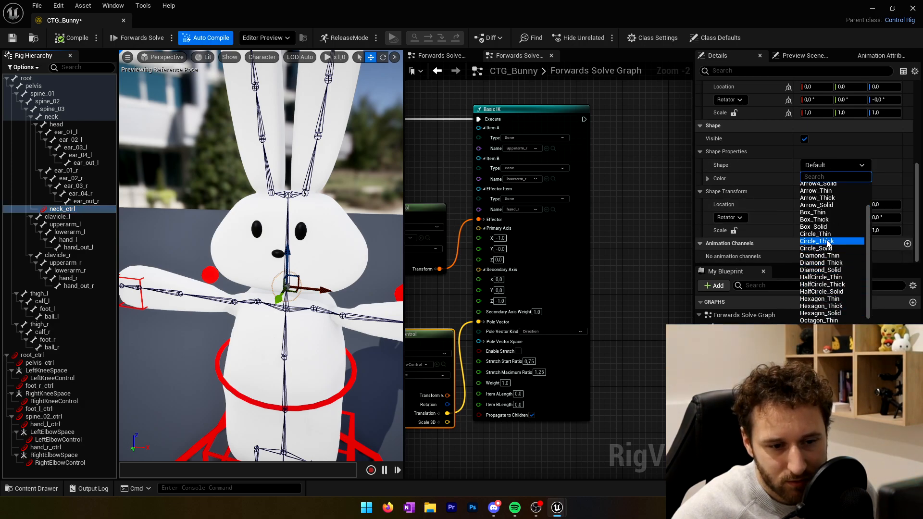
{"action": "left_click", "coordinate": [828, 241]}
{"action": "left_click", "coordinate": [815, 231]}
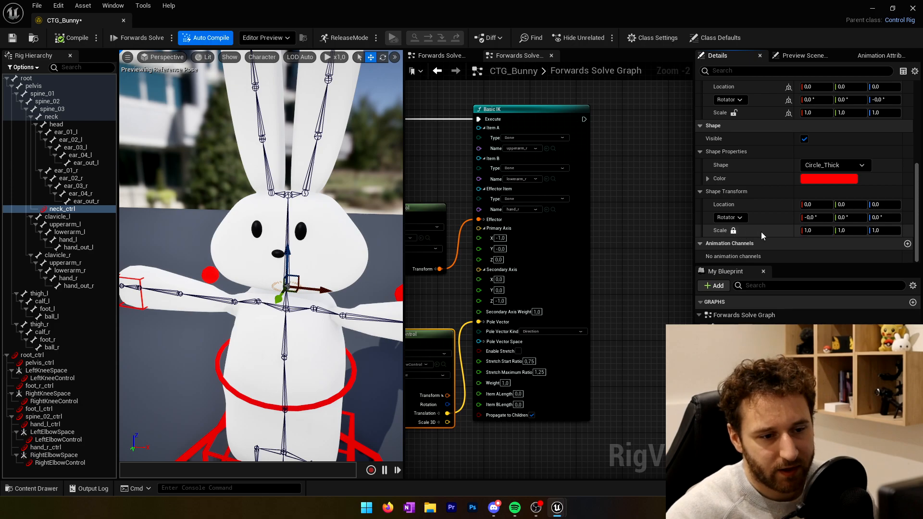
{"action": "type", "text": "6"}
{"action": "key", "text": "Return"}
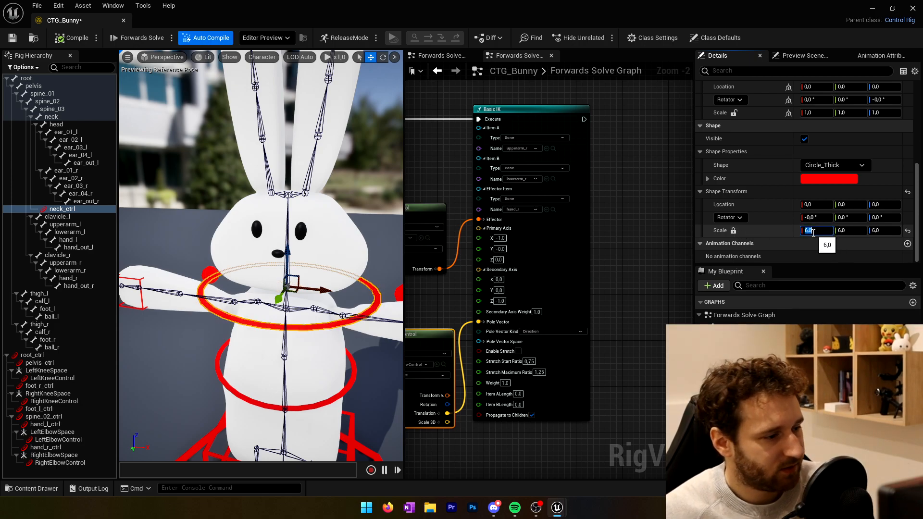
{"action": "key", "text": "Return"}
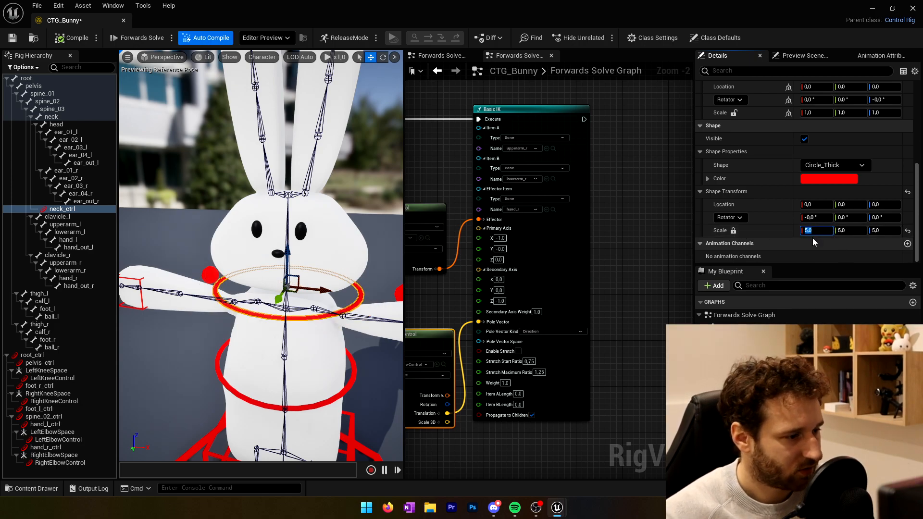
Set neck_ctrl's shape location Z to 15 and its uniform shape scale to 6, compiling and saving the rig
{"action": "left_click", "coordinate": [881, 205]}
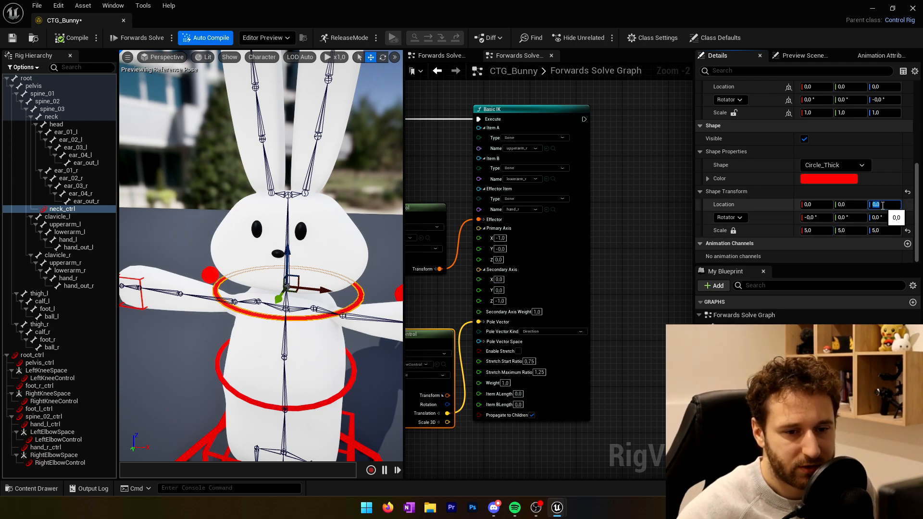
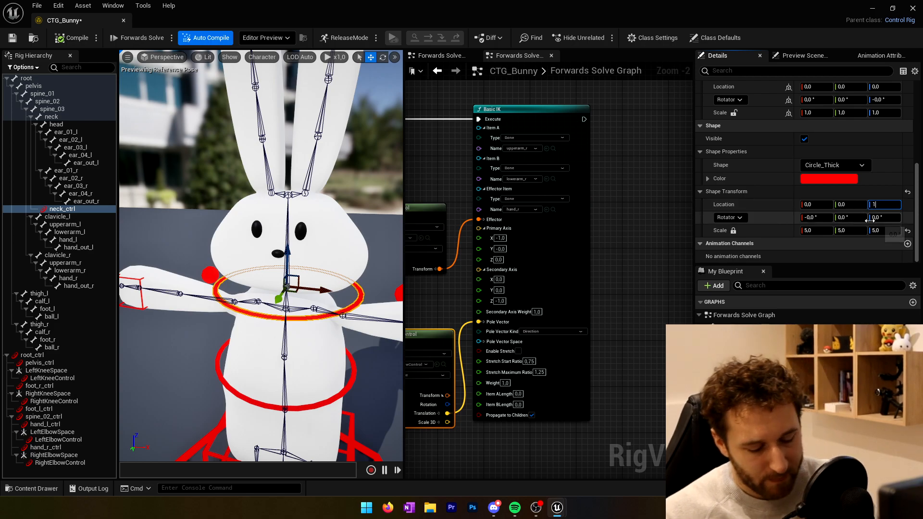
{"action": "type", "text": "15"}
{"action": "key", "text": "Return"}
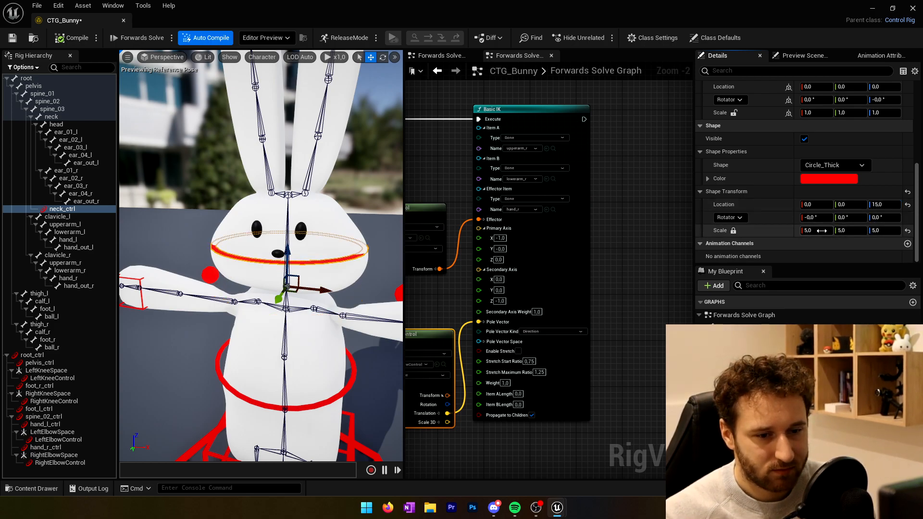
{"action": "left_click", "coordinate": [823, 232]}
{"action": "type", "text": "6"}
{"action": "key", "text": "Return"}
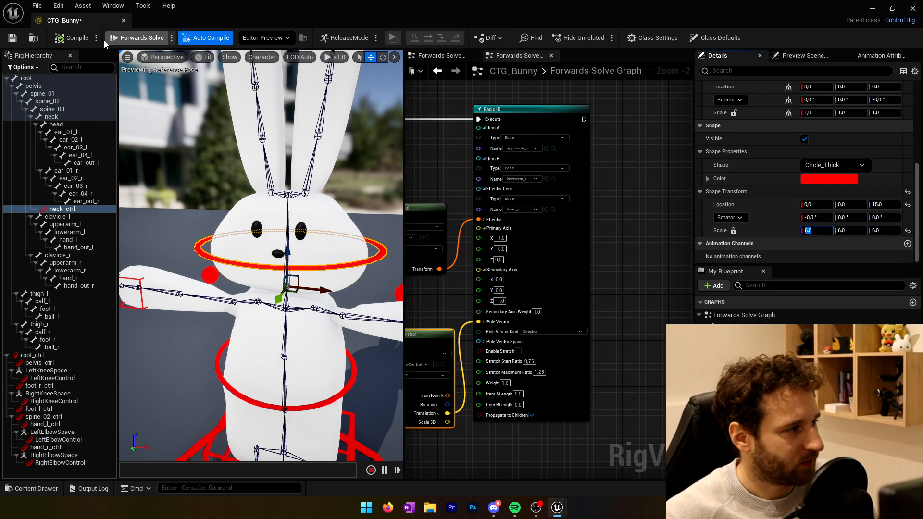
{"action": "left_click", "coordinate": [71, 38]}
{"action": "left_click_drag", "start_coordinate": [340, 231], "coordinate": [311, 237], "text": "alt"}
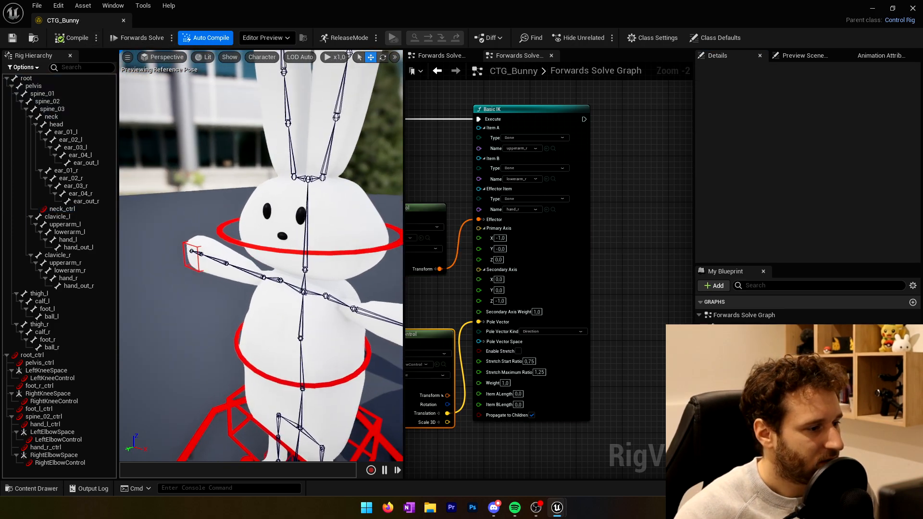
{"action": "scroll", "coordinate": [311, 237], "scroll_direction": "down", "scroll_amount": 5}
{"action": "middle_click_drag", "start_coordinate": [276, 237], "coordinate": [311, 237]}
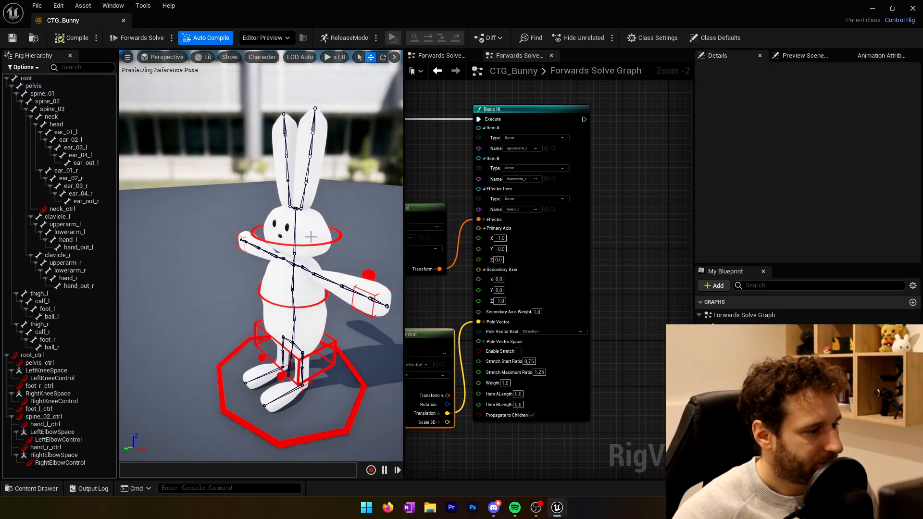
Unparent neck_ctrl from the neck bone and parent it under spine_02_ctrl
{"action": "left_click", "coordinate": [62, 210]}
{"action": "key", "text": "shift+p"}
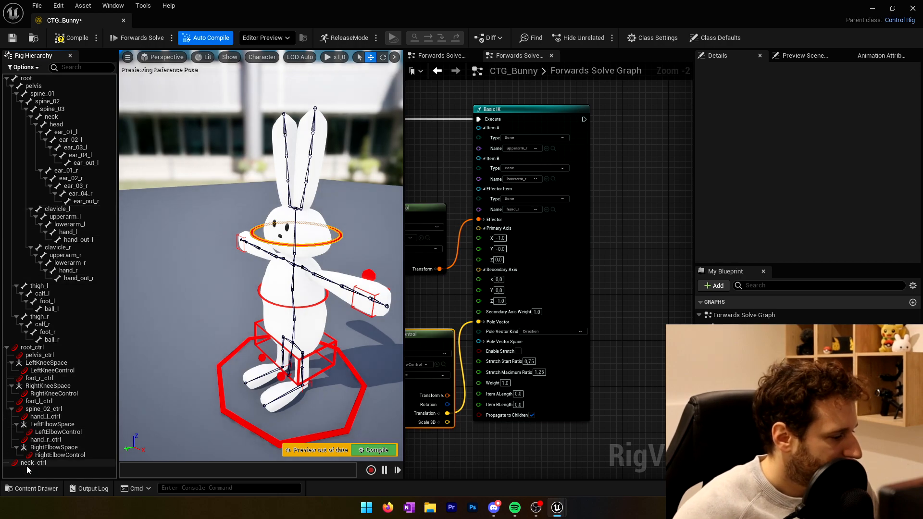
{"action": "left_click_drag", "start_coordinate": [34, 462], "coordinate": [42, 411]}
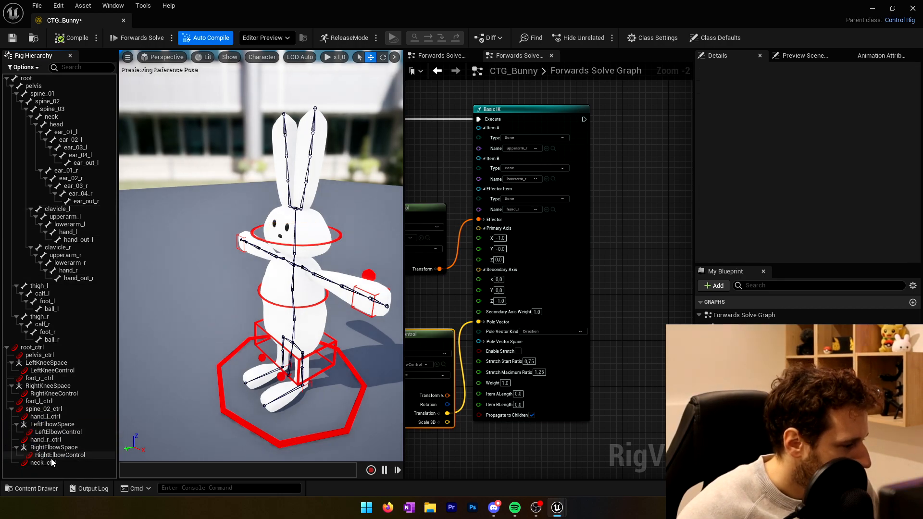
Add a Get Transform node for neck_ctrl and a Set Transform node for the neck bone beside the right arm's Basic IK
{"action": "left_click", "coordinate": [54, 463]}
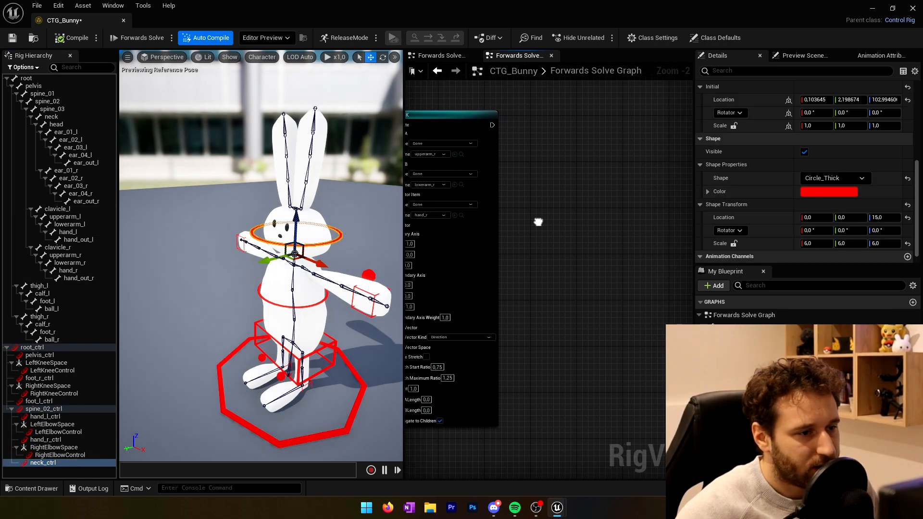
{"action": "left_click_drag", "start_coordinate": [43, 462], "coordinate": [466, 238]}
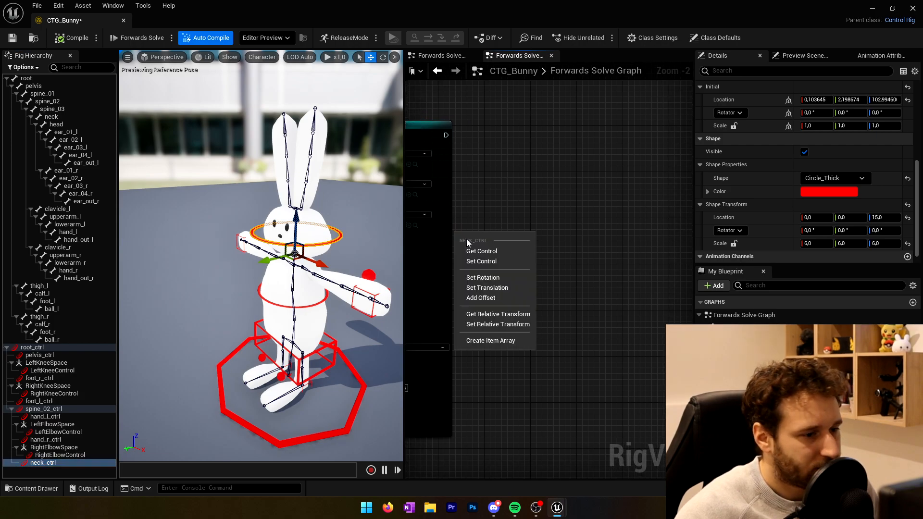
{"action": "left_click", "coordinate": [497, 252]}
{"action": "left_click_drag", "start_coordinate": [51, 117], "coordinate": [544, 150]}
{"action": "left_click", "coordinate": [566, 177]}
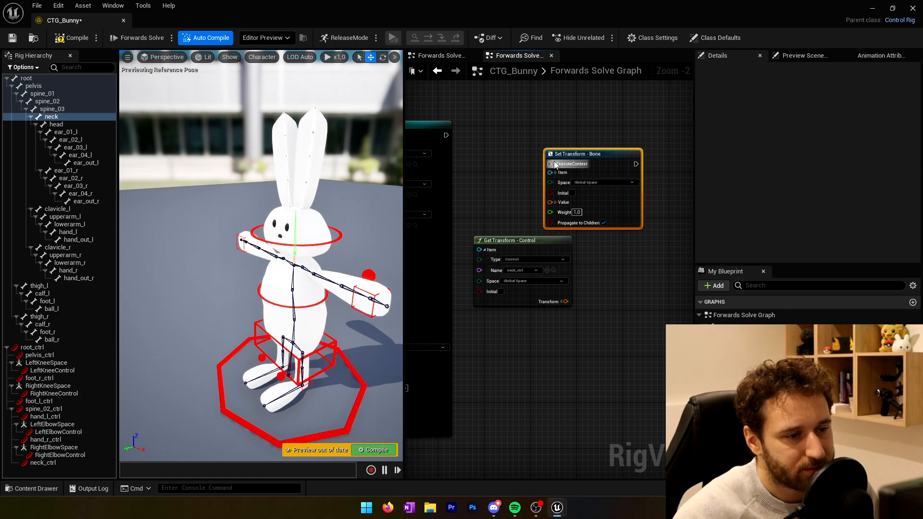
Wire the Basic IK execution into the bone Set Transform, feed it neck_ctrl's transform as Value, and compile the rig
{"action": "left_click_drag", "start_coordinate": [447, 133], "coordinate": [448, 133]}
{"action": "left_click_drag", "start_coordinate": [566, 302], "coordinate": [549, 203]}
{"action": "left_click", "coordinate": [82, 40]}
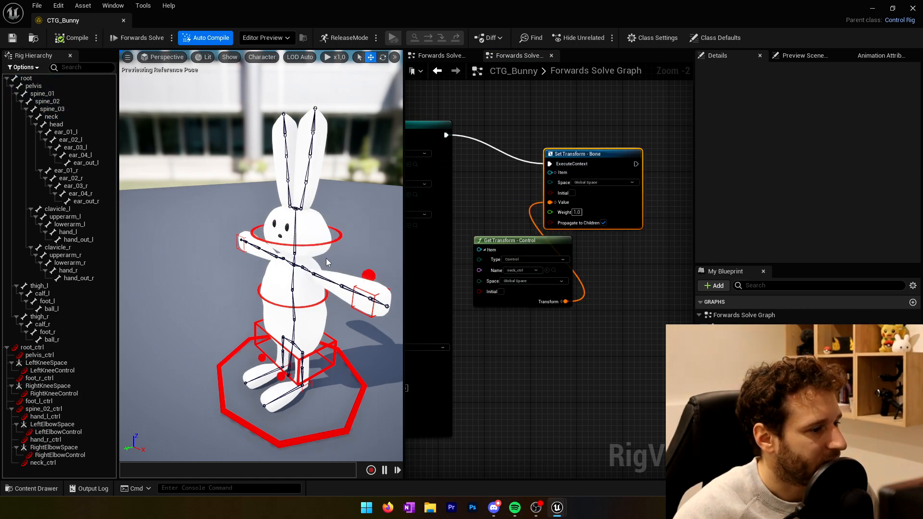
Rotate neck_ctrl in the rig preview to test how the head and ears follow it
{"action": "left_click", "coordinate": [311, 246]}
{"action": "key", "text": "e"}
{"action": "left_click_drag", "start_coordinate": [330, 271], "coordinate": [288, 240]}
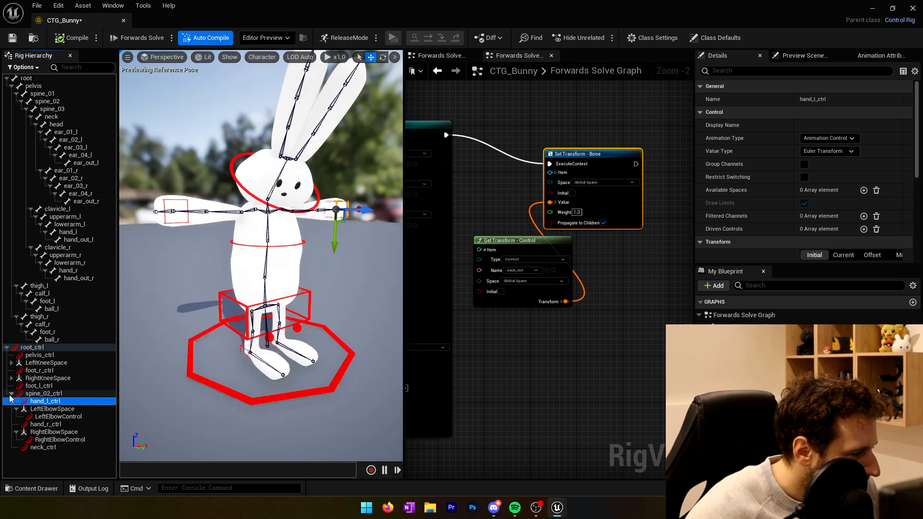
Parent spine_02_ctrl with its child controls under pelvis_ctrl, test the rig in the preview, then save and compile it
{"action": "left_click", "coordinate": [43, 393]}
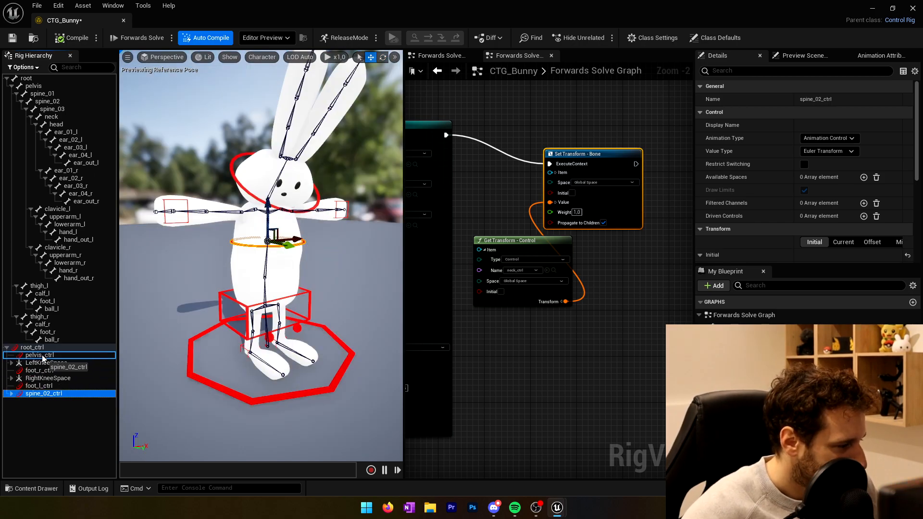
{"action": "left_click_drag", "start_coordinate": [43, 357], "coordinate": [43, 358]}
{"action": "left_click", "coordinate": [262, 301]}
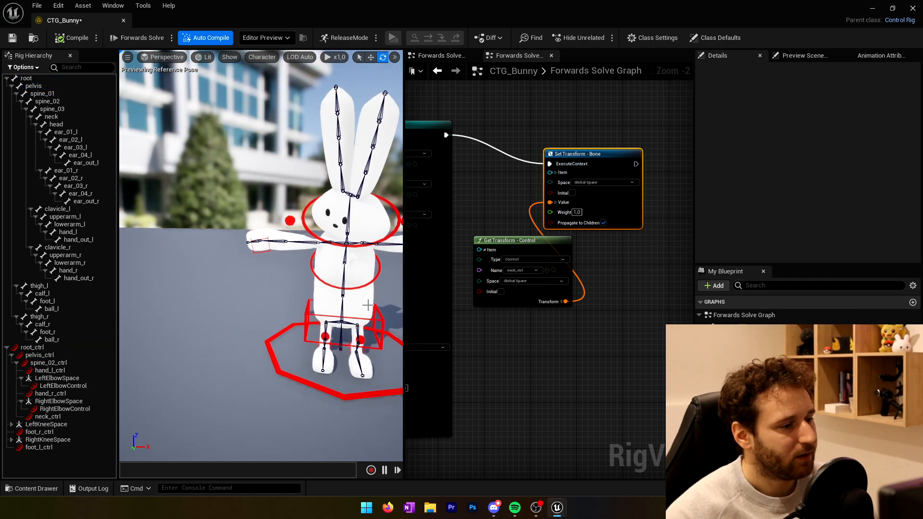
{"action": "right_click_drag", "start_coordinate": [367, 304], "coordinate": [369, 304]}
{"action": "left_click", "coordinate": [13, 37]}
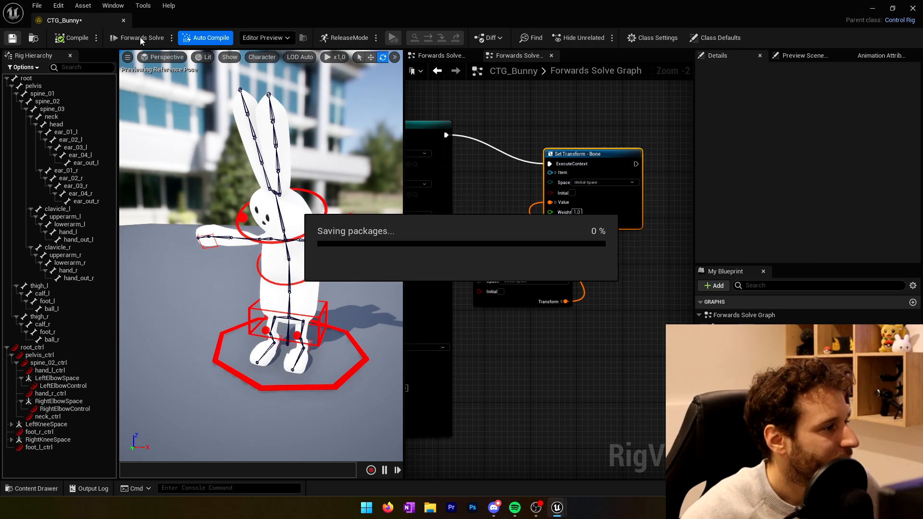
{"action": "left_click", "coordinate": [59, 37]}
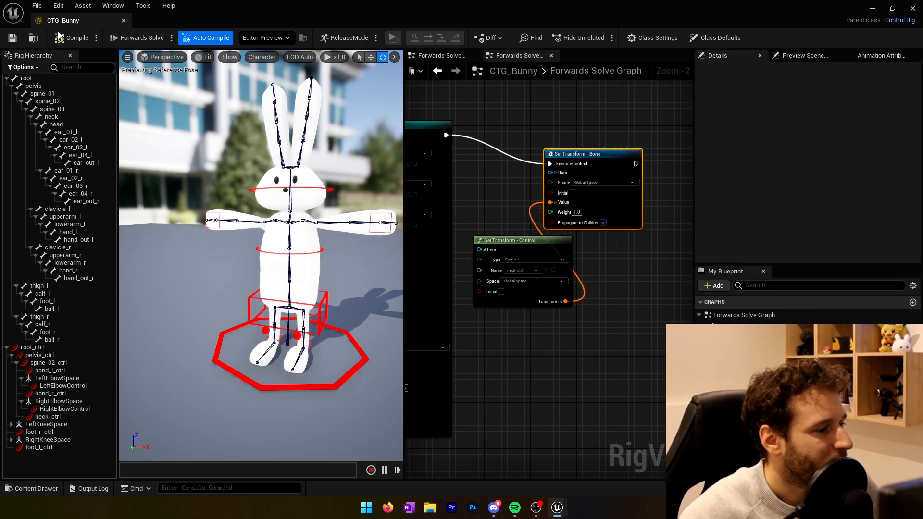
Close the rig editor and place CTG_Bunny from the PlayerBunnyRig folder into TestingMap
{"action": "left_click", "coordinate": [124, 21]}
{"action": "left_click", "coordinate": [32, 488]}
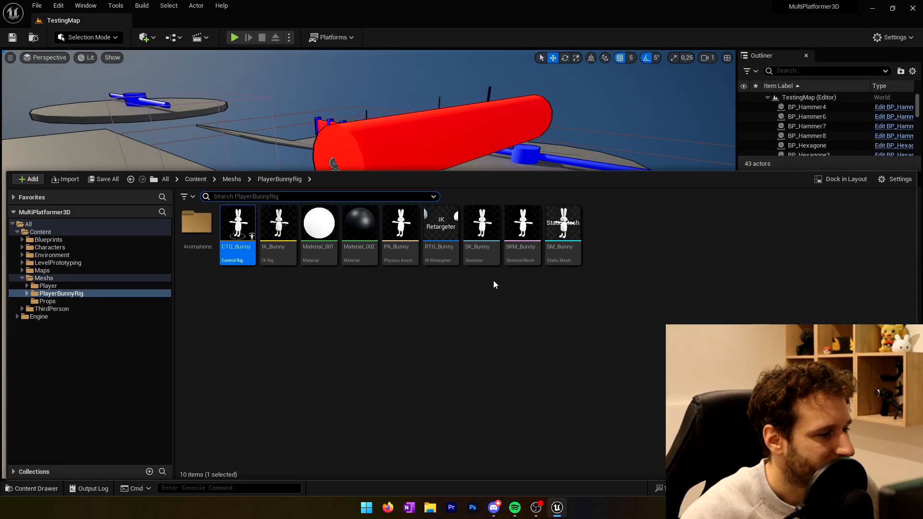
{"action": "left_click_drag", "start_coordinate": [237, 225], "coordinate": [155, 230]}
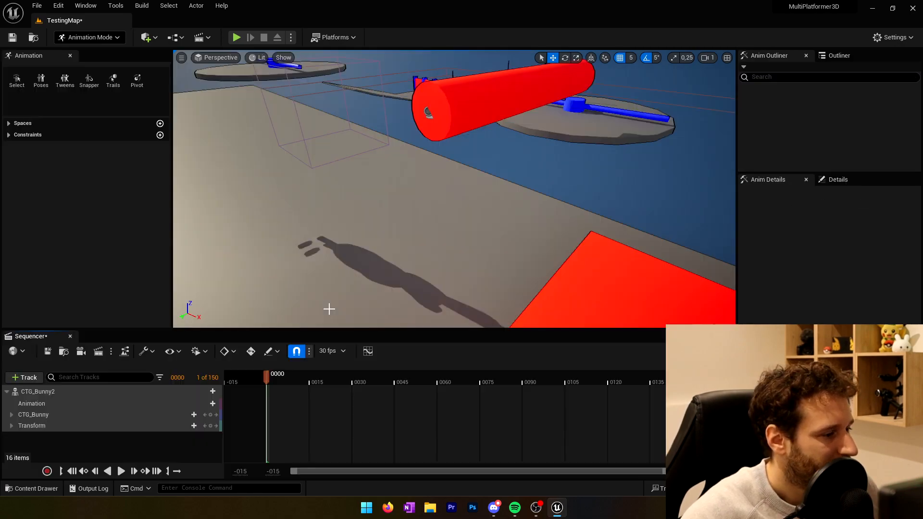
{"action": "right_click_drag", "start_coordinate": [350, 202], "coordinate": [233, 179]}
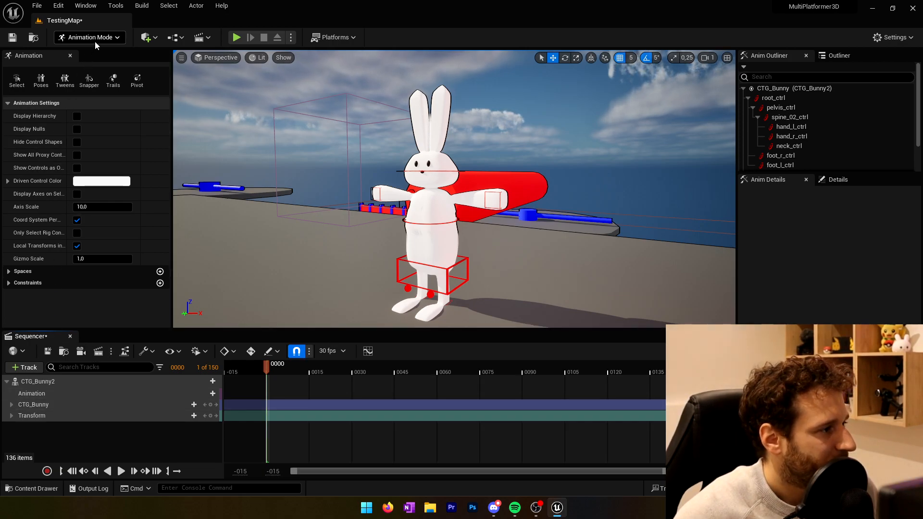
Test the placed rig in the level by selecting and manipulating spine_02_ctrl
{"action": "left_click", "coordinate": [448, 219]}
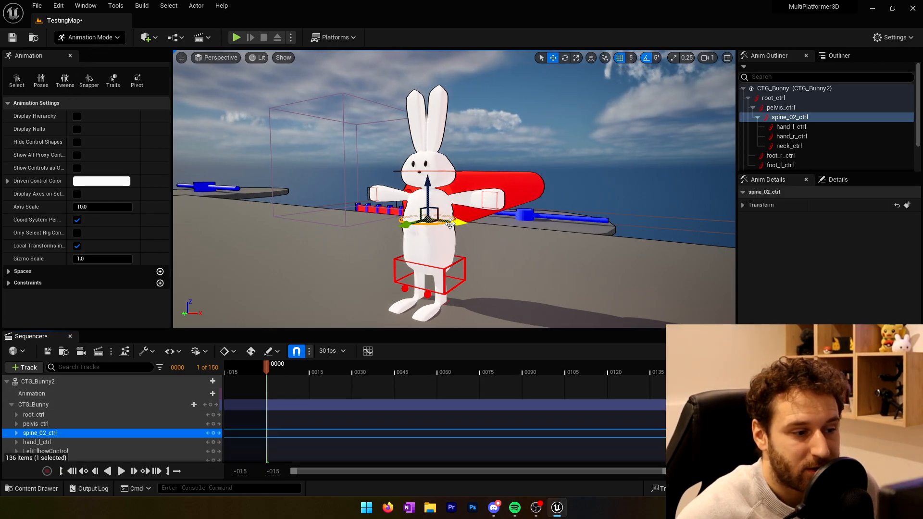
{"action": "left_click_drag", "start_coordinate": [405, 232], "coordinate": [410, 232]}
{"action": "left_click", "coordinate": [576, 263]}
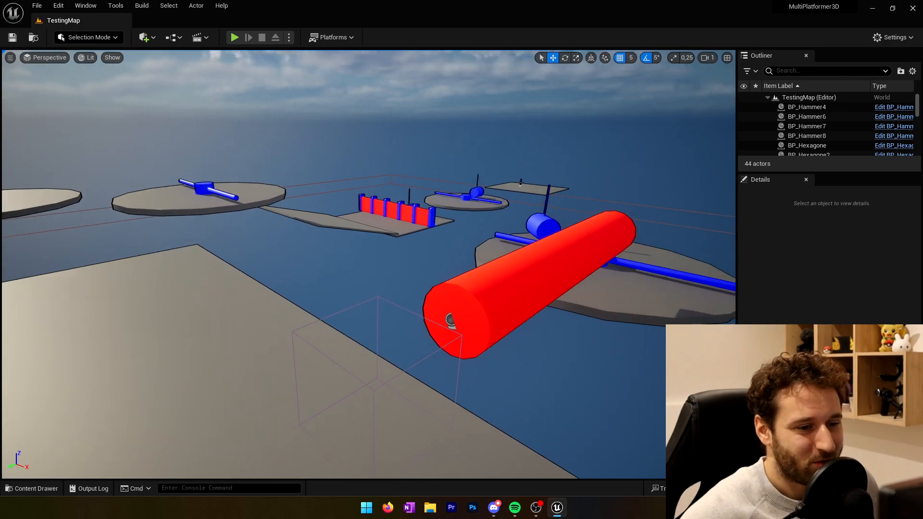
Start playing TestingMap and run the bunny around the starting platform to check its running and falling animations
{"action": "key", "text": "alt+p"}
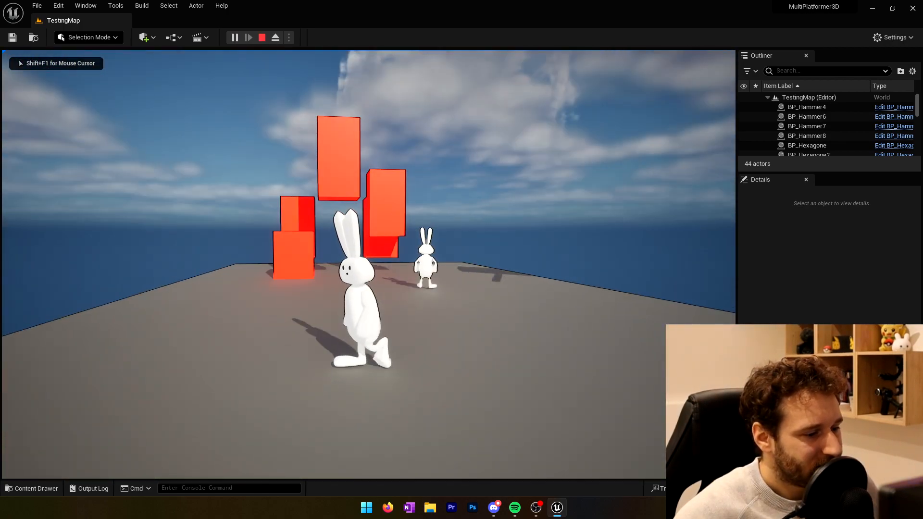
{"action": "key", "text": "w"}
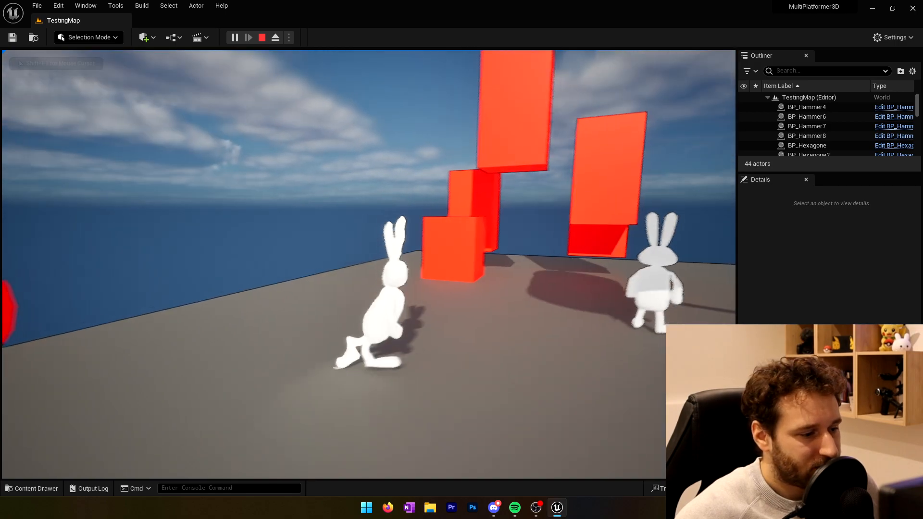
{"action": "key", "text": "w"}
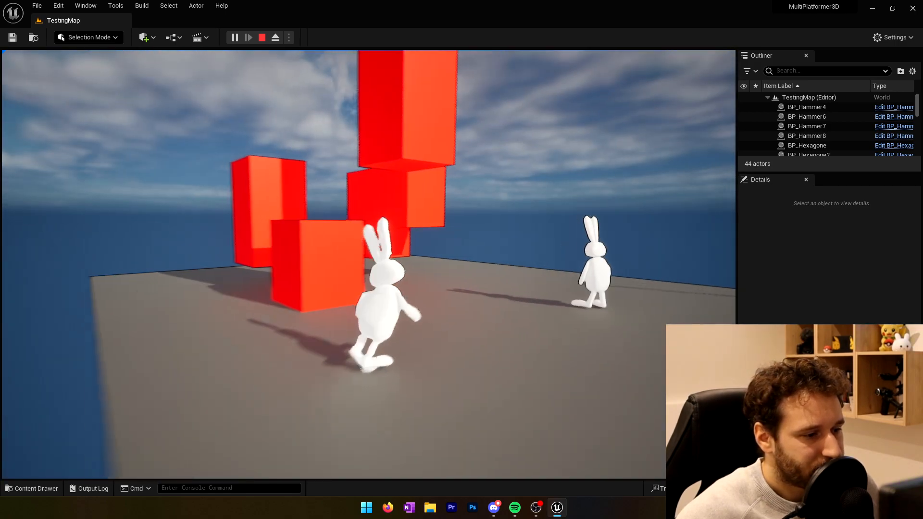
{"action": "key", "text": "w"}
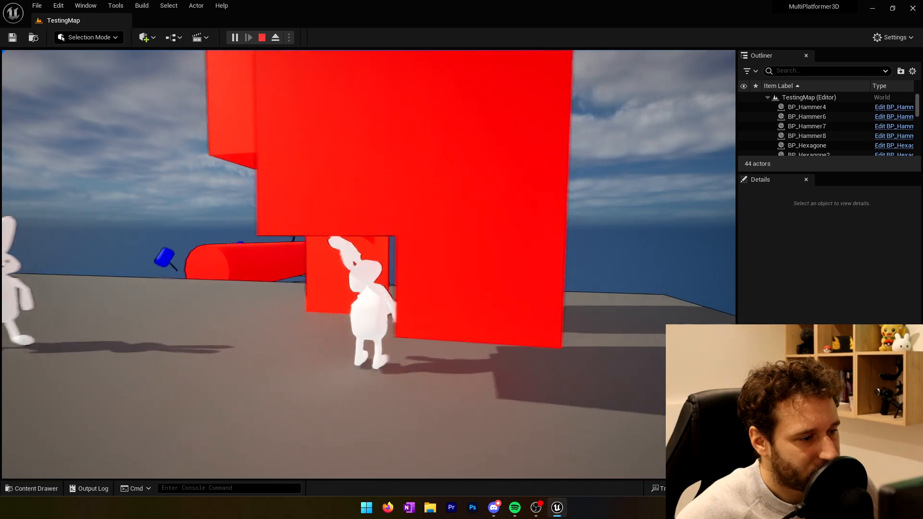
{"action": "key", "text": "w"}
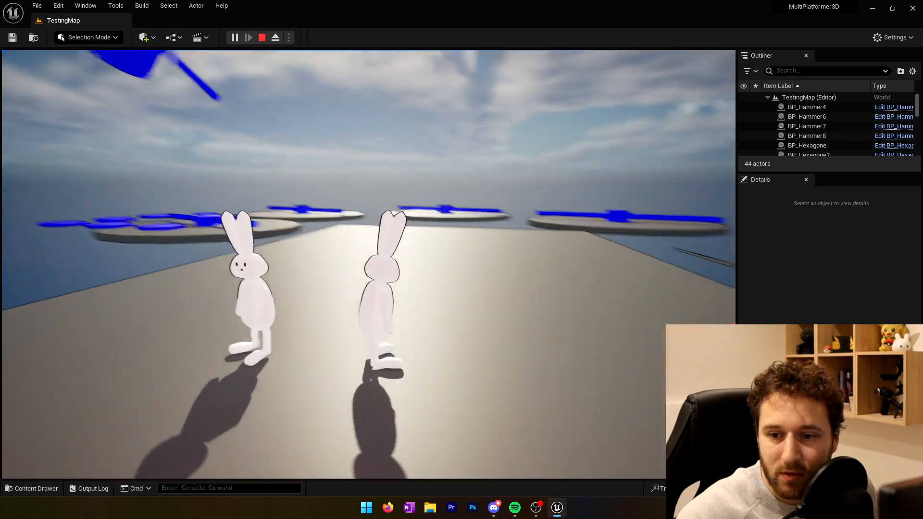
{"action": "key", "text": "a"}
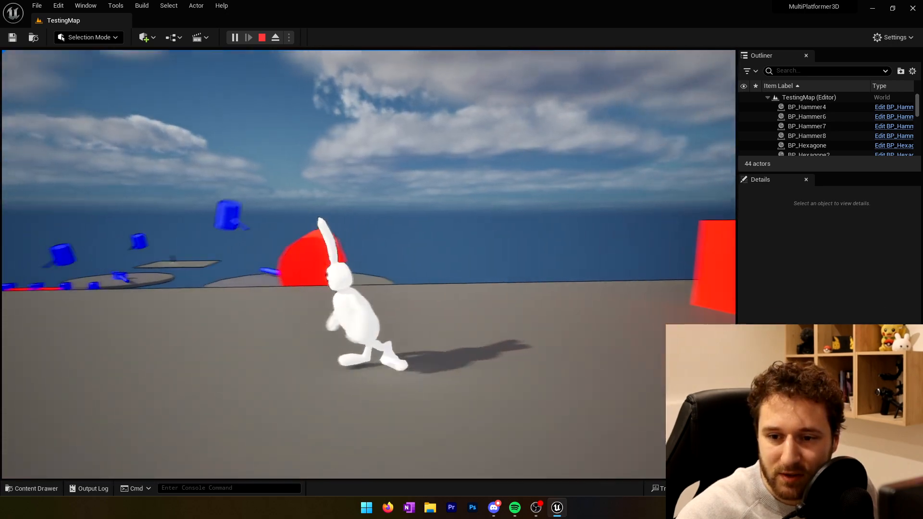
{"action": "key", "text": "w"}
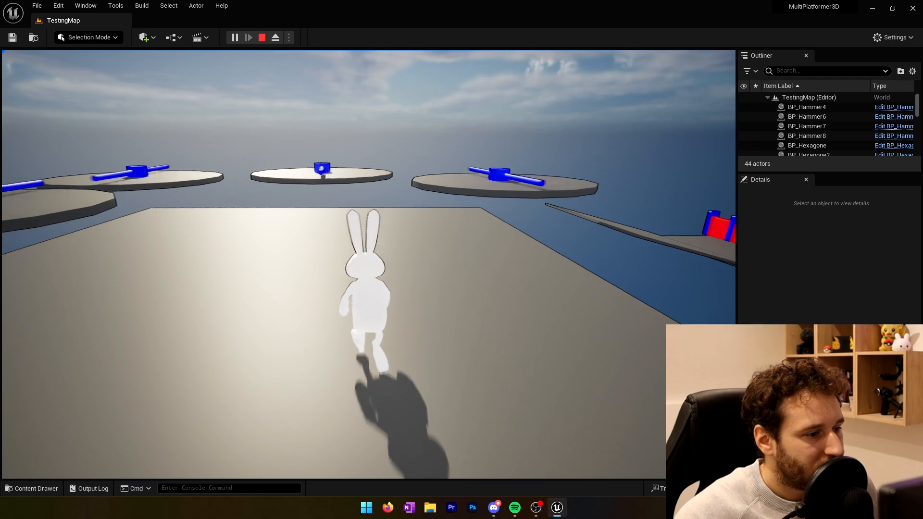
{"action": "key", "text": "w"}
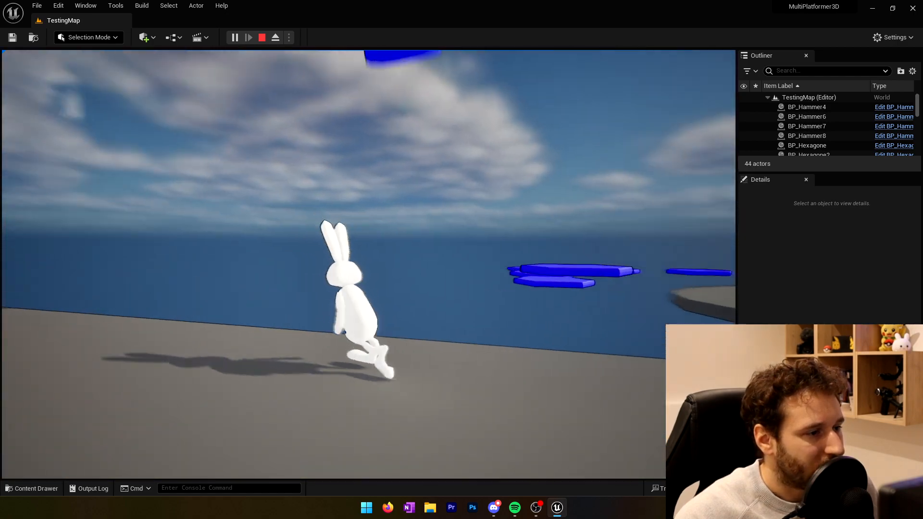
{"action": "key", "text": "w"}
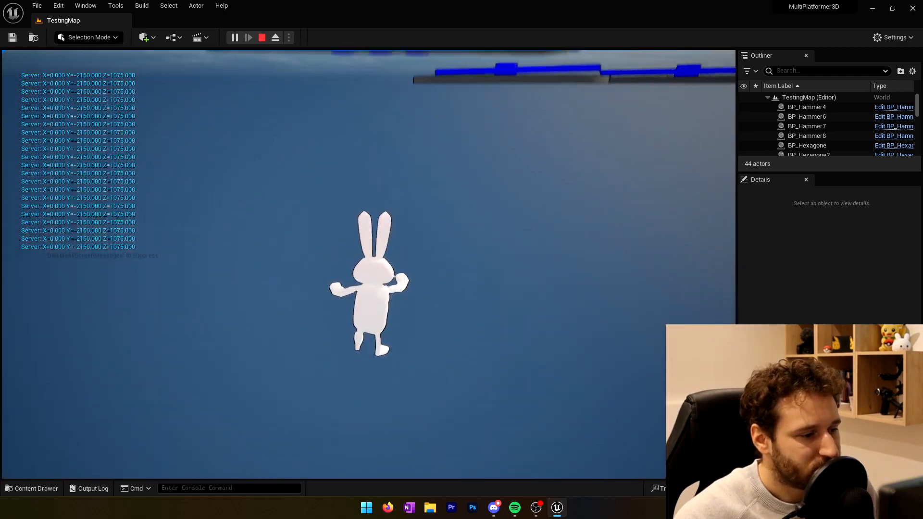
{"action": "key", "text": "w"}
{"action": "key", "text": "w"}
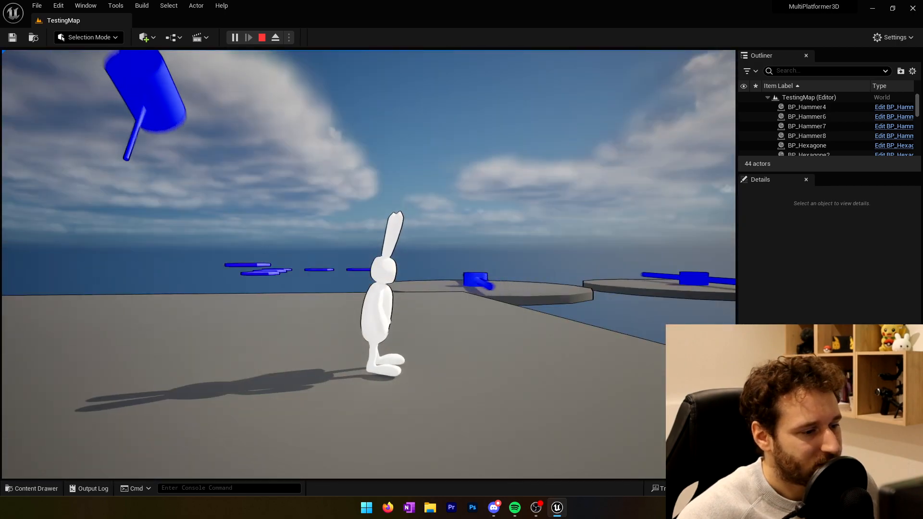
Run and jump the bunny off the starting platform towards the surrounding platforms to check its jump animation
{"action": "key", "text": "w"}
{"action": "key", "text": "w"}
{"action": "key", "text": "space"}
{"action": "key", "text": "space"}
{"action": "key", "text": "space"}
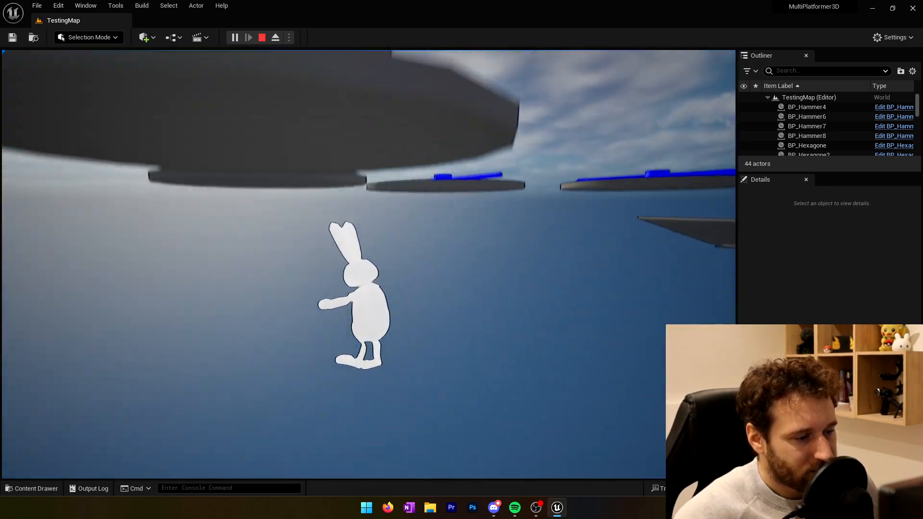
{"action": "key", "text": "w"}
{"action": "key", "text": "w"}
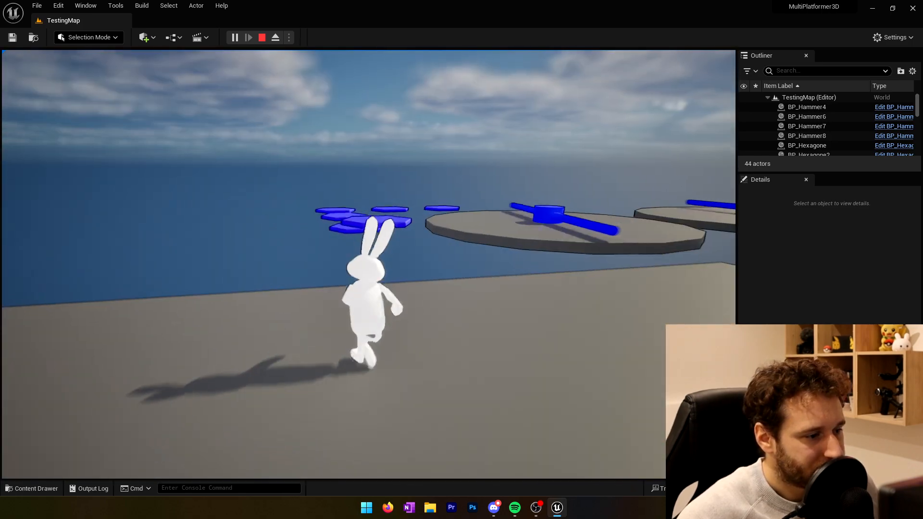
{"action": "key", "text": "space"}
{"action": "key", "text": "space"}
{"action": "key", "text": "space"}
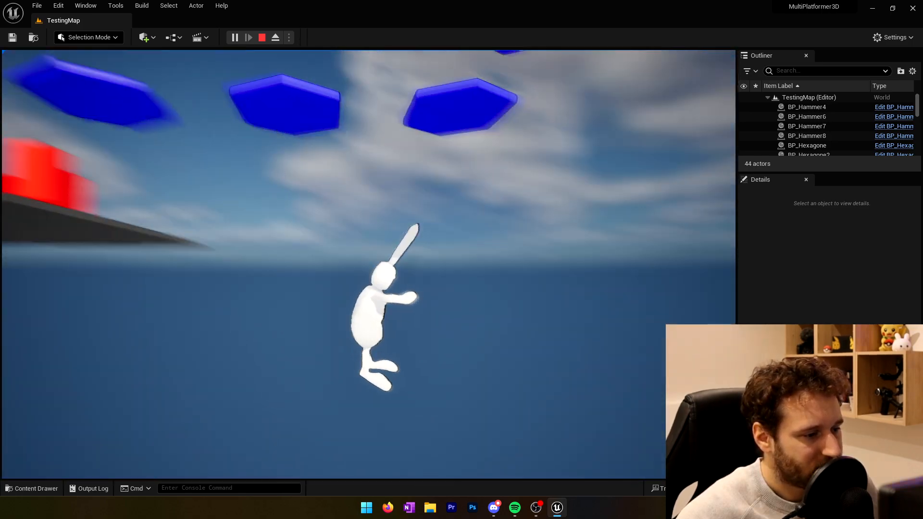
{"action": "key", "text": "w"}
{"action": "key", "text": "w"}
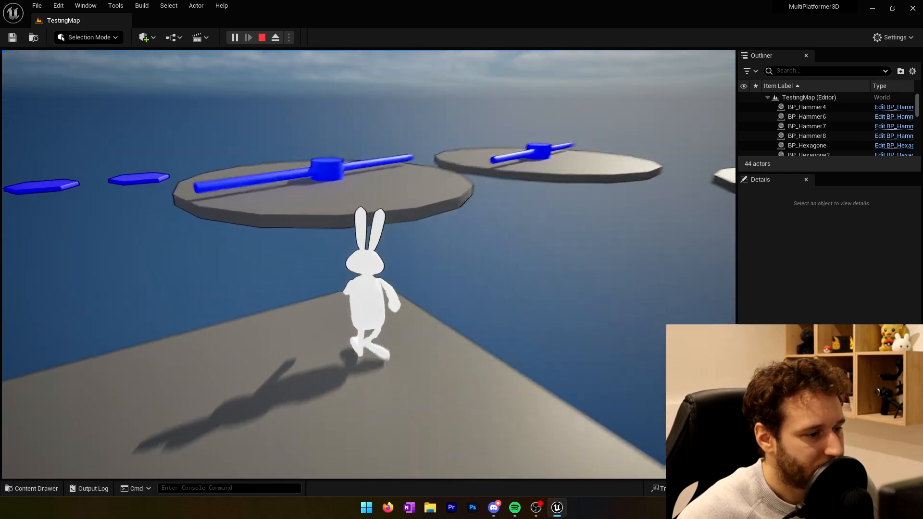
Jump the bunny across the round platforms and over their rotating blue bars
{"action": "key", "text": "space"}
{"action": "key", "text": "space"}
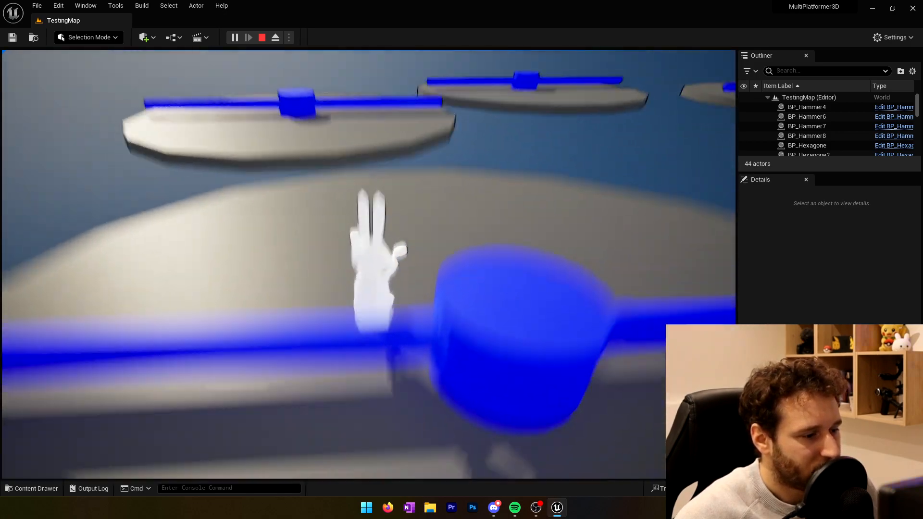
{"action": "key", "text": "space"}
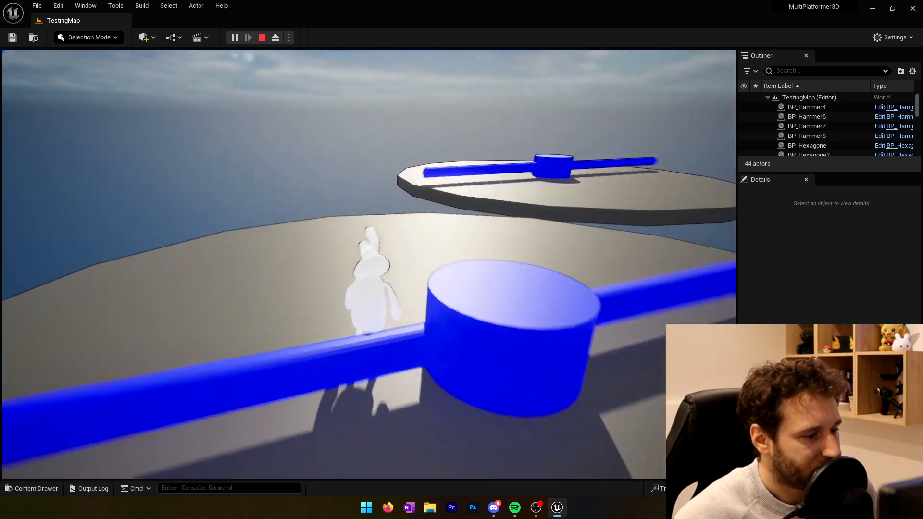
{"action": "key", "text": "space"}
{"action": "key", "text": "space"}
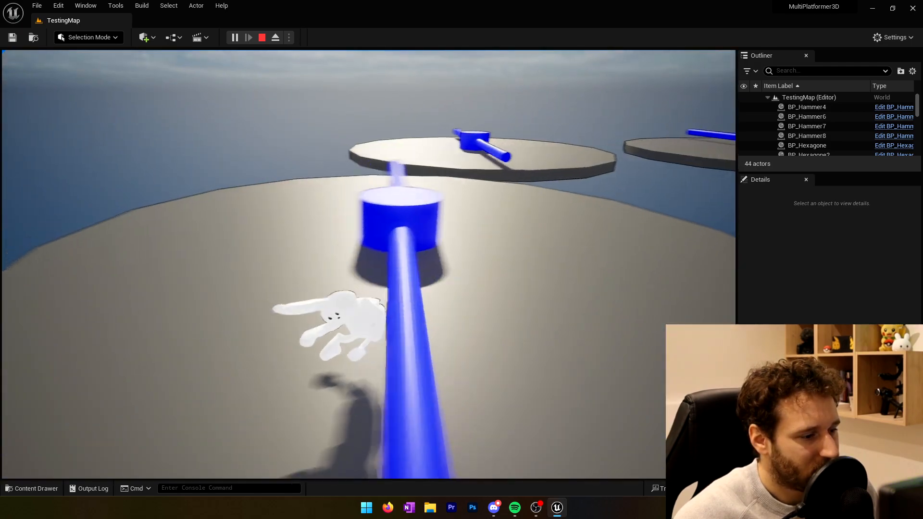
{"action": "key", "text": "space"}
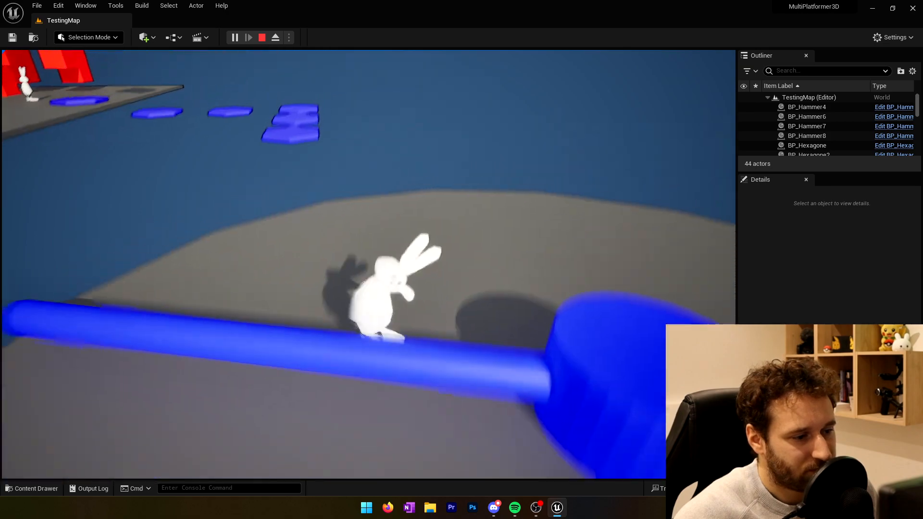
{"action": "key", "text": "space"}
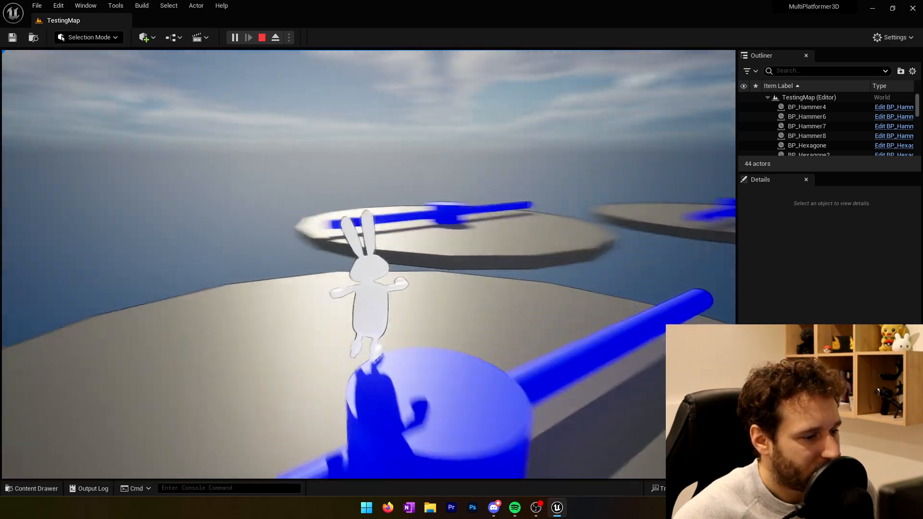
{"action": "key", "text": "space"}
{"action": "key", "text": "space"}
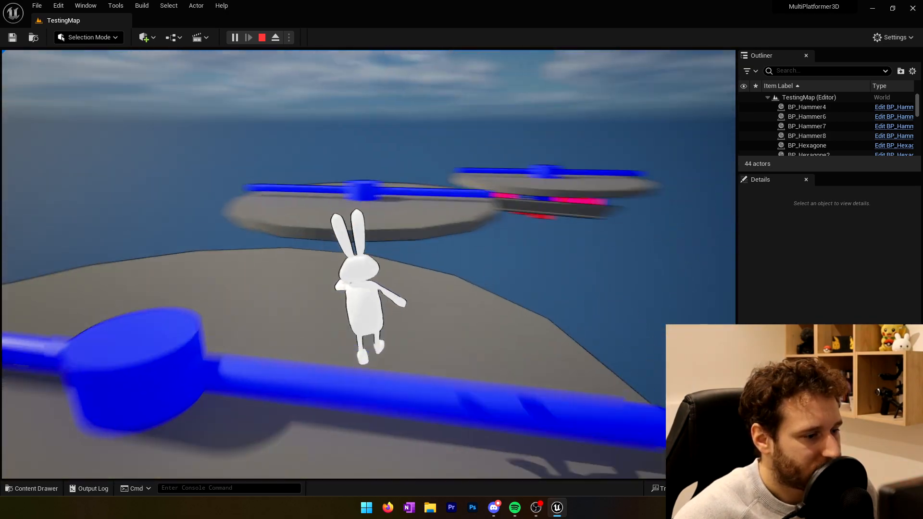
{"action": "key", "text": "space"}
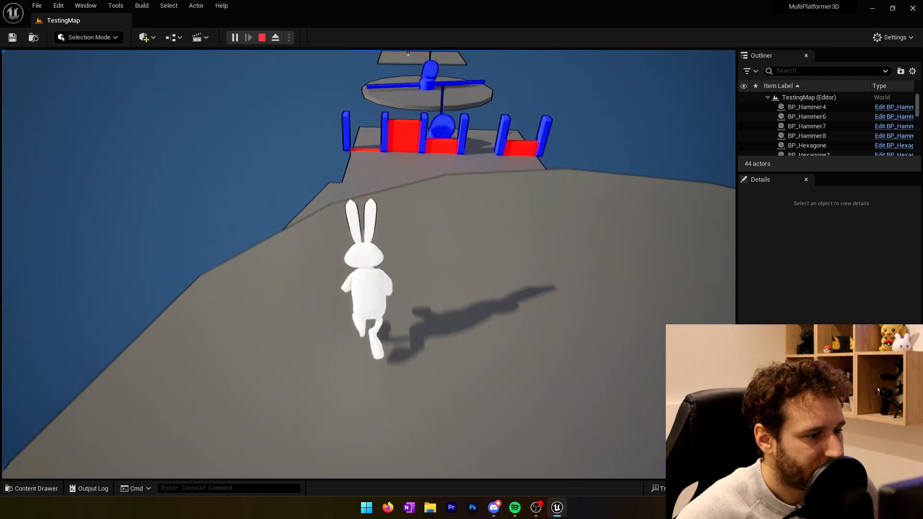
Run and jump the bunny around the red gates between the blue pillars
{"action": "key", "text": "space"}
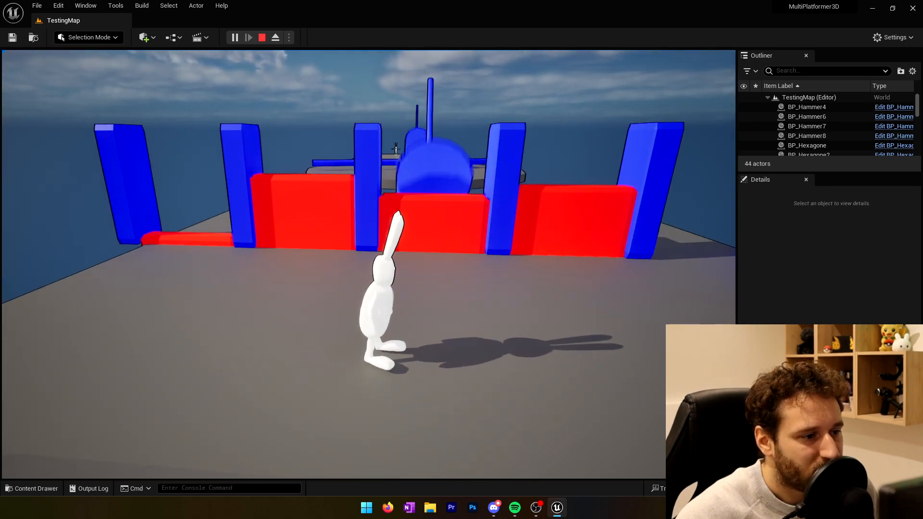
{"action": "key", "text": "w"}
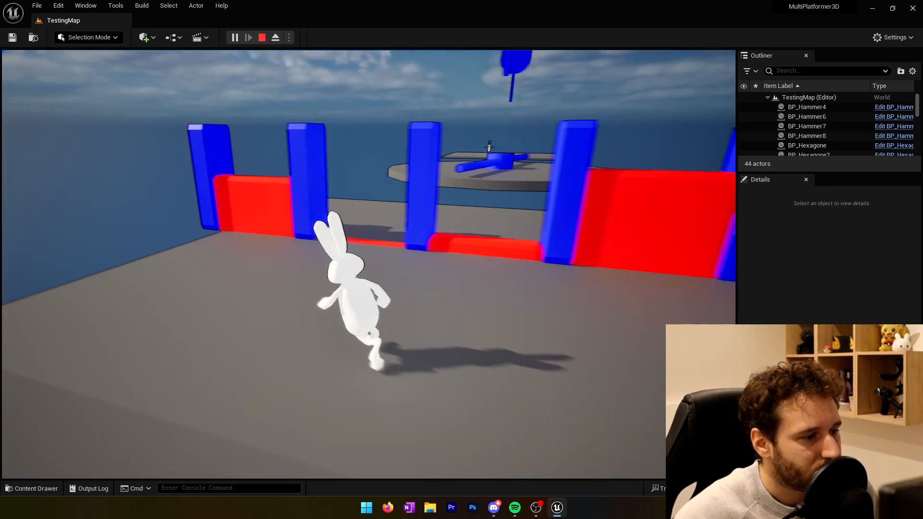
{"action": "key", "text": "space"}
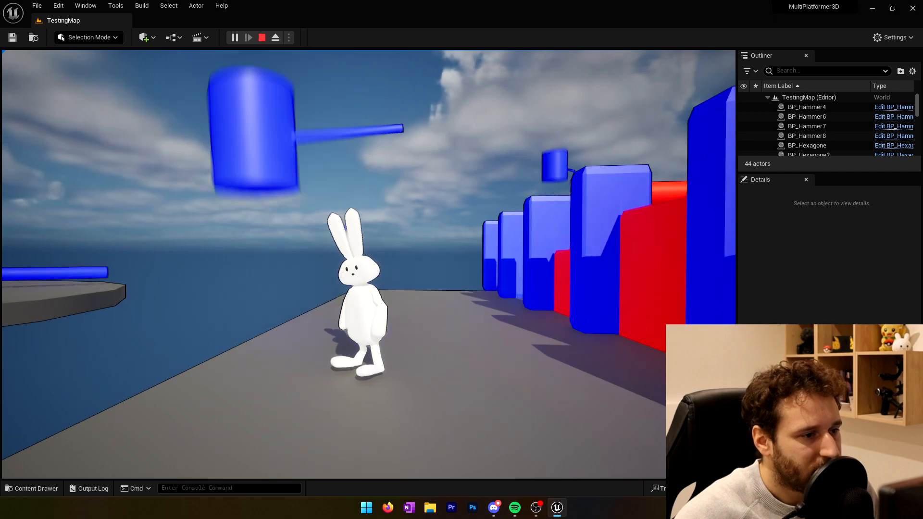
Run and jump the bunny past the swinging blue hammer beside the red gates
{"action": "key", "text": "w"}
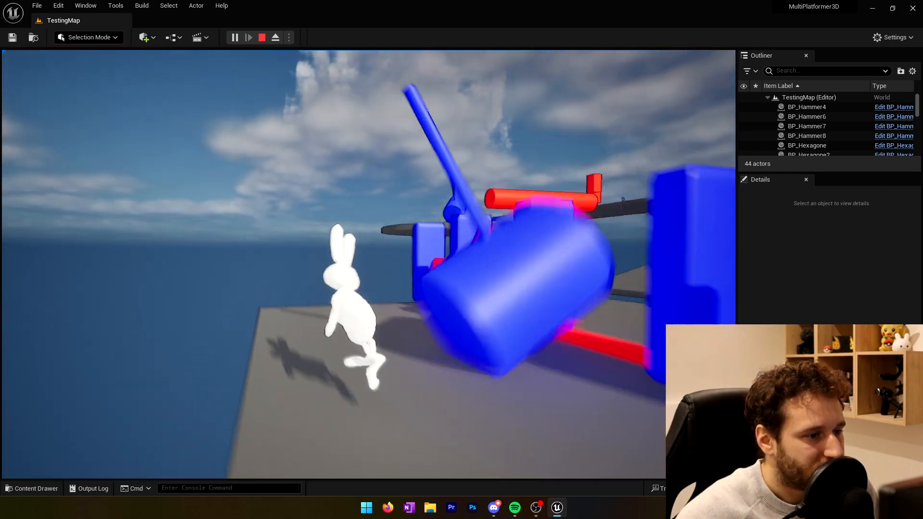
{"action": "key", "text": "w"}
{"action": "key", "text": "space"}
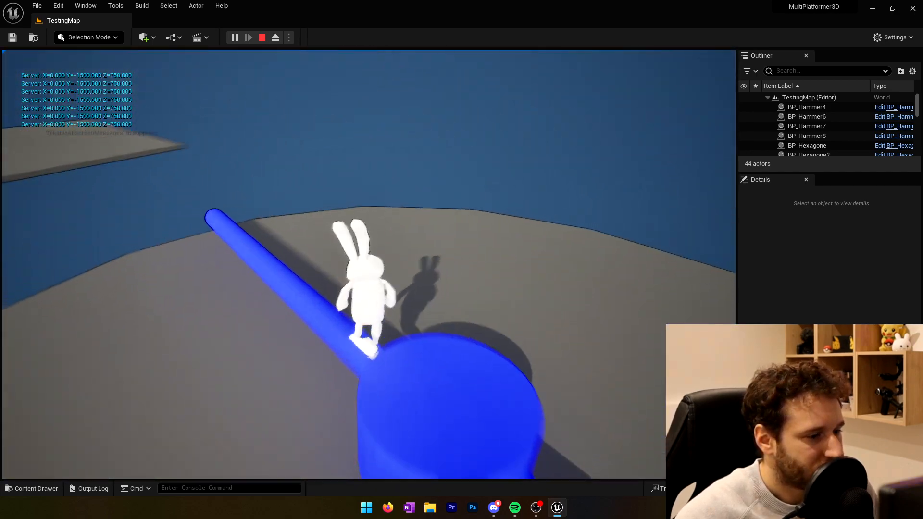
Run and jump the bunny around the round platform's rotating blue bar and the swinging hammer above it
{"action": "key", "text": "w"}
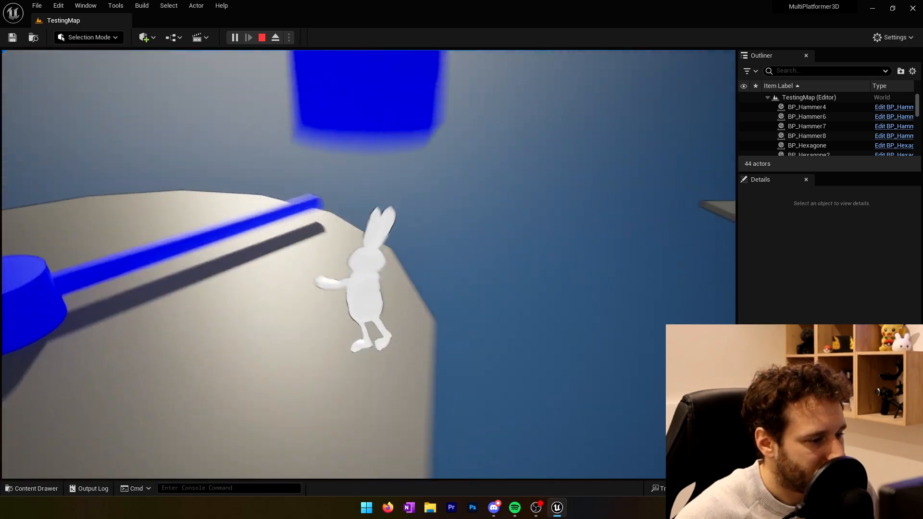
{"action": "key", "text": "space"}
{"action": "key", "text": "w"}
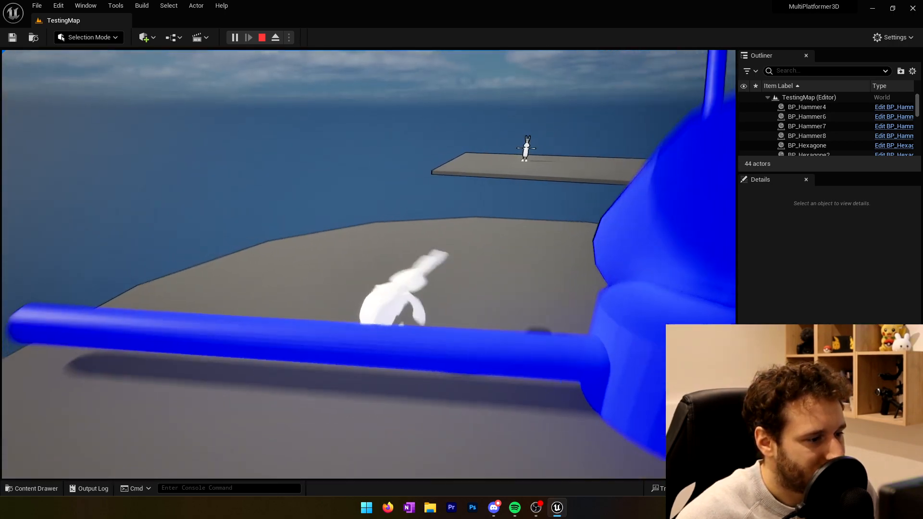
{"action": "key", "text": "space"}
{"action": "key", "text": "w"}
{"action": "key", "text": "space"}
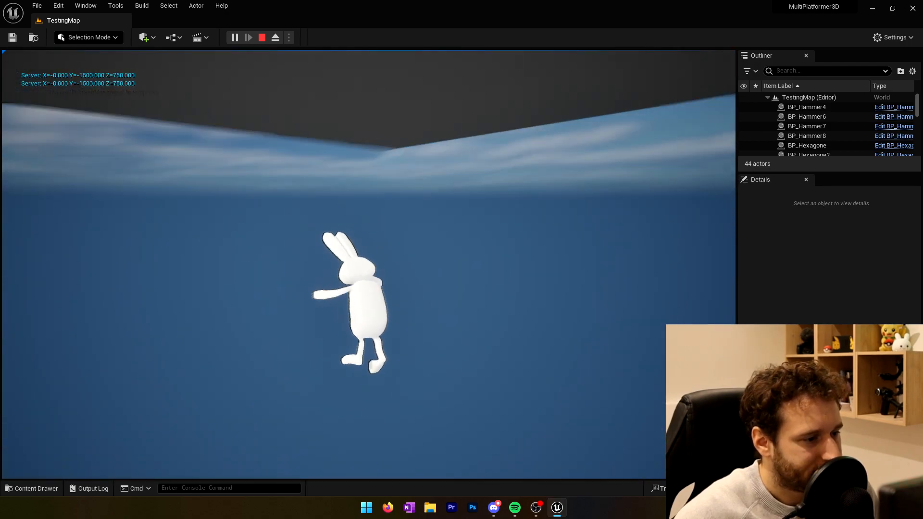
Run the bunny across the starting platform and jump off its edge towards the large red cylinder
{"action": "key", "text": "w"}
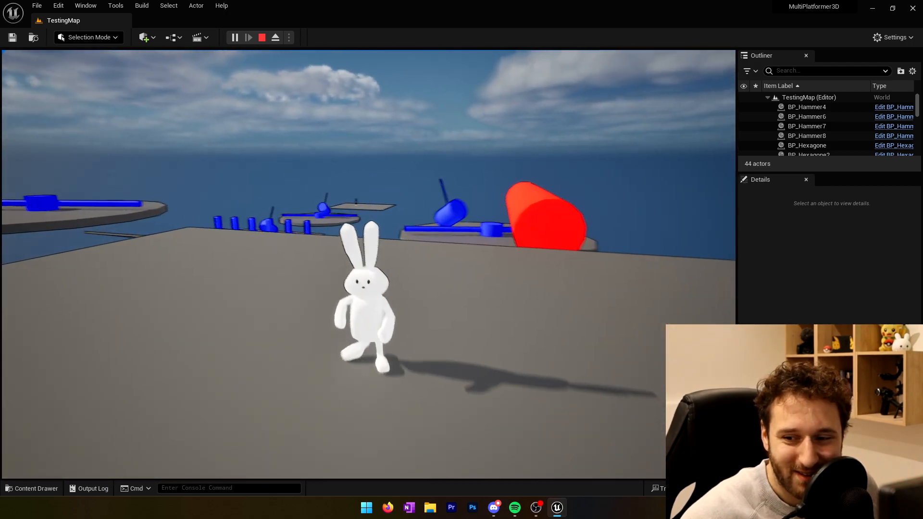
{"action": "key", "text": "w"}
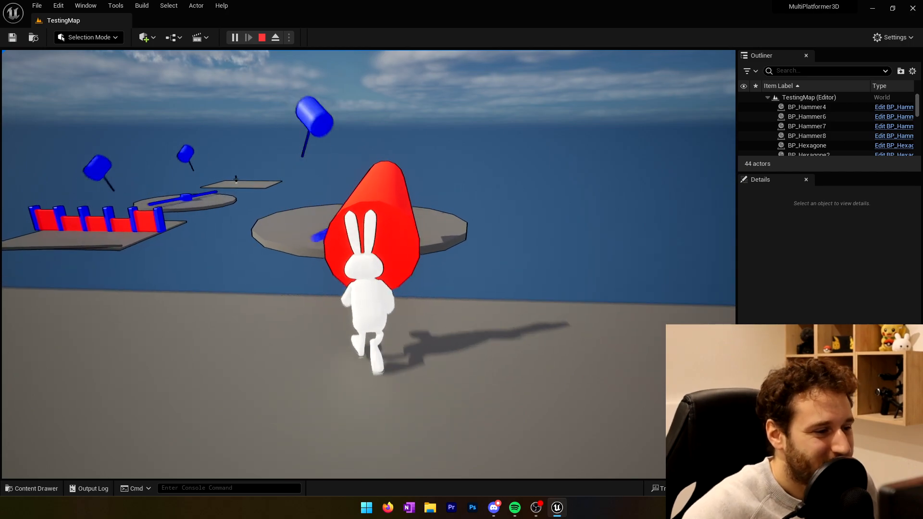
{"action": "key", "text": "space"}
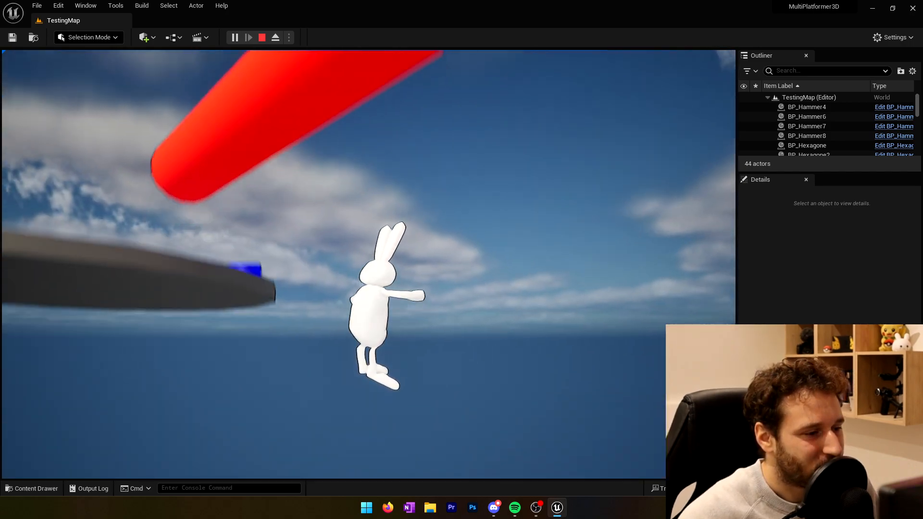
{"action": "key", "text": "w"}
{"action": "key", "text": "space"}
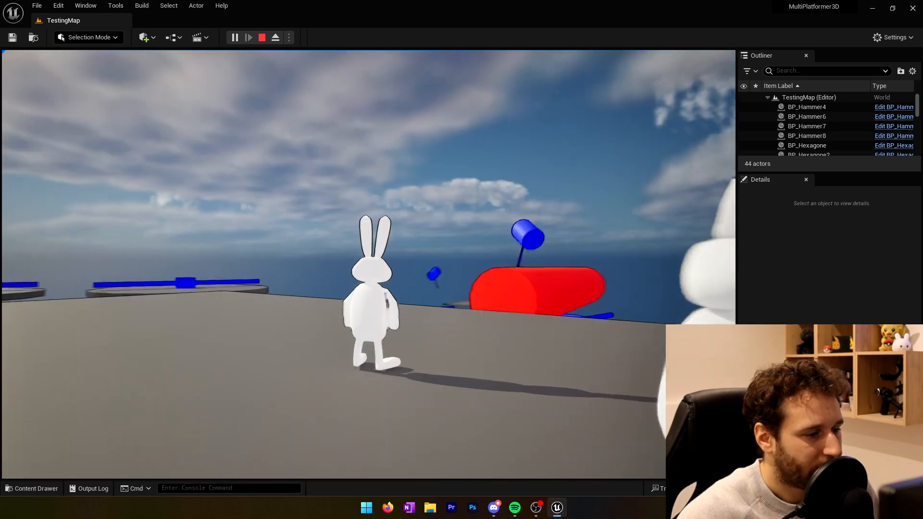
Run the bunny in different directions around the starting platform to check its idle and running animations
{"action": "key", "text": "w"}
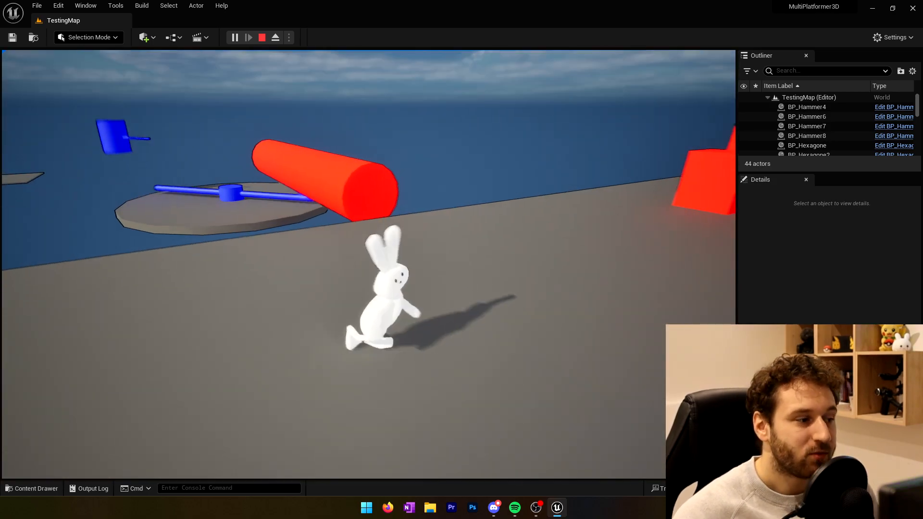
{"action": "key", "text": "w"}
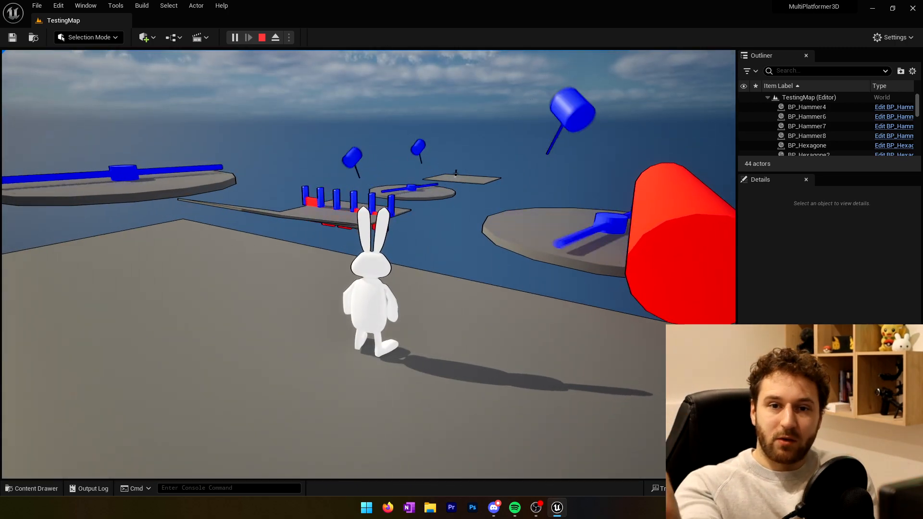
{"action": "key", "text": "s"}
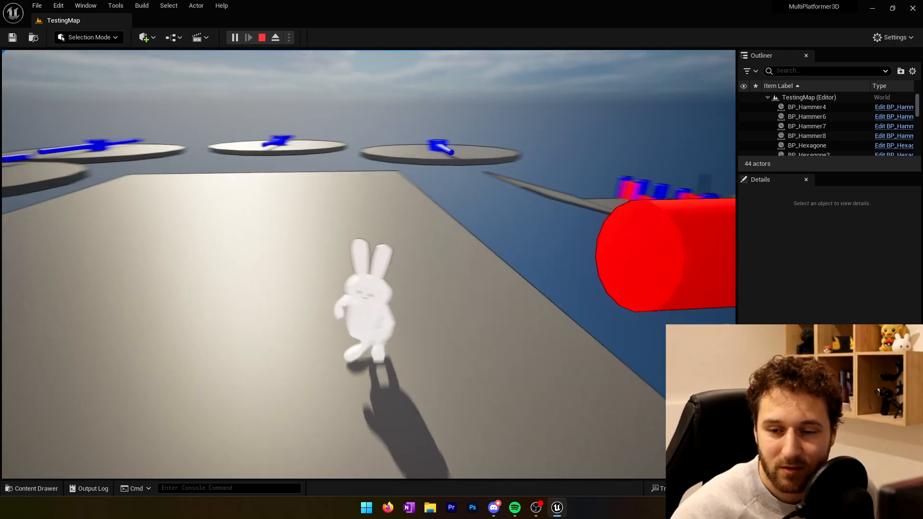
{"action": "key", "text": "w"}
{"action": "key", "text": "space"}
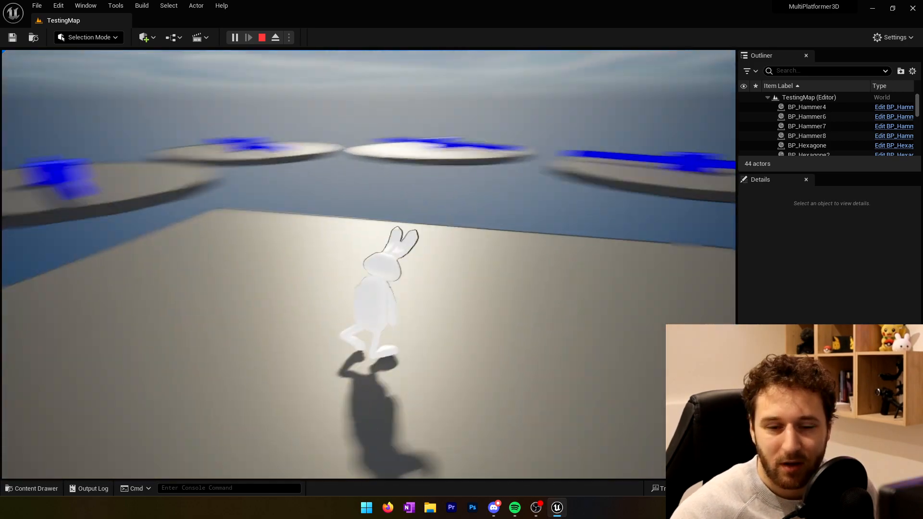
Jump the bunny repeatedly while running past the second bunny and the swinging blue hammer
{"action": "key", "text": "space"}
{"action": "key", "text": "w"}
{"action": "key", "text": "space"}
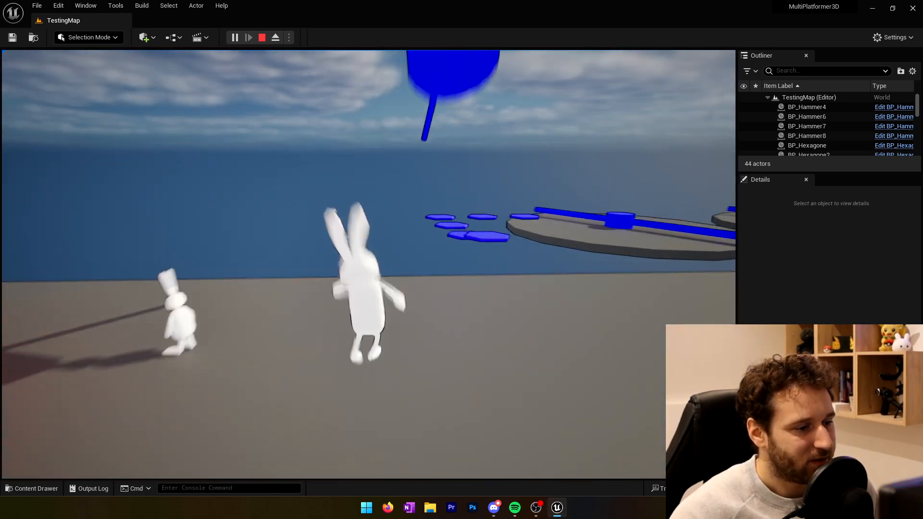
{"action": "key", "text": "space"}
{"action": "key", "text": "w"}
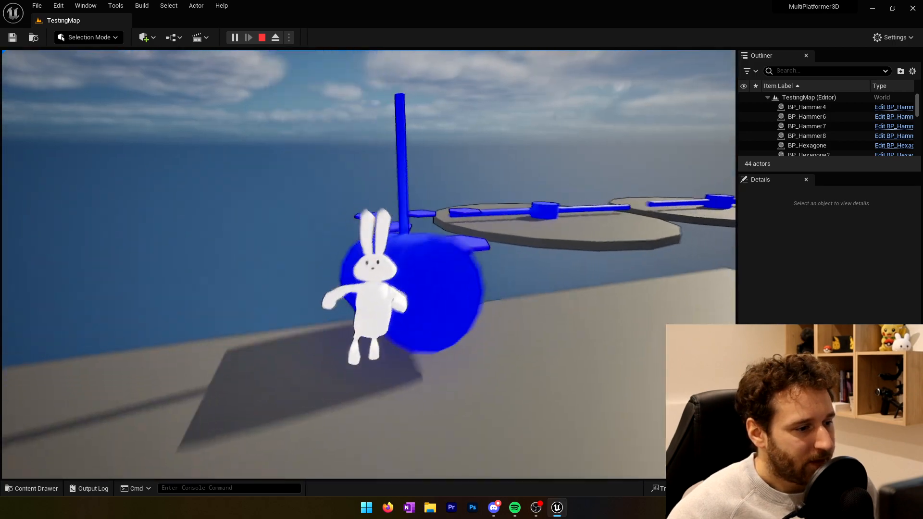
{"action": "key", "text": "space"}
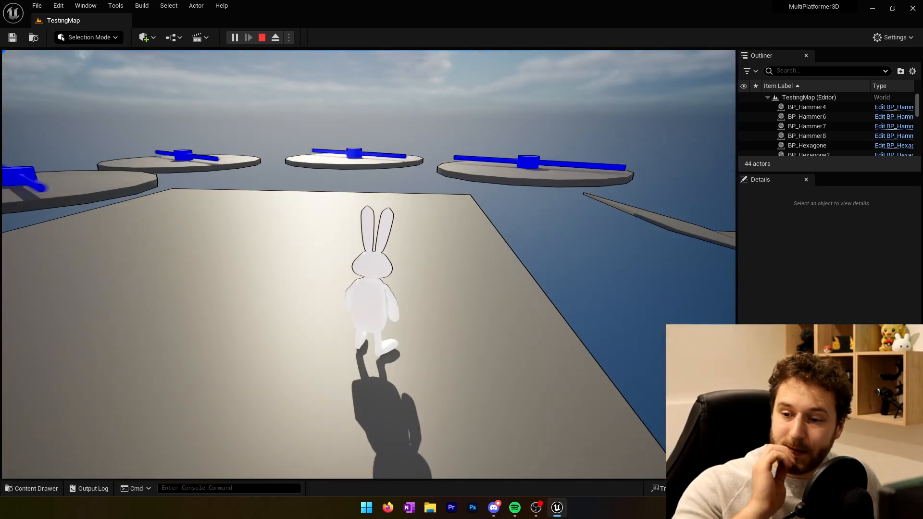